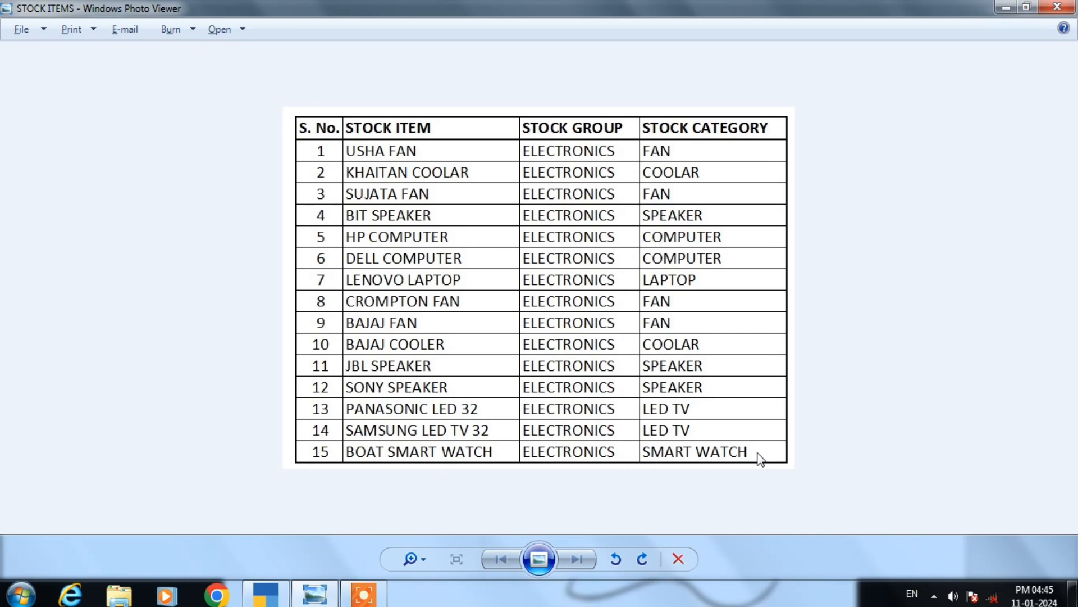
Switch from the STOCK ITEMS picture to TallyPrime
{"action": "key", "text": "alt+Tab"}
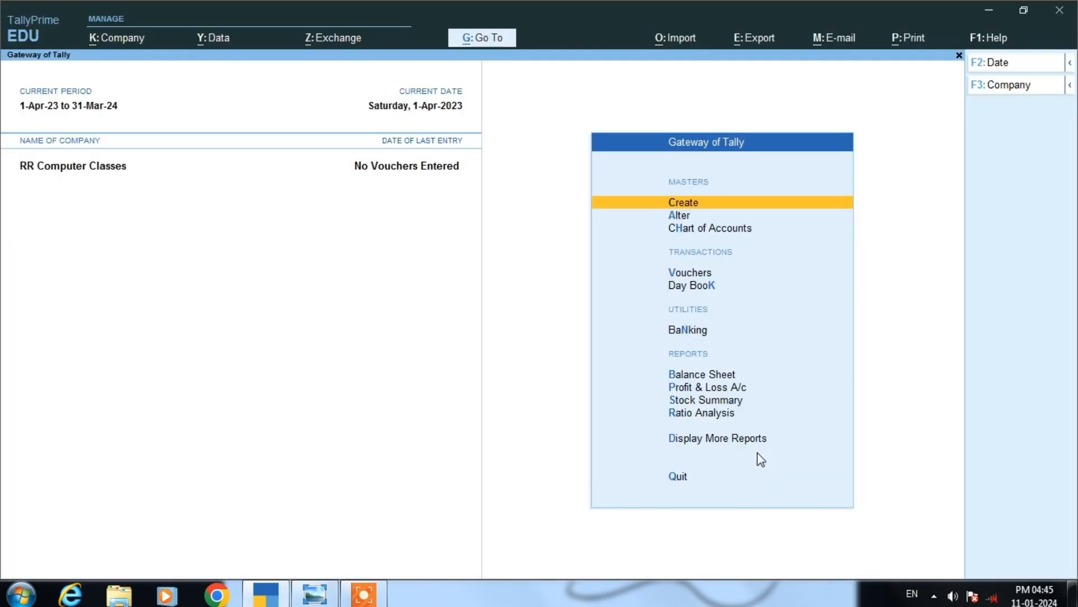
{"action": "key", "text": "alt+Tab"}
{"action": "key", "text": "alt+Tab"}
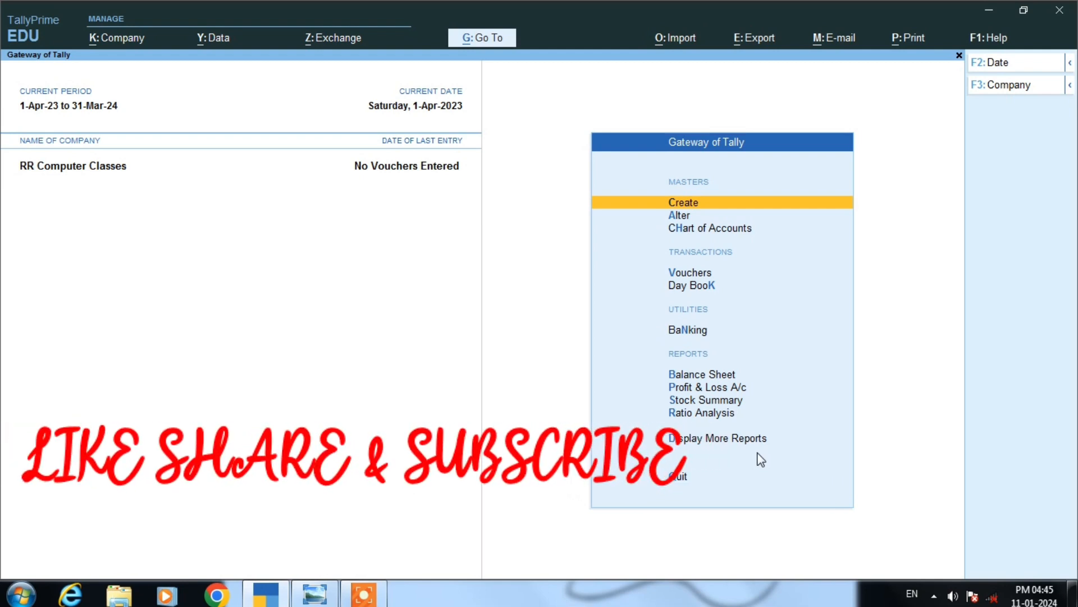
{"action": "key", "text": "Down"}
{"action": "key", "text": "Down"}
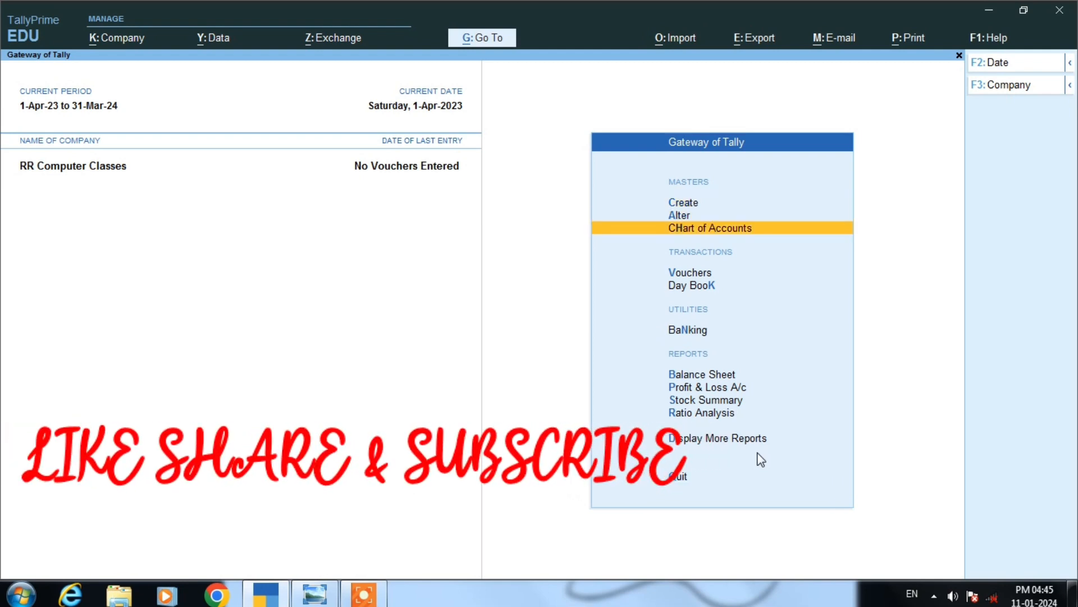
{"action": "key", "text": "Up"}
{"action": "key", "text": "Up"}
{"action": "key", "text": "Down"}
{"action": "key", "text": "Down"}
{"action": "key", "text": "Down"}
{"action": "key", "text": "Down"}
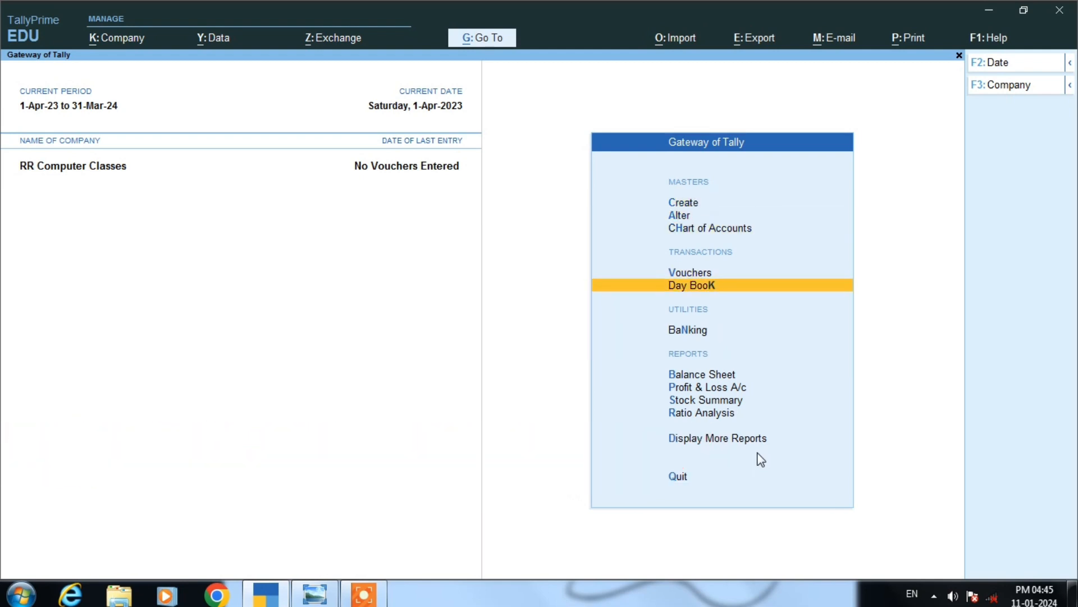
{"action": "key", "text": "Up"}
{"action": "key", "text": "Up"}
{"action": "key", "text": "Up"}
{"action": "key", "text": "Up"}
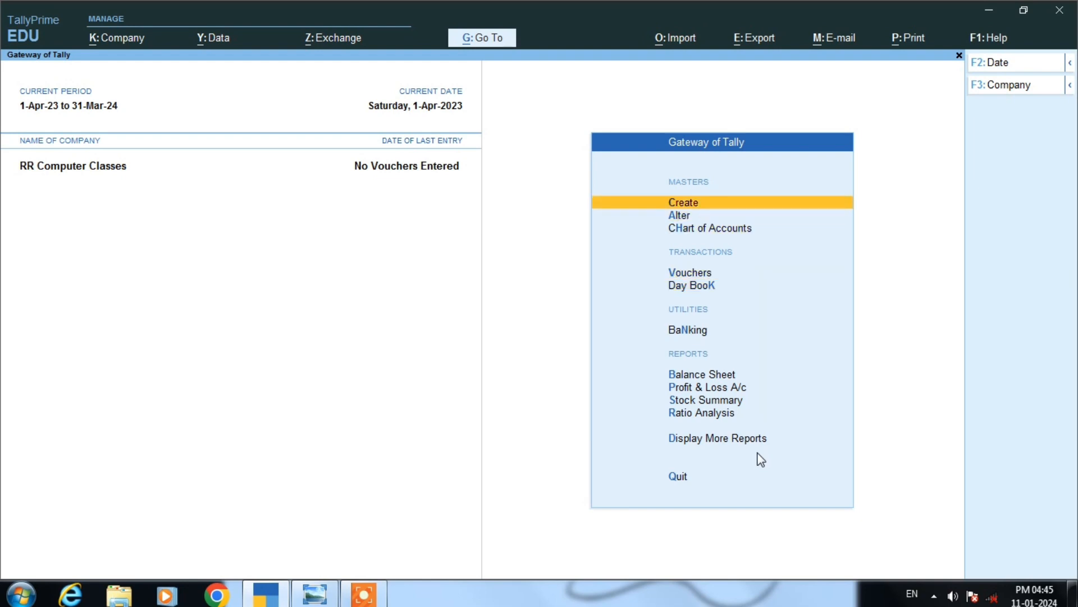
Open the list of masters for creation and look over the accounting masters from Group to Voucher Type
{"action": "key", "text": "Return"}
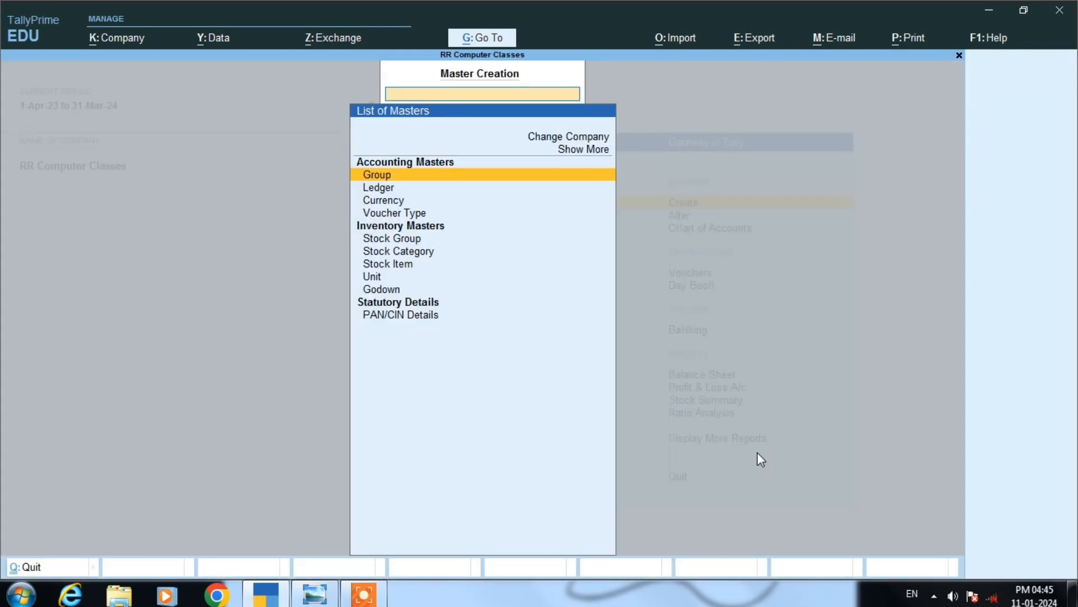
{"action": "key", "text": "Down"}
{"action": "key", "text": "Down"}
{"action": "key", "text": "Down"}
{"action": "key", "text": "Down"}
{"action": "key", "text": "Up"}
{"action": "key", "text": "Up"}
{"action": "key", "text": "Up"}
{"action": "key", "text": "Up"}
{"action": "key", "text": "Down"}
{"action": "key", "text": "Down"}
{"action": "key", "text": "Down"}
{"action": "key", "text": "Down"}
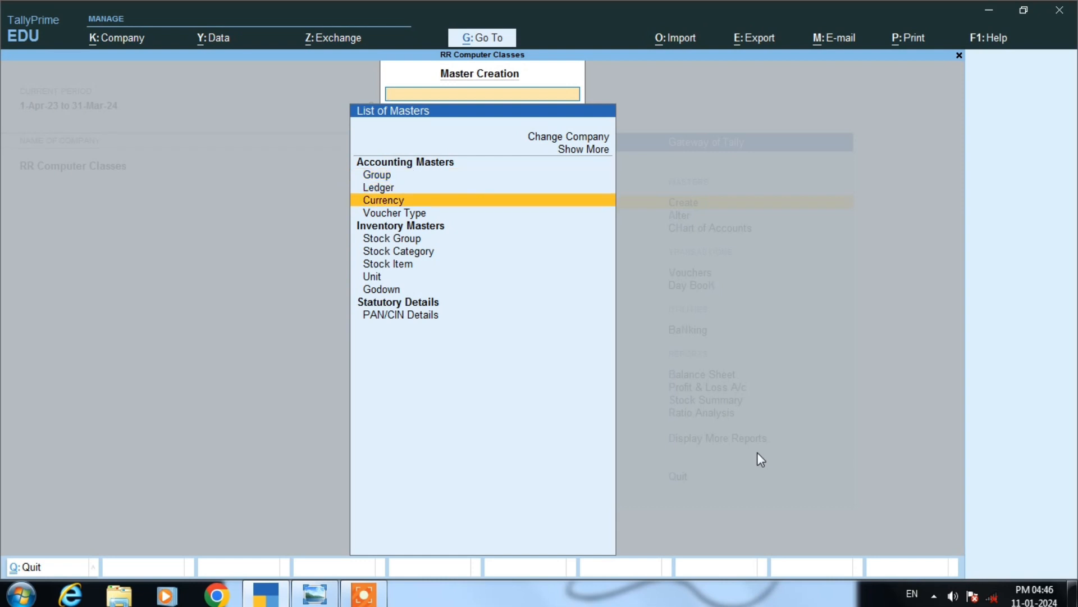
{"action": "key", "text": "Up"}
{"action": "key", "text": "Up"}
{"action": "key", "text": "Up"}
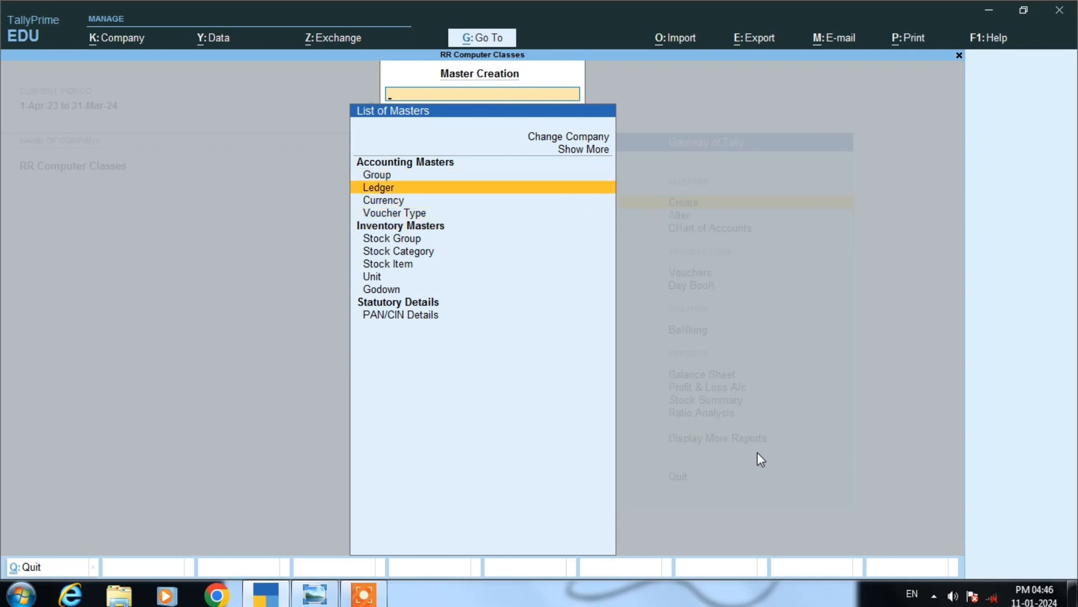
{"action": "key", "text": "Up"}
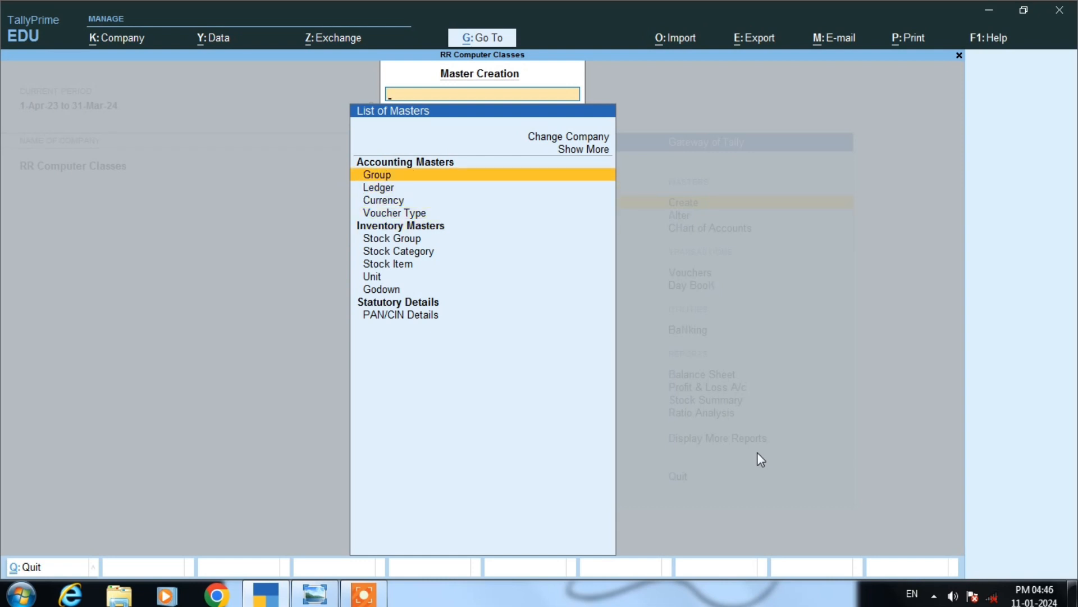
Look over the inventory masters Stock Group, Stock Category, Stock Item, Unit and Godown, and return to Stock Group
{"action": "key", "text": "Down"}
{"action": "key", "text": "Down"}
{"action": "key", "text": "Down"}
{"action": "key", "text": "Down"}
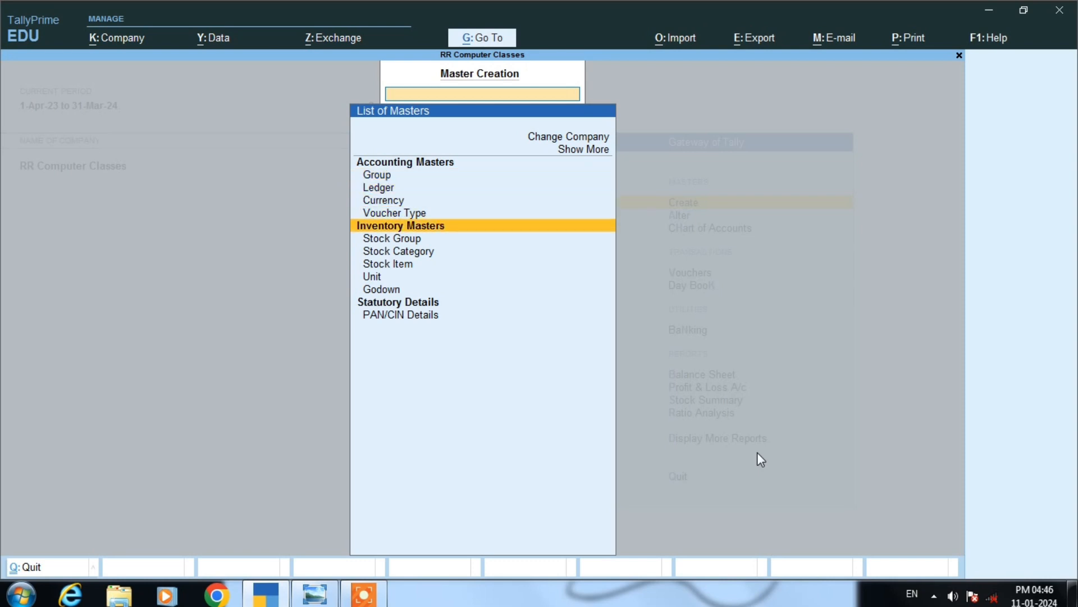
{"action": "key", "text": "Down"}
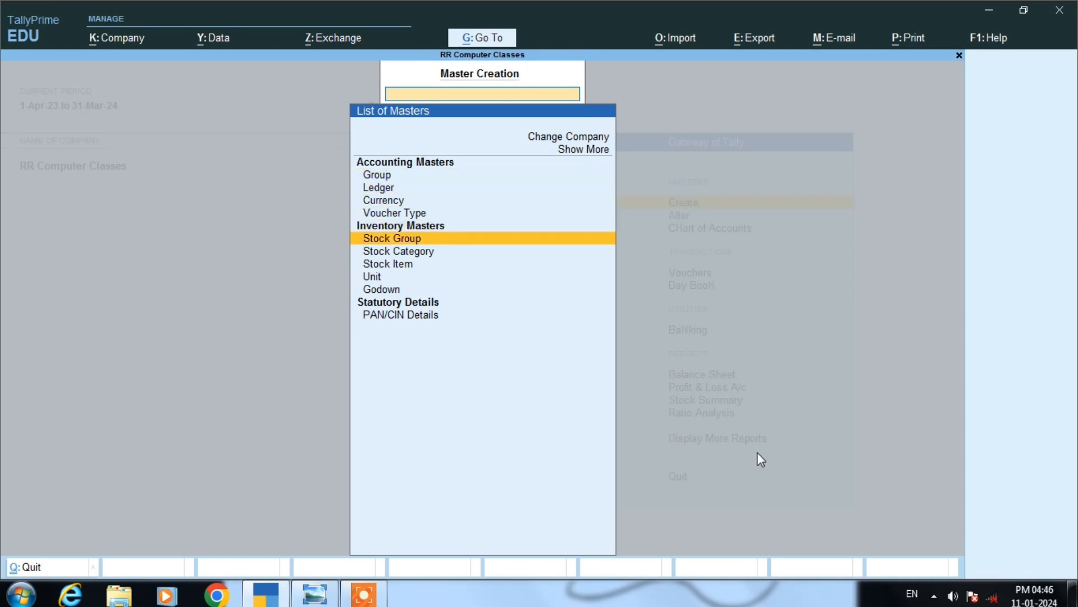
{"action": "key", "text": "Down"}
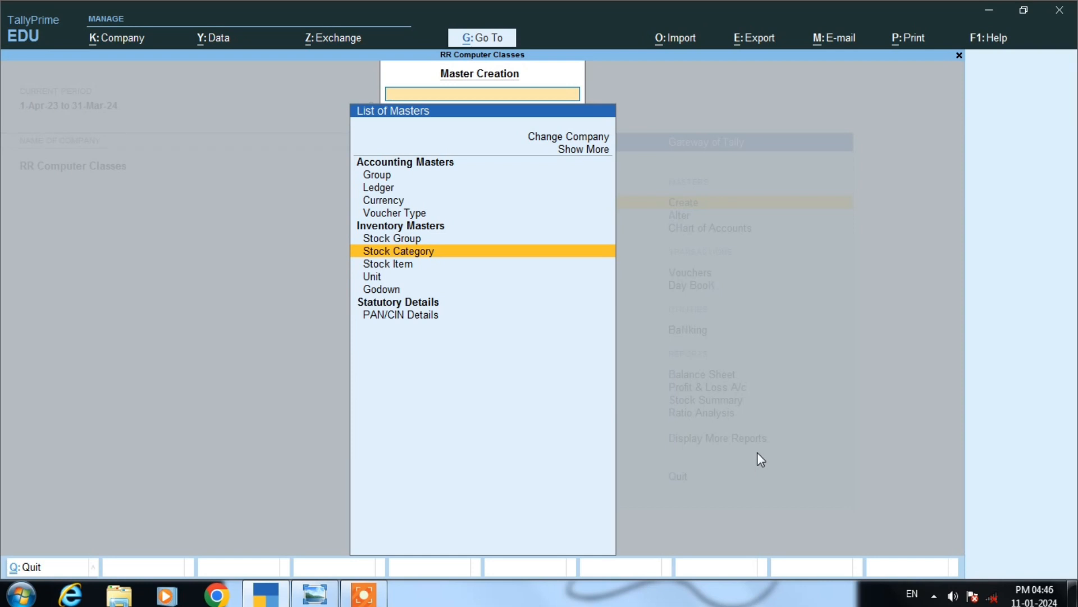
{"action": "key", "text": "Down"}
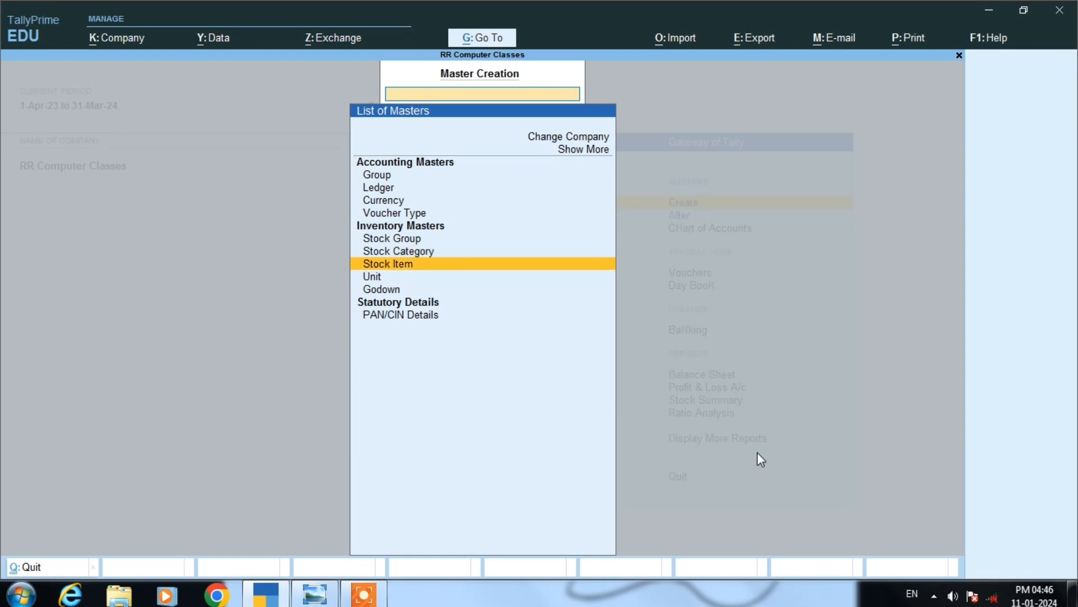
{"action": "key", "text": "Down"}
{"action": "key", "text": "Down"}
{"action": "key", "text": "Up"}
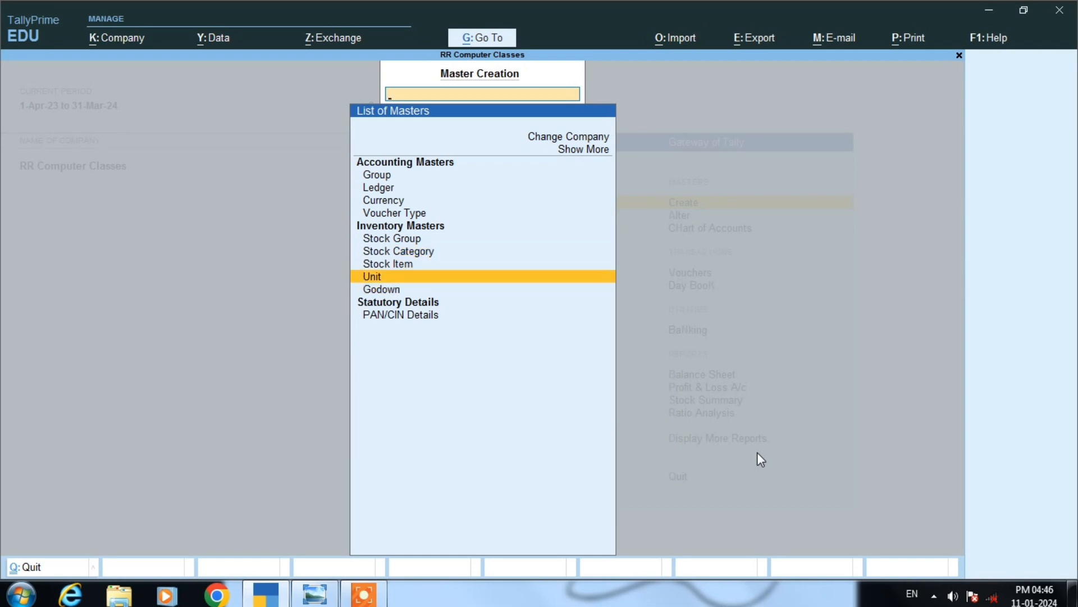
{"action": "key", "text": "Down"}
{"action": "key", "text": "Up"}
{"action": "key", "text": "Up"}
{"action": "key", "text": "Up"}
{"action": "key", "text": "Up"}
{"action": "key", "text": "Down"}
{"action": "key", "text": "Down"}
{"action": "key", "text": "Down"}
{"action": "key", "text": "Up"}
{"action": "key", "text": "Up"}
{"action": "key", "text": "Up"}
{"action": "key", "text": "Up"}
{"action": "key", "text": "Down"}
{"action": "key", "text": "Down"}
{"action": "key", "text": "Down"}
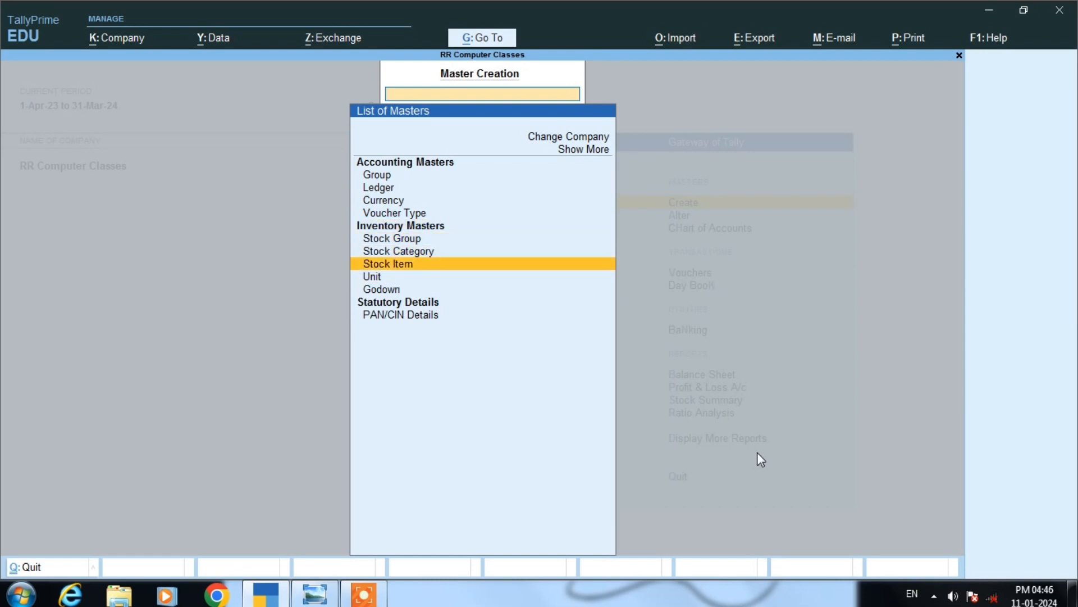
{"action": "key", "text": "Up"}
{"action": "key", "text": "Up"}
Start creating a stock group and check the stock group name in the STOCK ITEMS picture
{"action": "key", "text": "alt+Tab"}
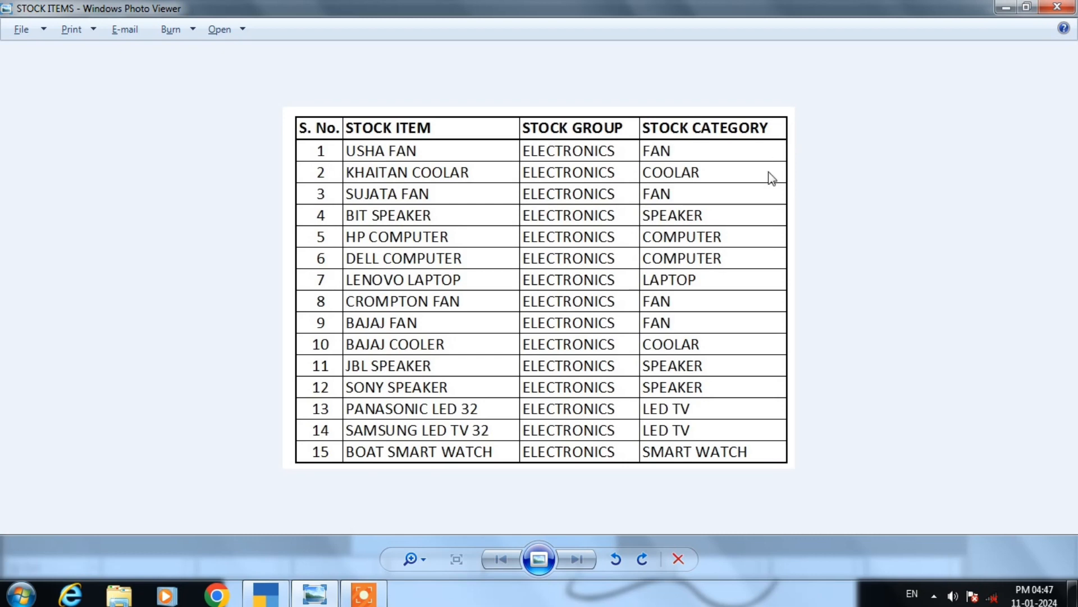
{"action": "left_click", "coordinate": [266, 593]}
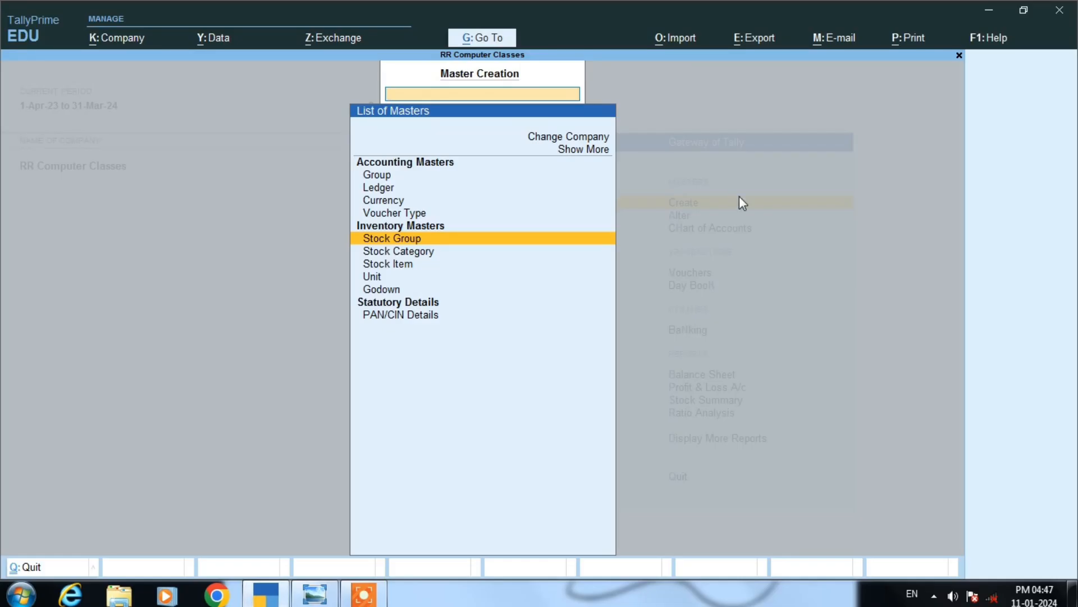
{"action": "key", "text": "Return"}
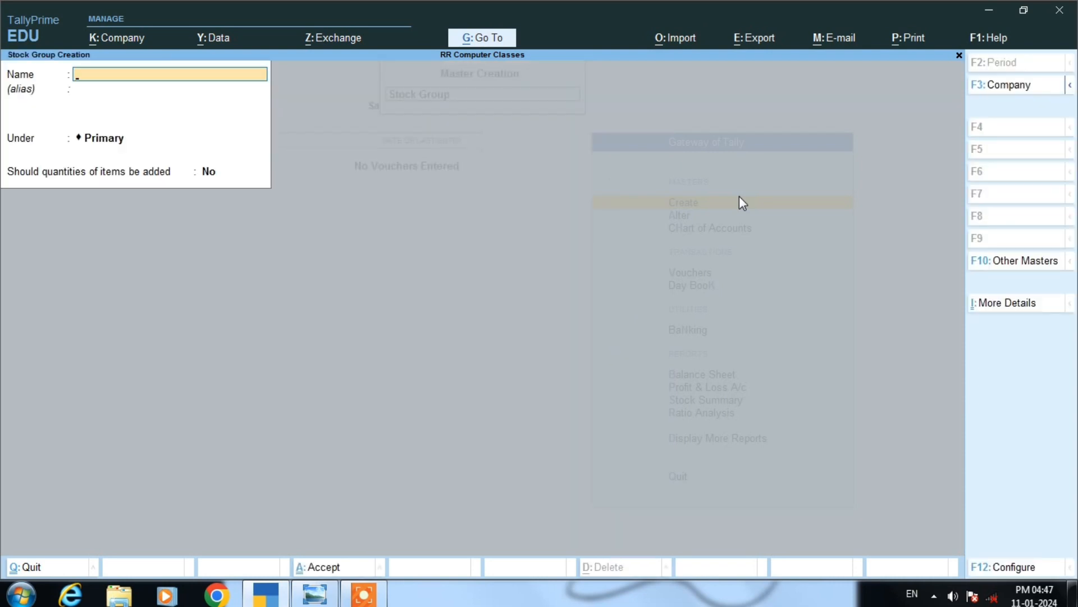
{"action": "key", "text": "alt+Tab"}
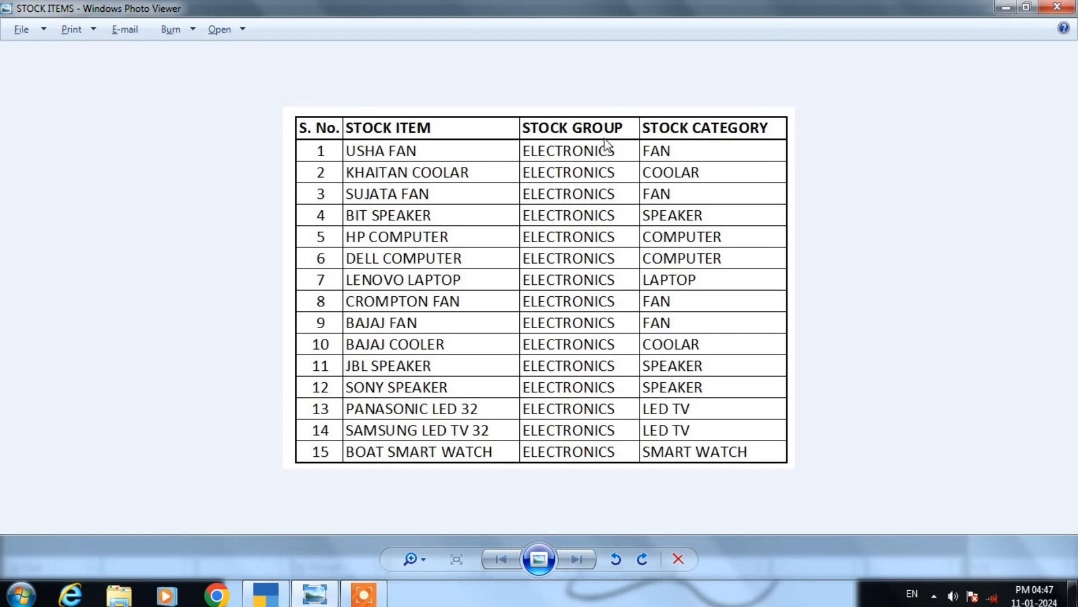
{"action": "key", "text": "alt+Tab"}
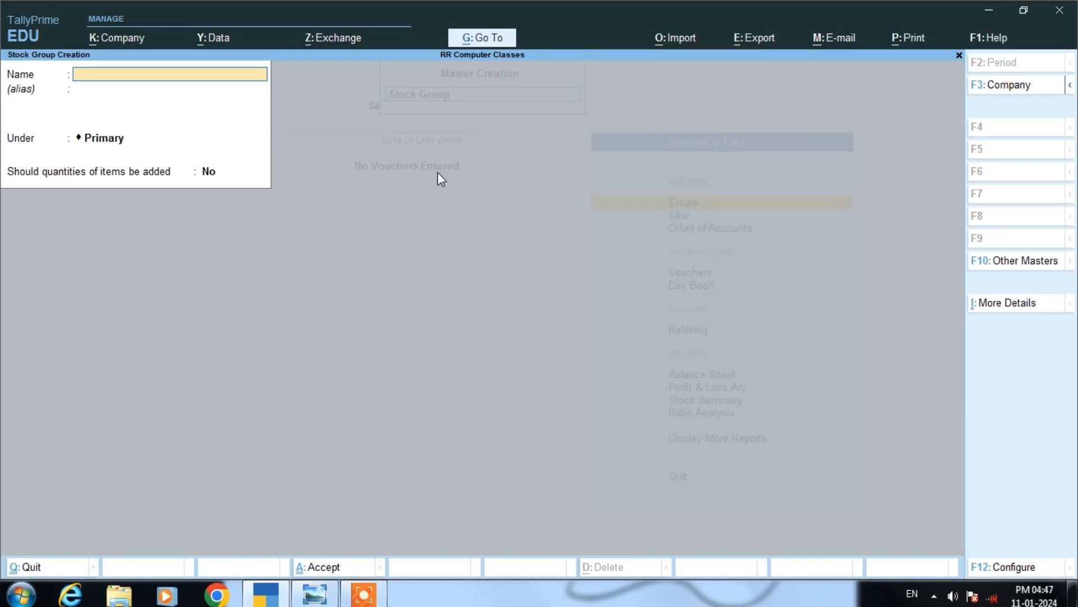
Create the stock group ELECTRONICS under Primary with item quantities not added, and leave the creation form
{"action": "type", "text": "ELECTRONICS"}
{"action": "key", "text": "Return"}
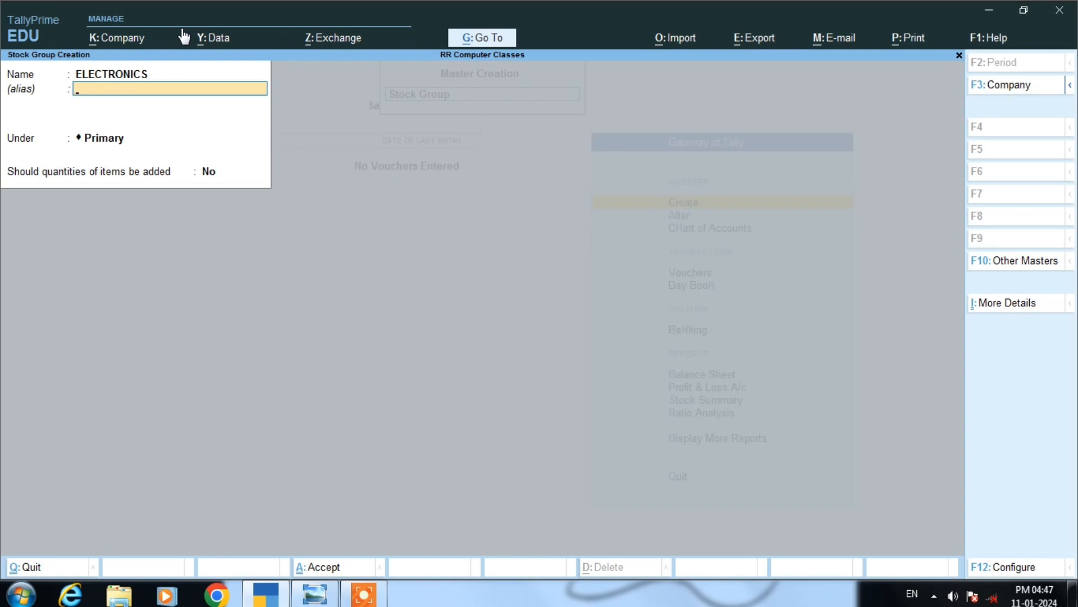
{"action": "key", "text": "Return"}
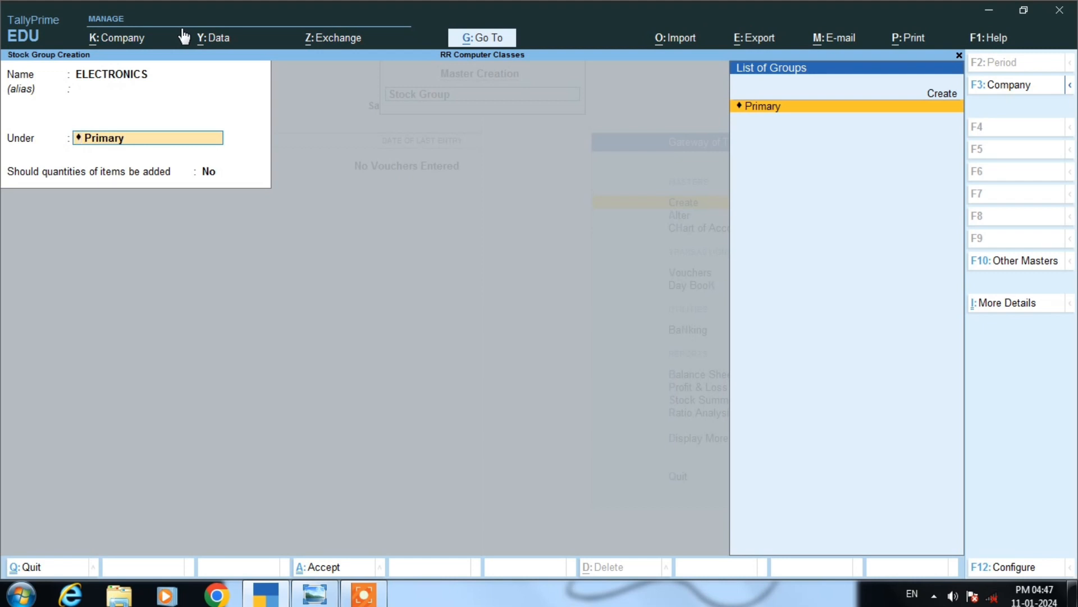
{"action": "key", "text": "Return"}
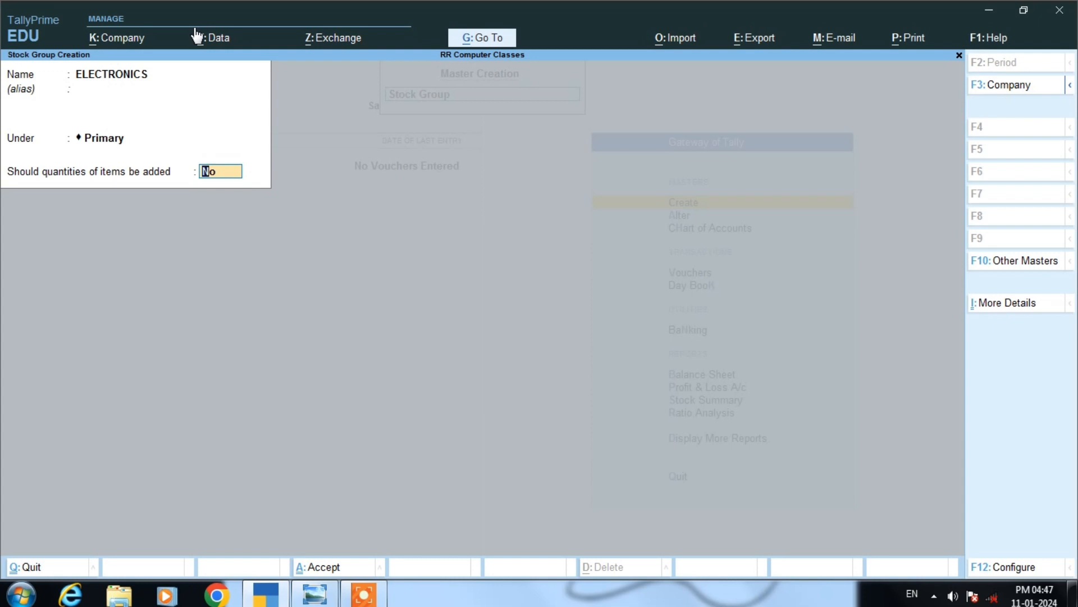
{"action": "key", "text": "Return"}
{"action": "key", "text": "Return"}
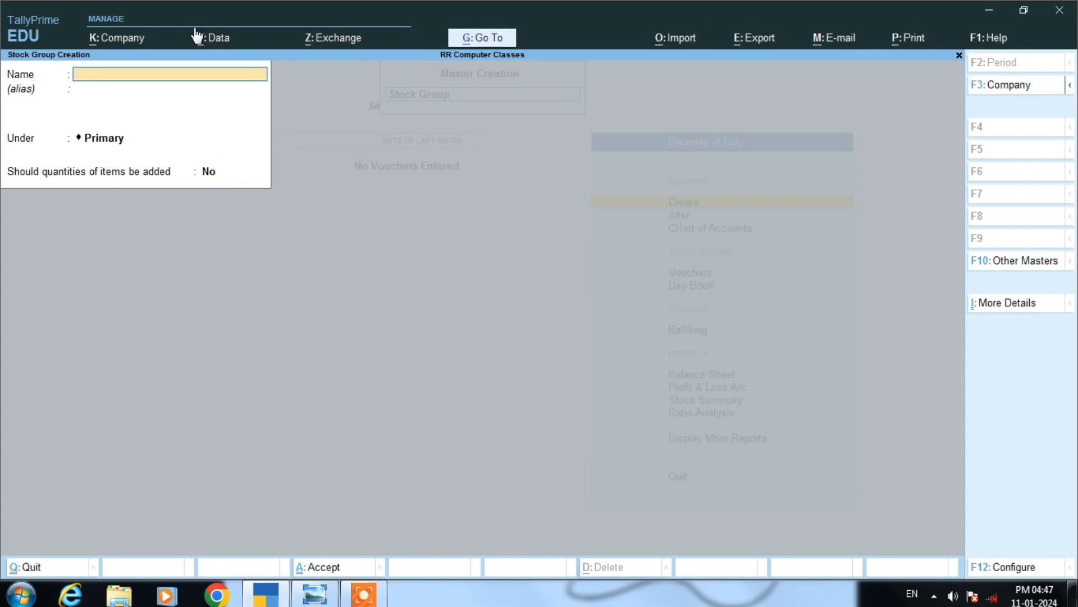
{"action": "key", "text": "Escape"}
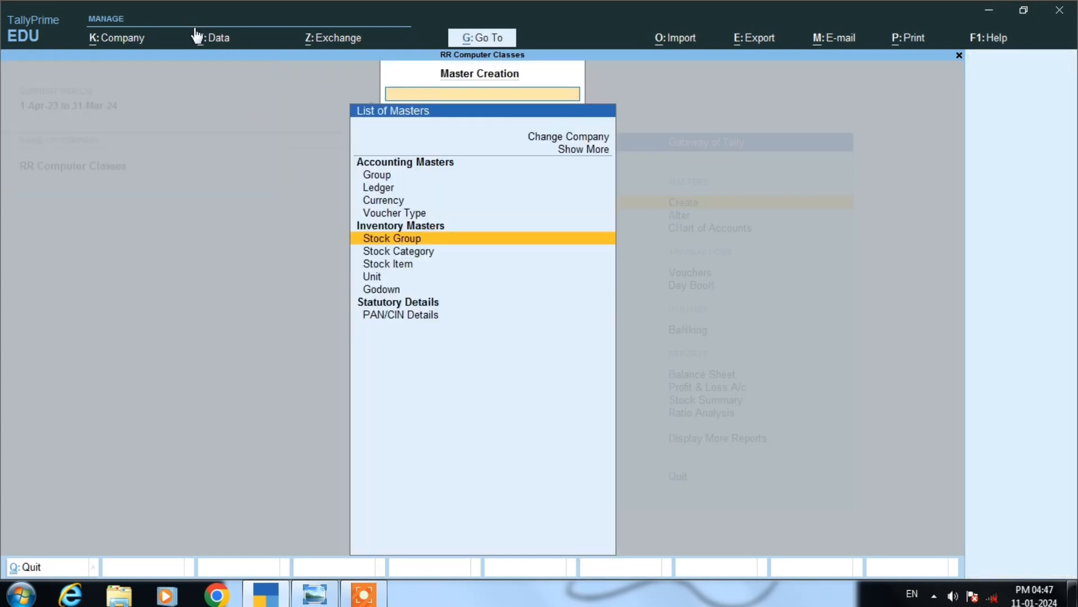
Open the ELECTRONICS stock group for alteration to check its details, and return to the Gateway of Tally unchanged
{"action": "key", "text": "Down"}
{"action": "key", "text": "Up"}
{"action": "key", "text": "Escape"}
{"action": "key", "text": "Down"}
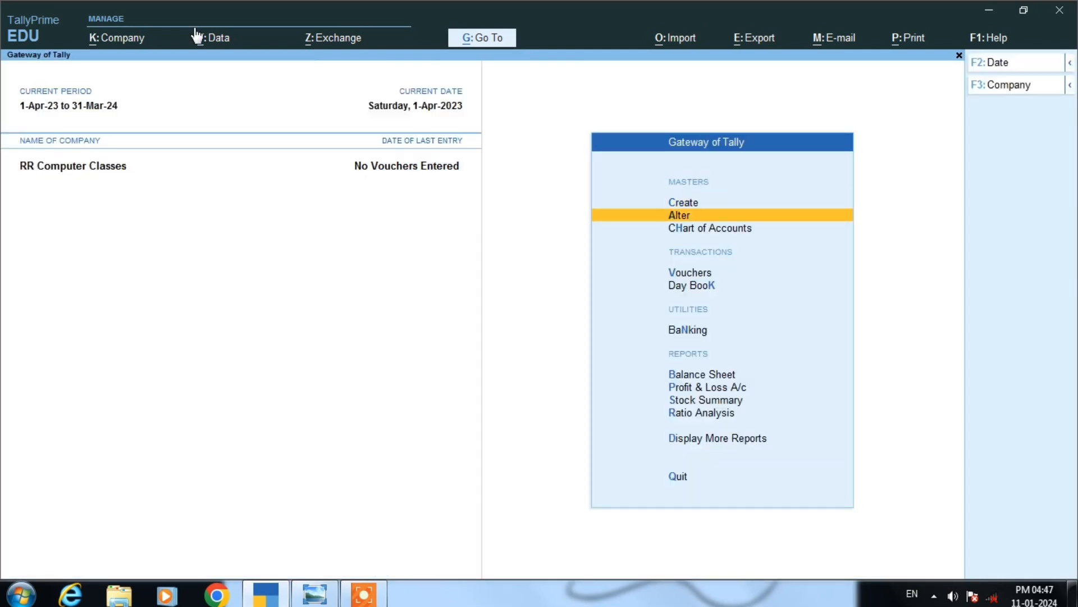
{"action": "key", "text": "Return"}
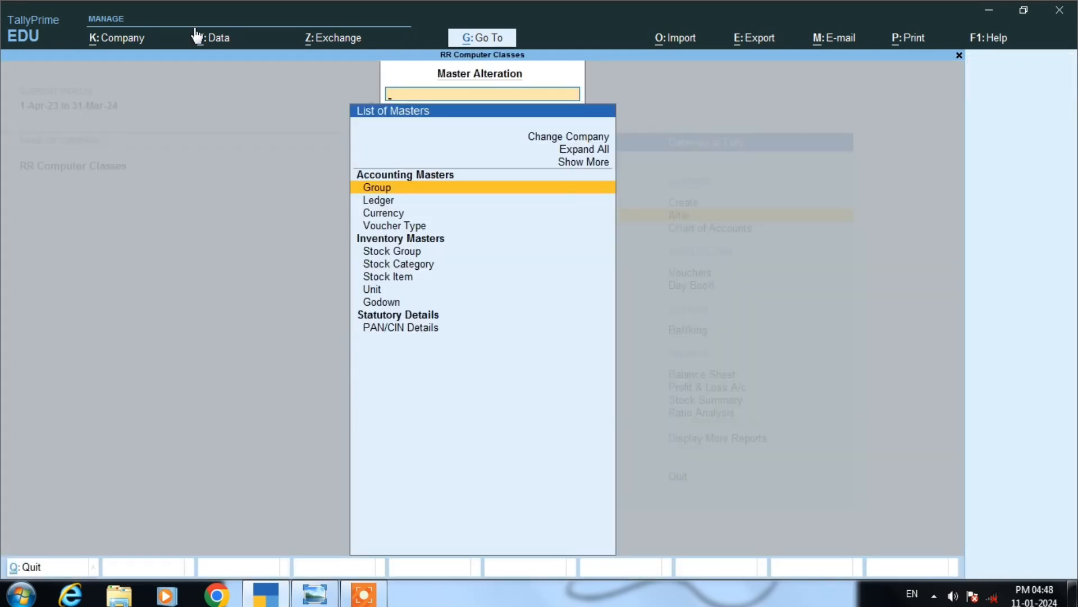
{"action": "key", "text": "Escape"}
{"action": "key", "text": "Return"}
{"action": "key", "text": "Down"}
{"action": "key", "text": "Down"}
{"action": "key", "text": "Down"}
{"action": "key", "text": "Down"}
{"action": "key", "text": "Down"}
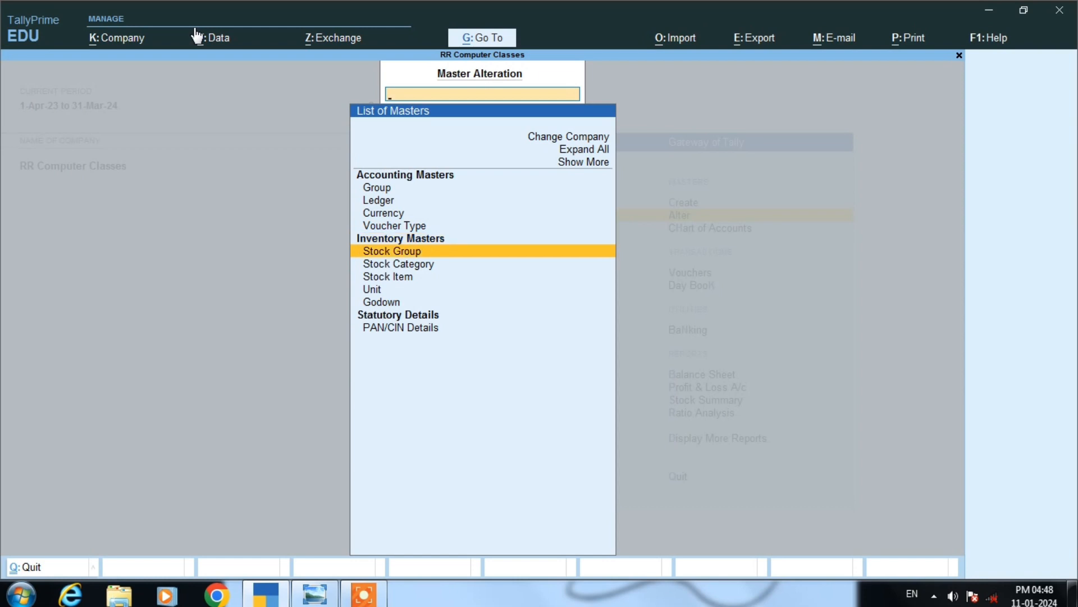
{"action": "key", "text": "Down"}
{"action": "key", "text": "Up"}
{"action": "key", "text": "Return"}
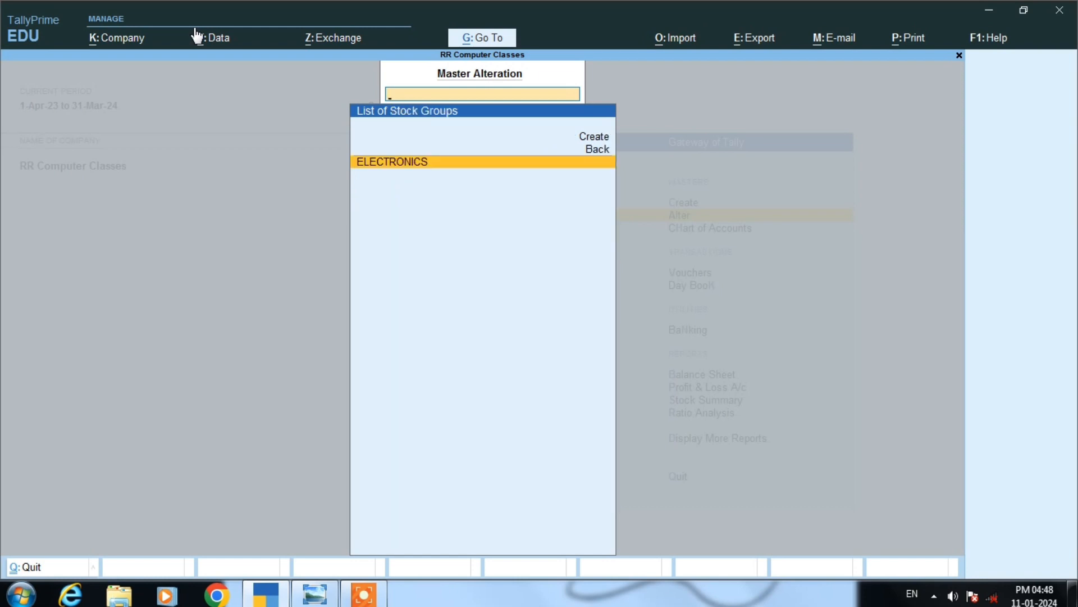
{"action": "key", "text": "Return"}
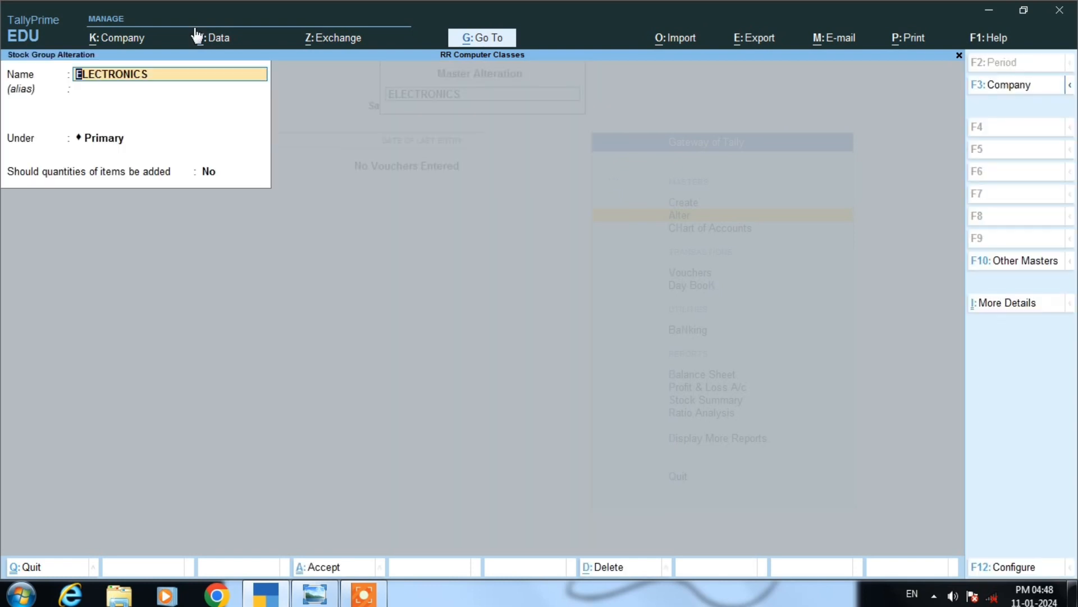
{"action": "key", "text": "Escape"}
{"action": "key", "text": "Escape"}
{"action": "key", "text": "Escape"}
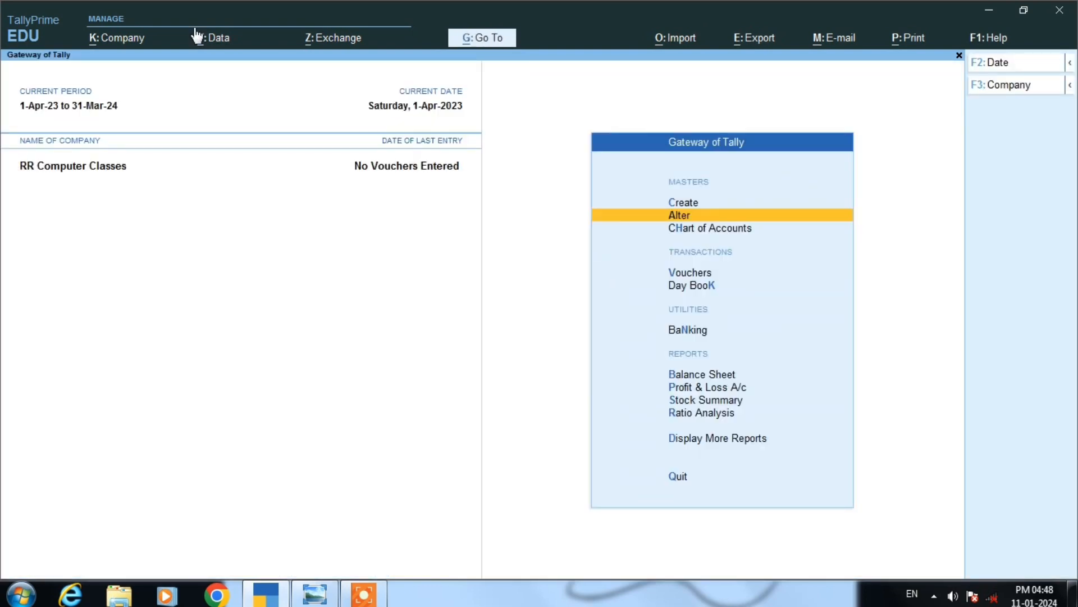
View the list of stock groups available for alteration once more and go back to the Gateway of Tally
{"action": "key", "text": "Up"}
{"action": "key", "text": "Up"}
{"action": "key", "text": "Down"}
{"action": "key", "text": "Down"}
{"action": "key", "text": "Return"}
{"action": "key", "text": "Down"}
{"action": "key", "text": "Down"}
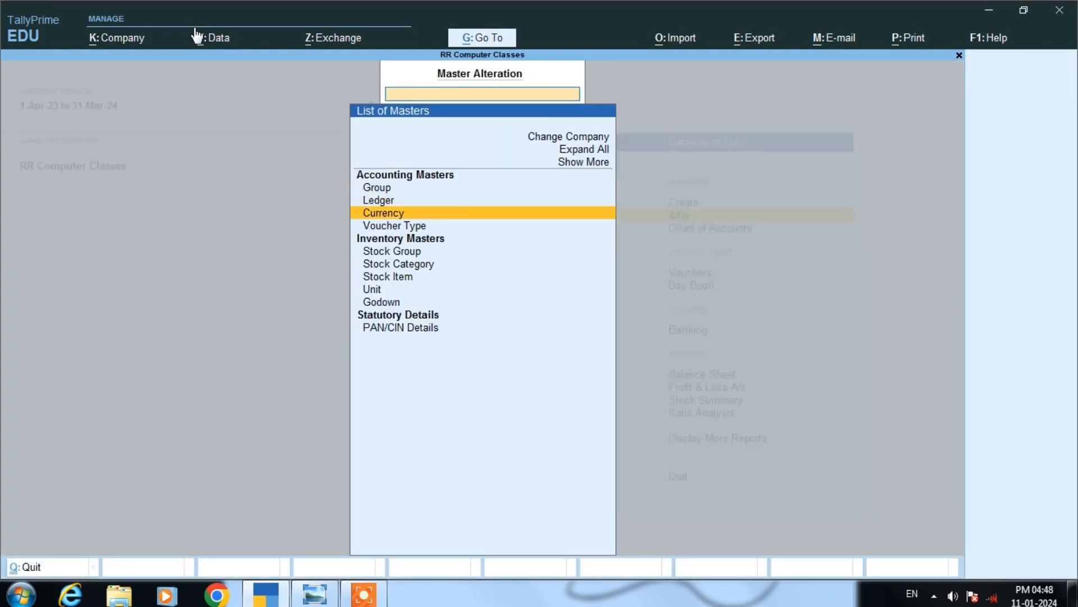
{"action": "key", "text": "Down"}
{"action": "key", "text": "Down"}
{"action": "key", "text": "Down"}
{"action": "key", "text": "Return"}
{"action": "key", "text": "Up"}
{"action": "key", "text": "Up"}
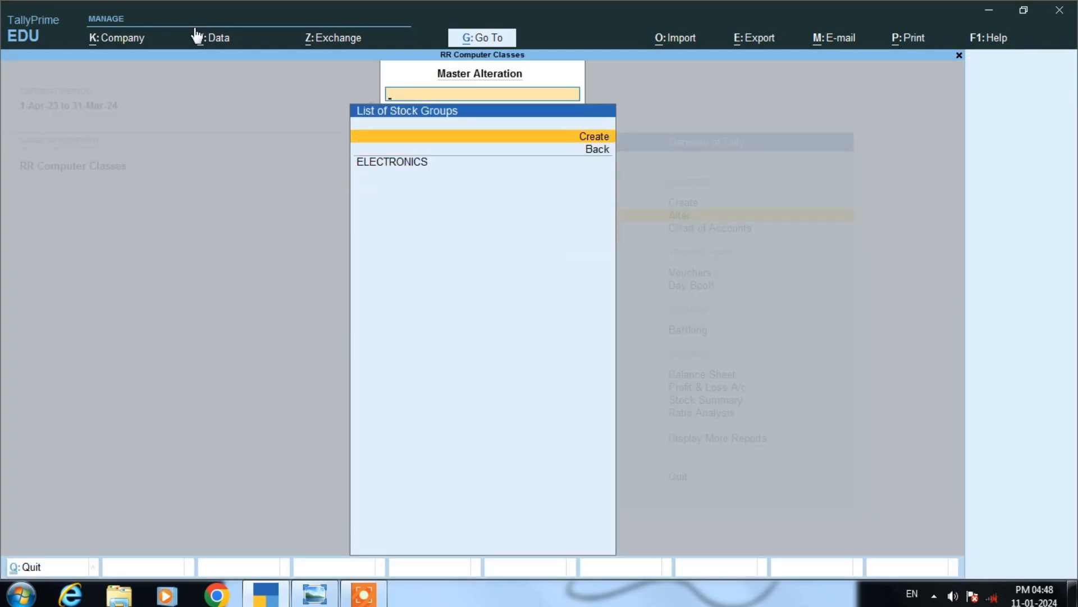
{"action": "key", "text": "Escape"}
{"action": "key", "text": "Escape"}
Start creating a stock category from the inventory masters and check the first category name in the STOCK ITEMS picture
{"action": "key", "text": "Up"}
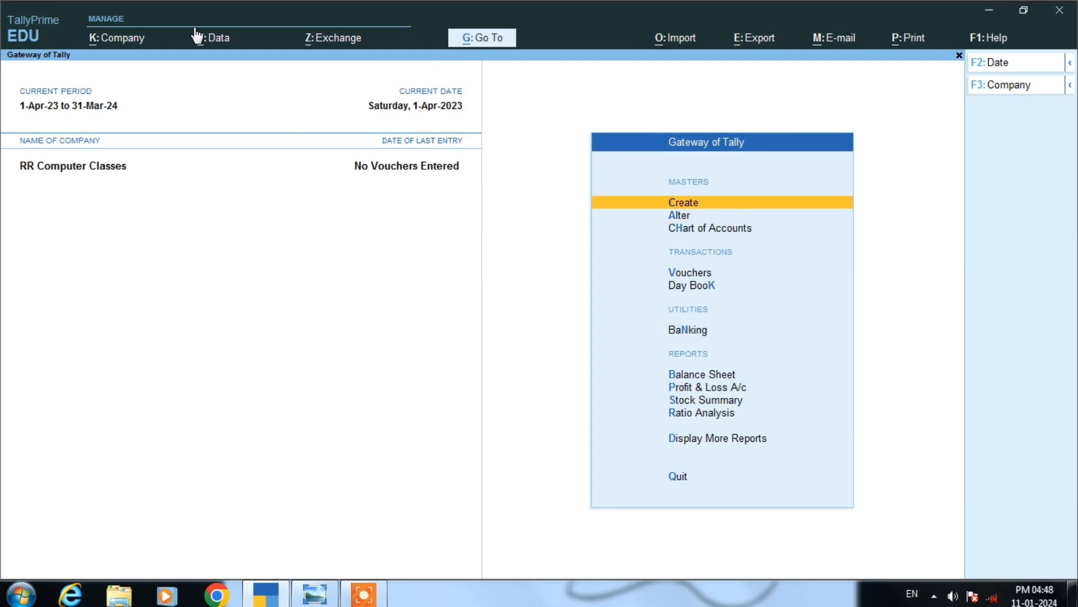
{"action": "key", "text": "Return"}
{"action": "key", "text": "Down"}
{"action": "key", "text": "Down"}
{"action": "key", "text": "Down"}
{"action": "key", "text": "Down"}
{"action": "key", "text": "Down"}
{"action": "key", "text": "Down"}
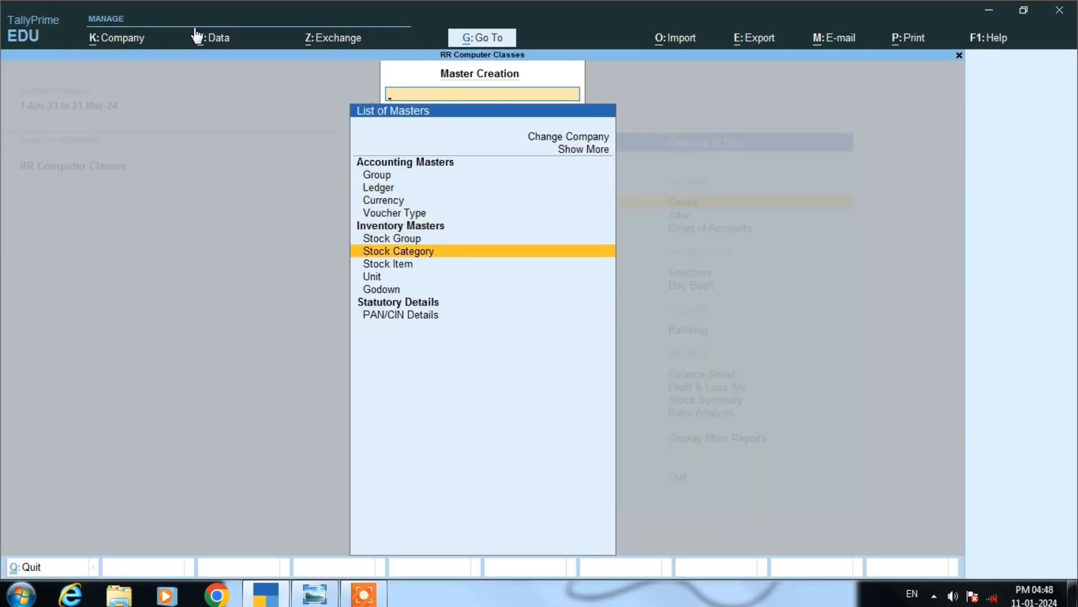
{"action": "key", "text": "Return"}
{"action": "key", "text": "alt+Tab"}
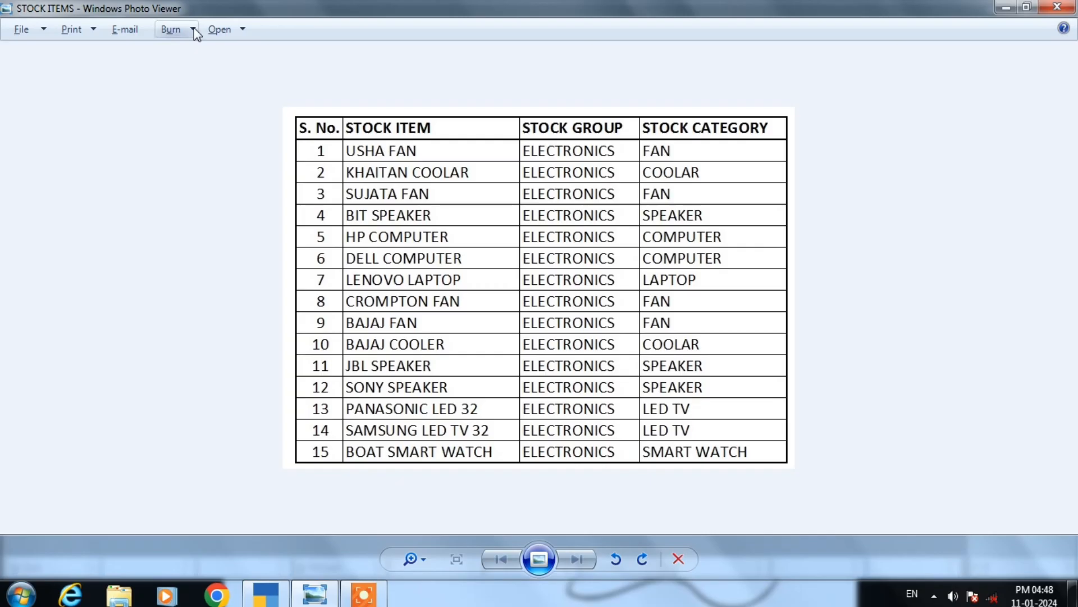
{"action": "key", "text": "alt+Tab"}
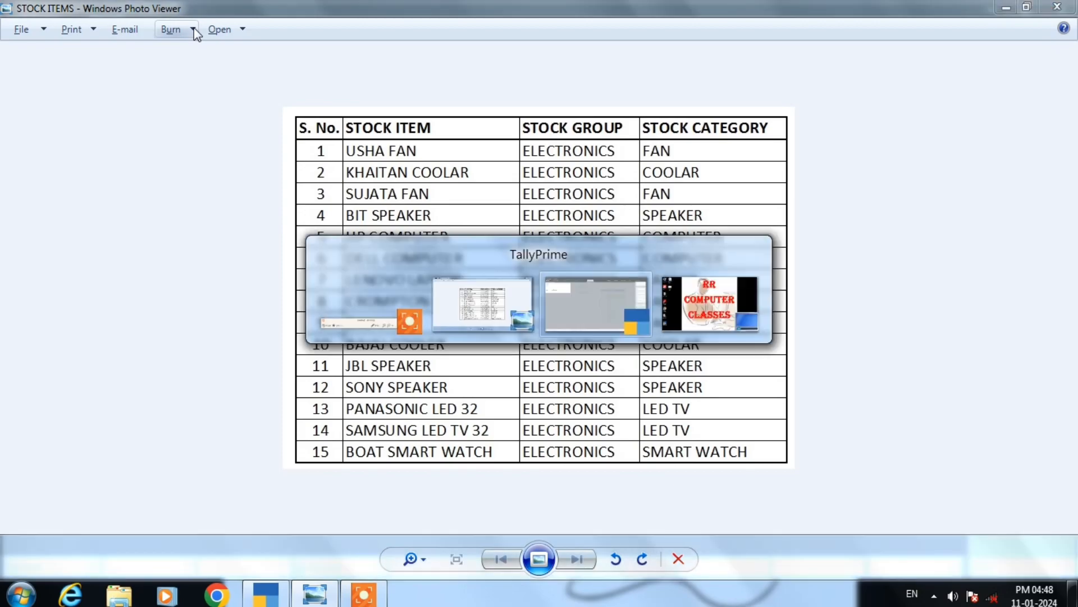
Create the stock category FAN under Primary without an alias and leave the creation form
{"action": "type", "text": "FAN"}
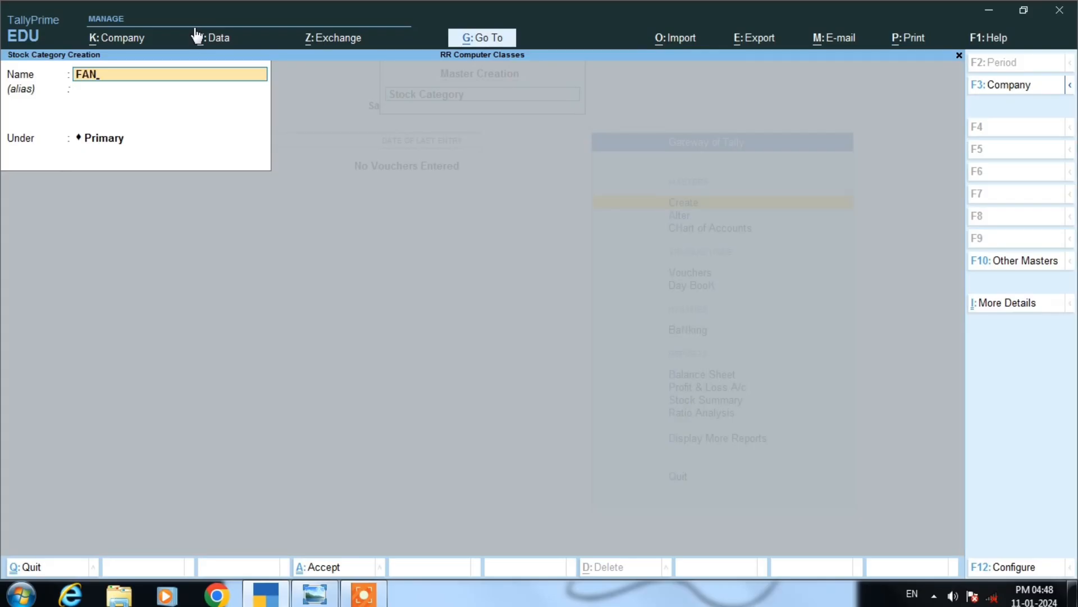
{"action": "key", "text": "Return"}
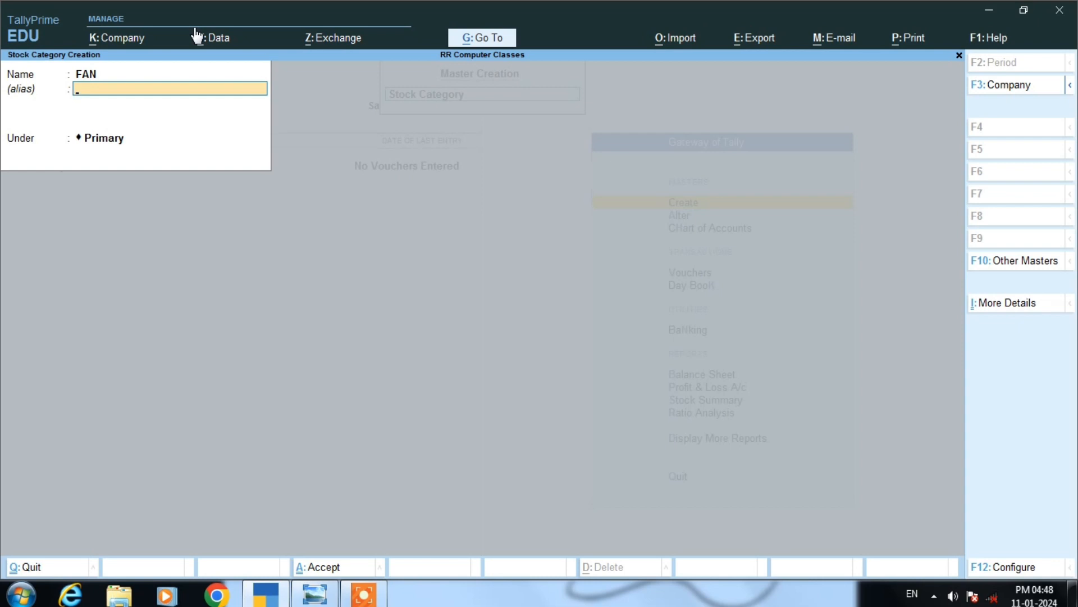
{"action": "key", "text": "Return"}
{"action": "key", "text": "Return"}
{"action": "key", "text": "Return"}
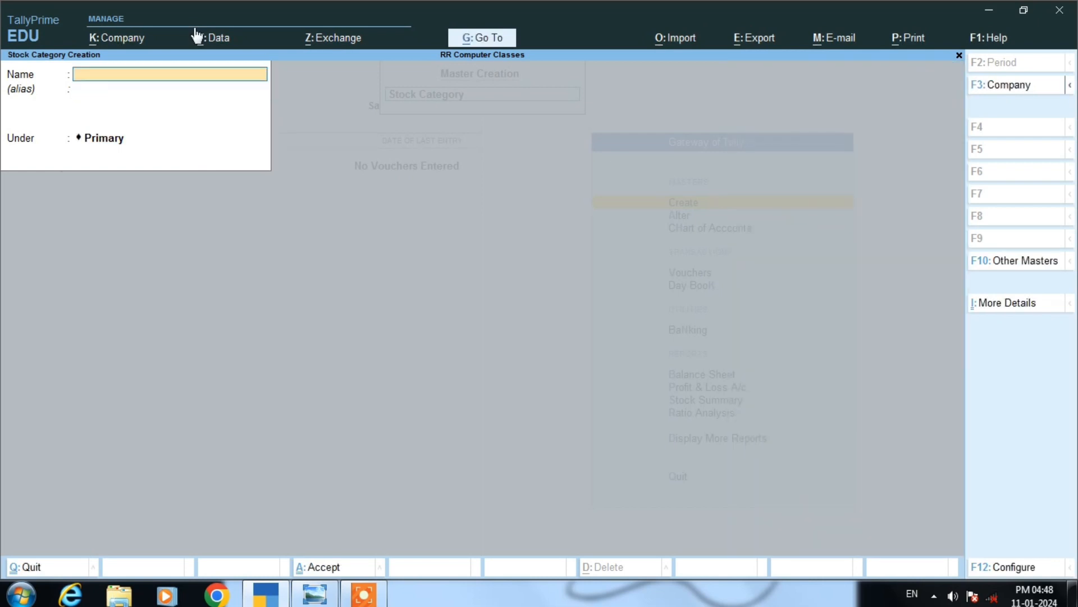
{"action": "key", "text": "Escape"}
{"action": "key", "text": "Return"}
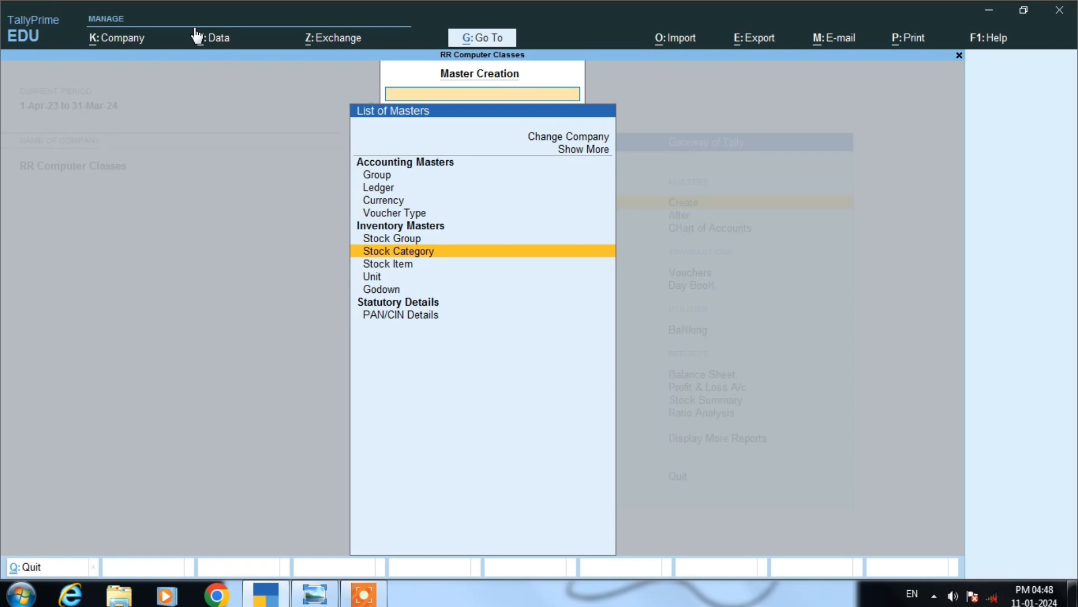
Start creating a stock item and name it USHA FAN, as listed first in the STOCK ITEMS picture
{"action": "key", "text": "alt+Tab"}
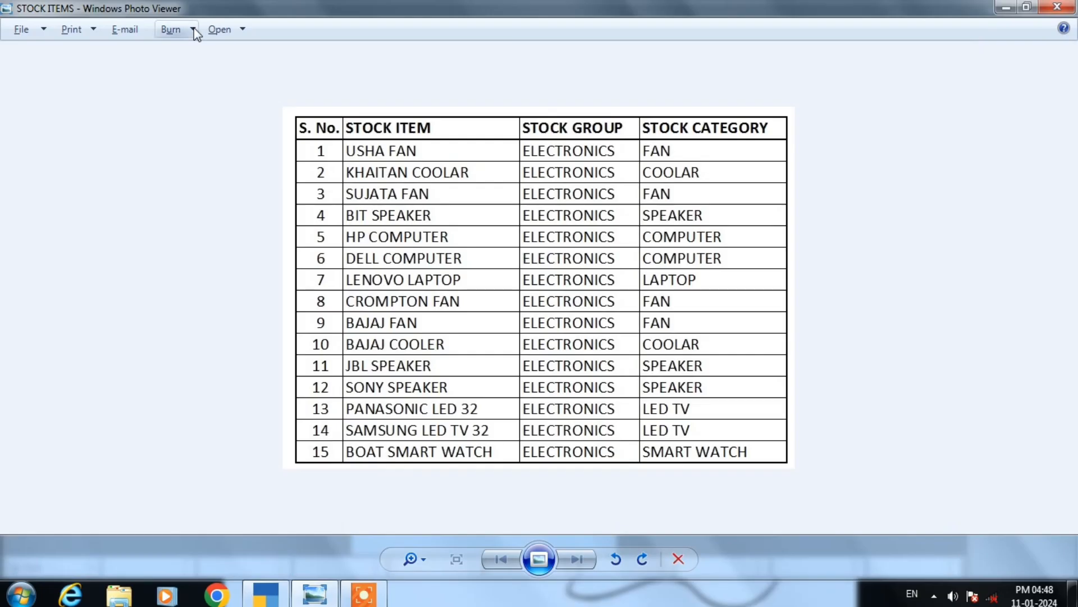
{"action": "key", "text": "alt+Tab"}
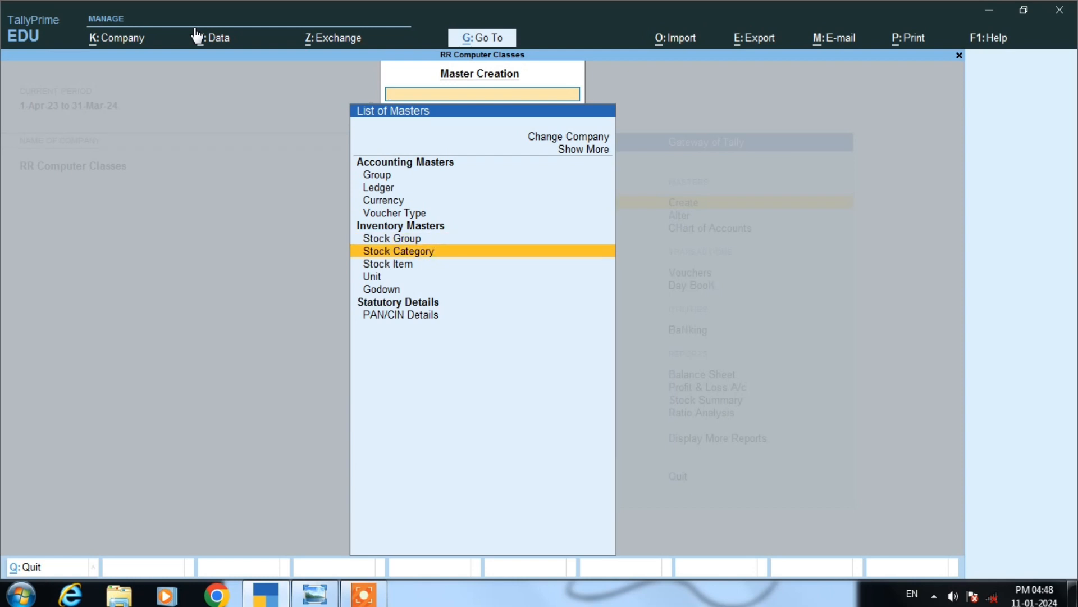
{"action": "key", "text": "Down"}
{"action": "key", "text": "Return"}
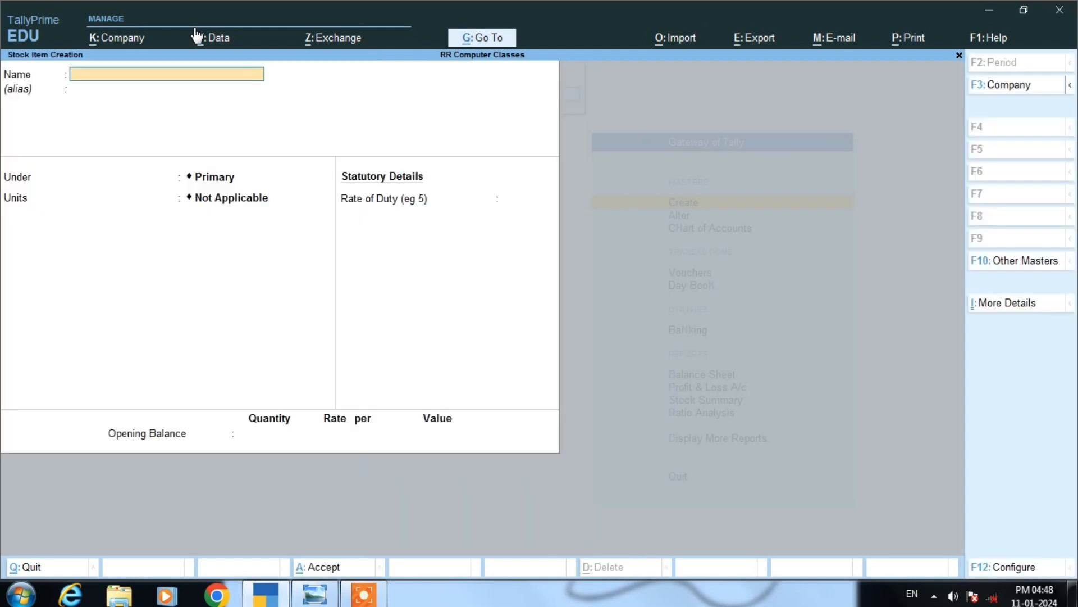
{"action": "key", "text": "alt+Tab"}
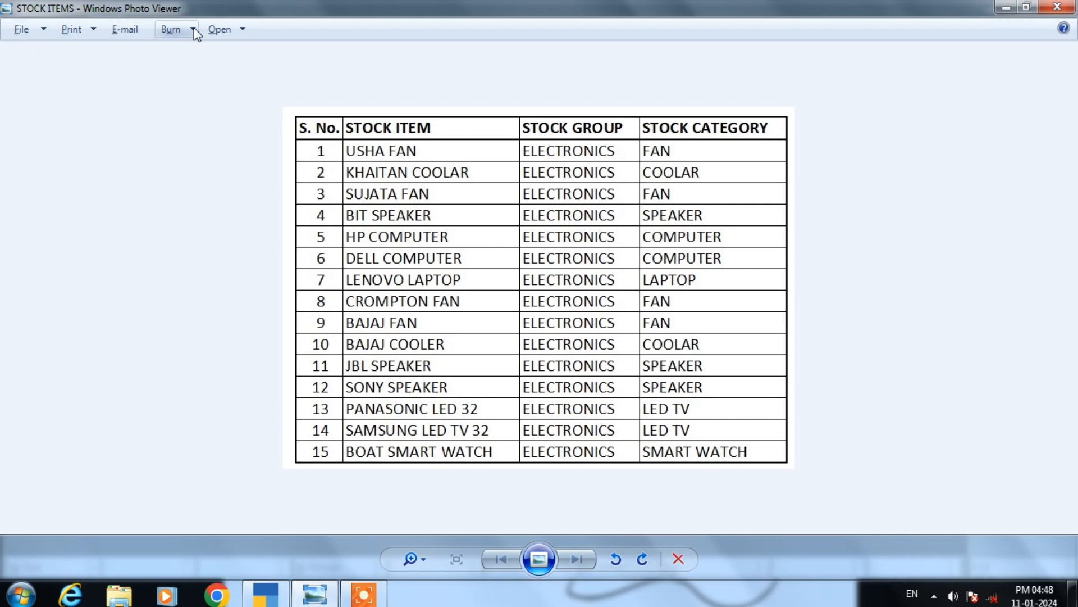
{"action": "key", "text": "alt+Tab"}
{"action": "type", "text": "USHA"}
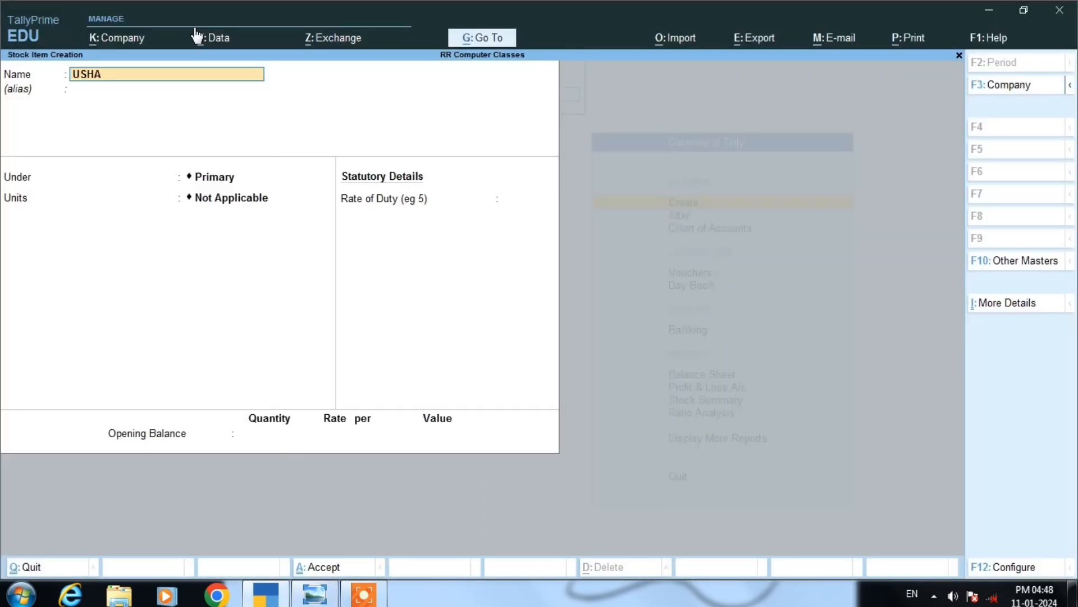
{"action": "type", "text": " FAN"}
{"action": "key", "text": "Return"}
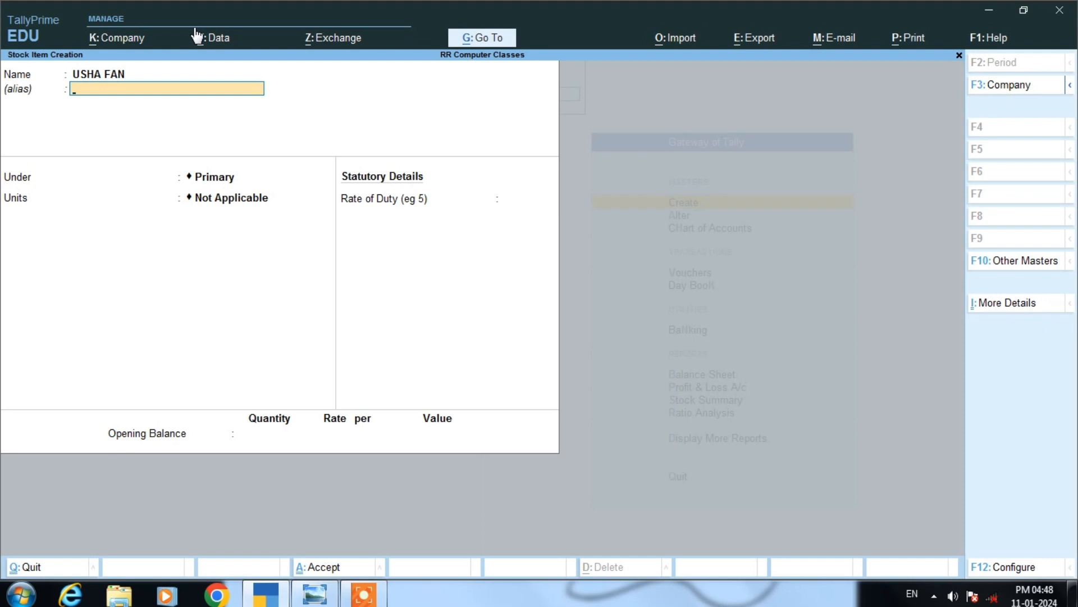
Leave the alias empty and place the USHA FAN stock item under the ELECTRONICS group
{"action": "key", "text": "Return"}
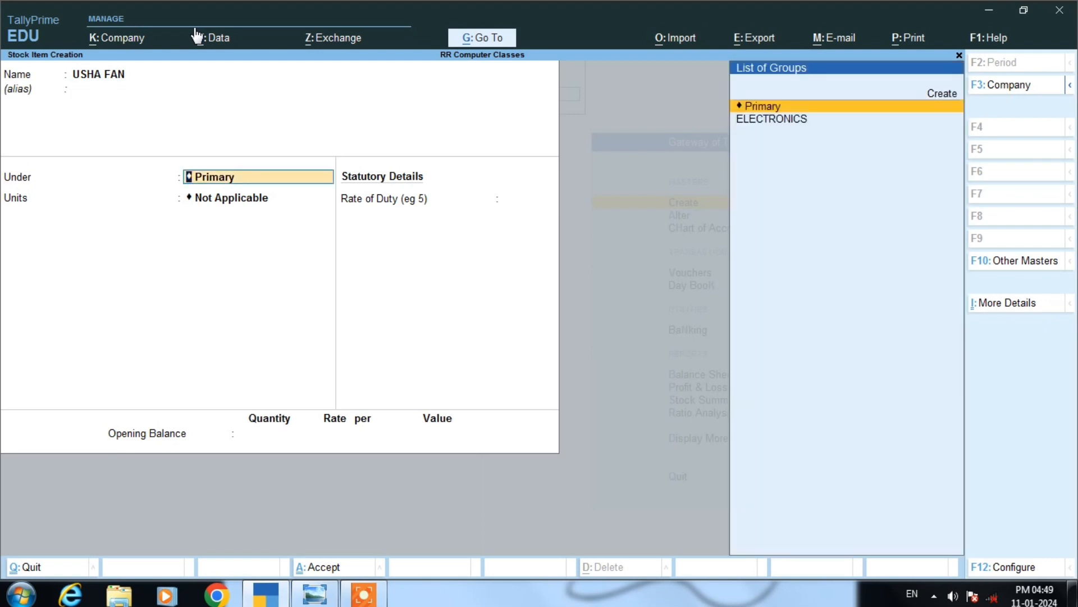
{"action": "key", "text": "Down"}
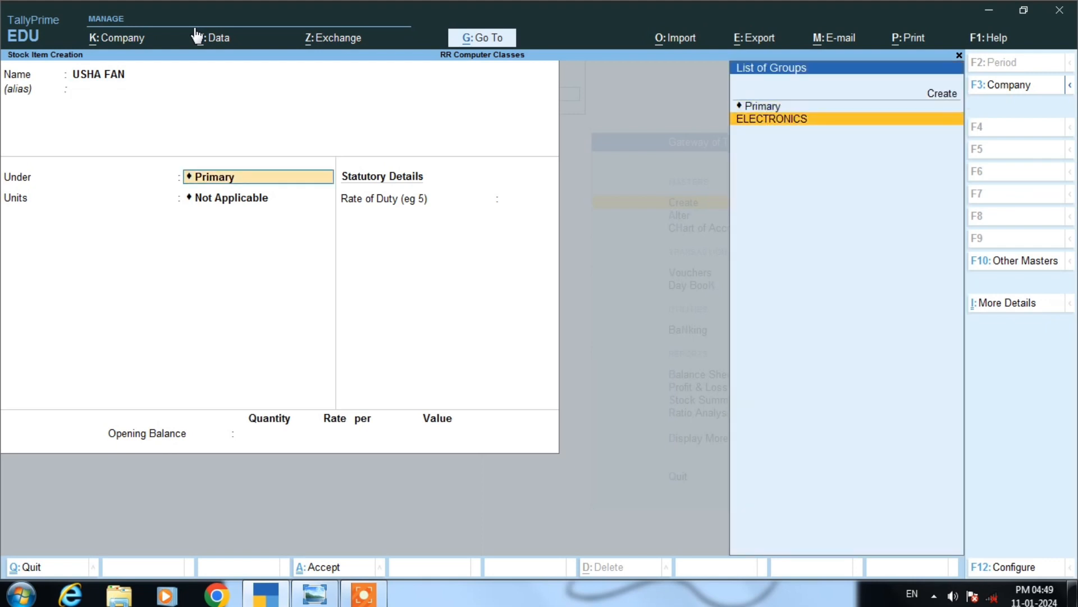
{"action": "key", "text": "Up"}
{"action": "key", "text": "Down"}
{"action": "key", "text": "Up"}
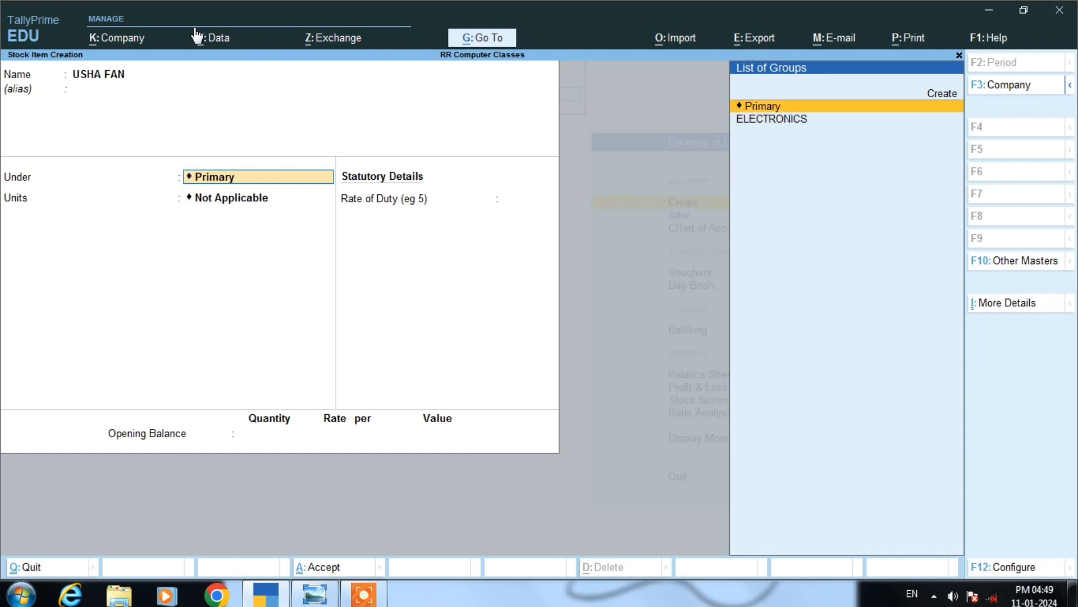
{"action": "key", "text": "Down"}
{"action": "key", "text": "Return"}
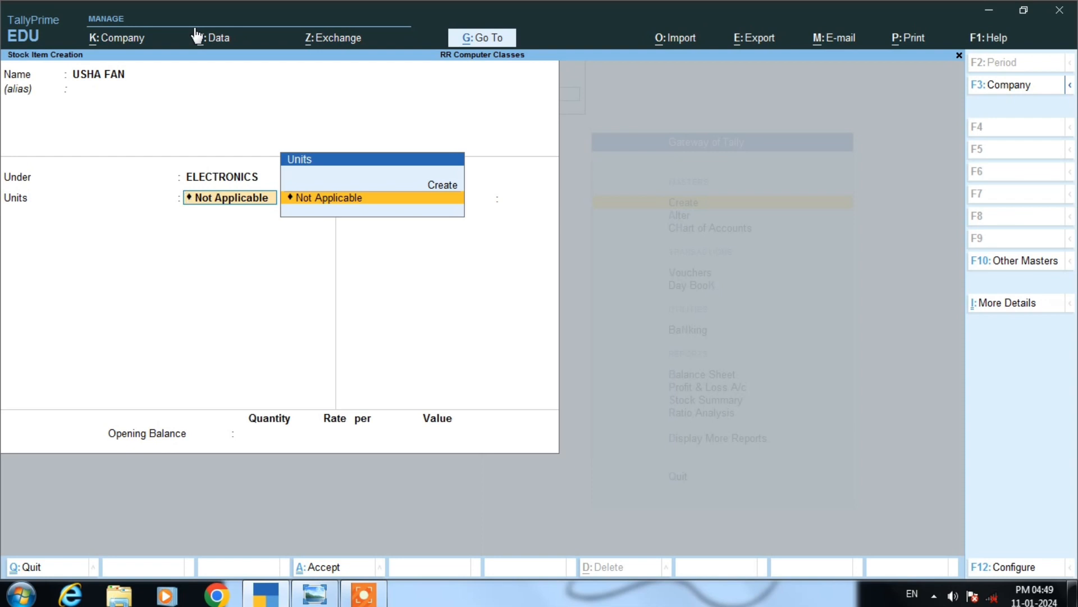
Compare the USHA FAN creation form with the stock category column in the STOCK ITEMS picture
{"action": "key", "text": "alt+Tab"}
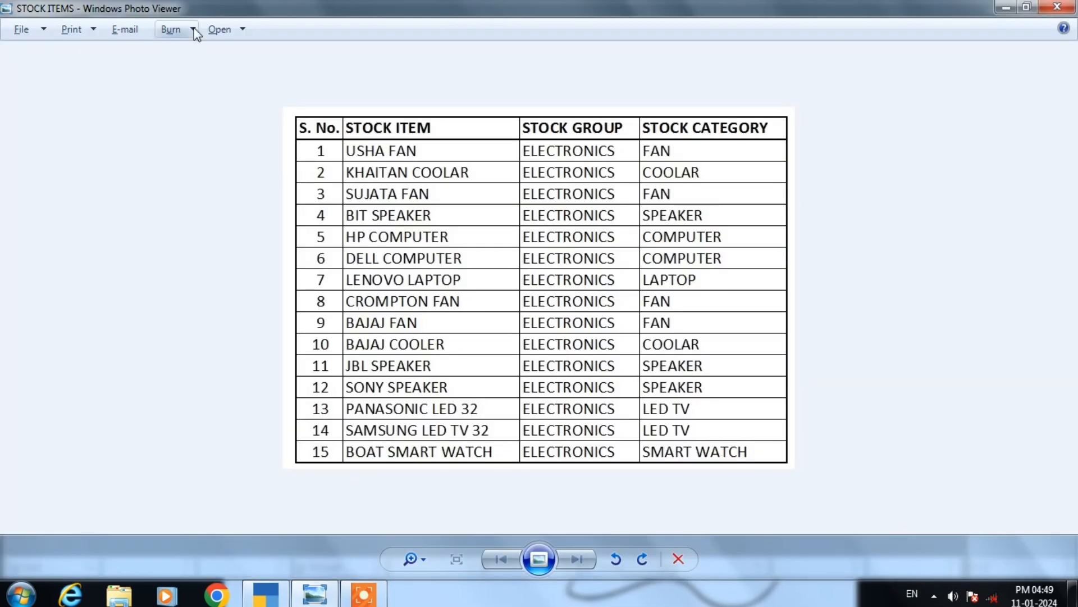
{"action": "key", "text": "alt+Tab"}
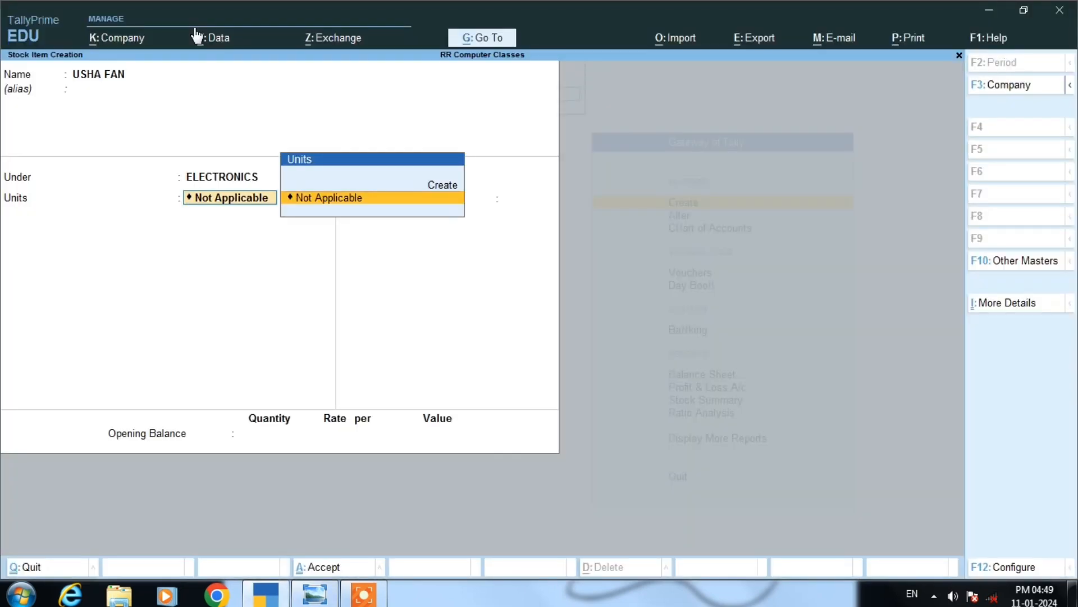
{"action": "key", "text": "alt+Tab"}
{"action": "key", "text": "alt+Tab"}
{"action": "key", "text": "alt+Tab"}
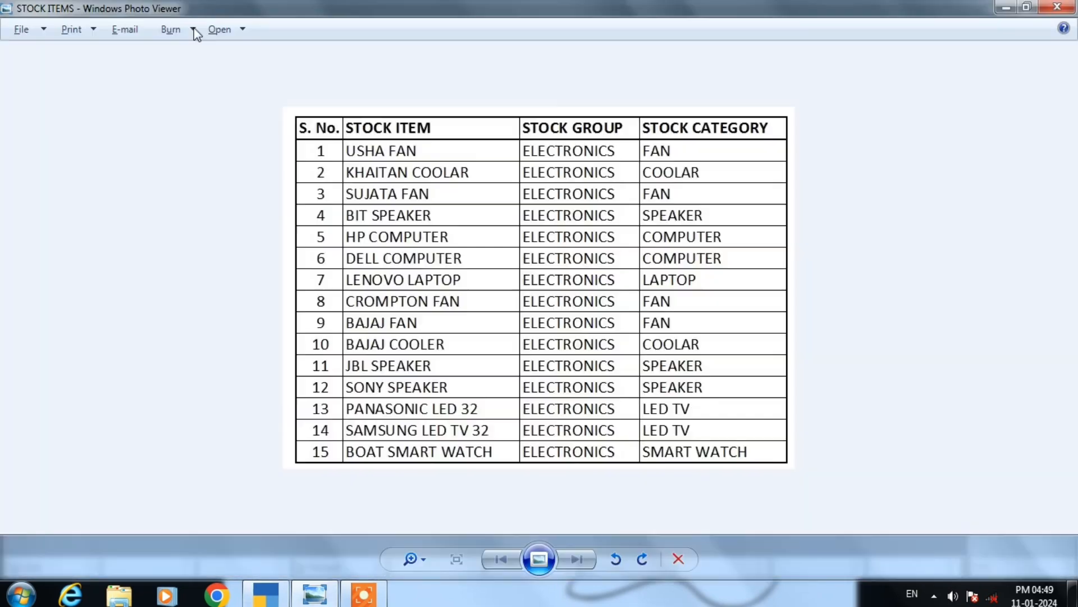
{"action": "key", "text": "alt+Tab"}
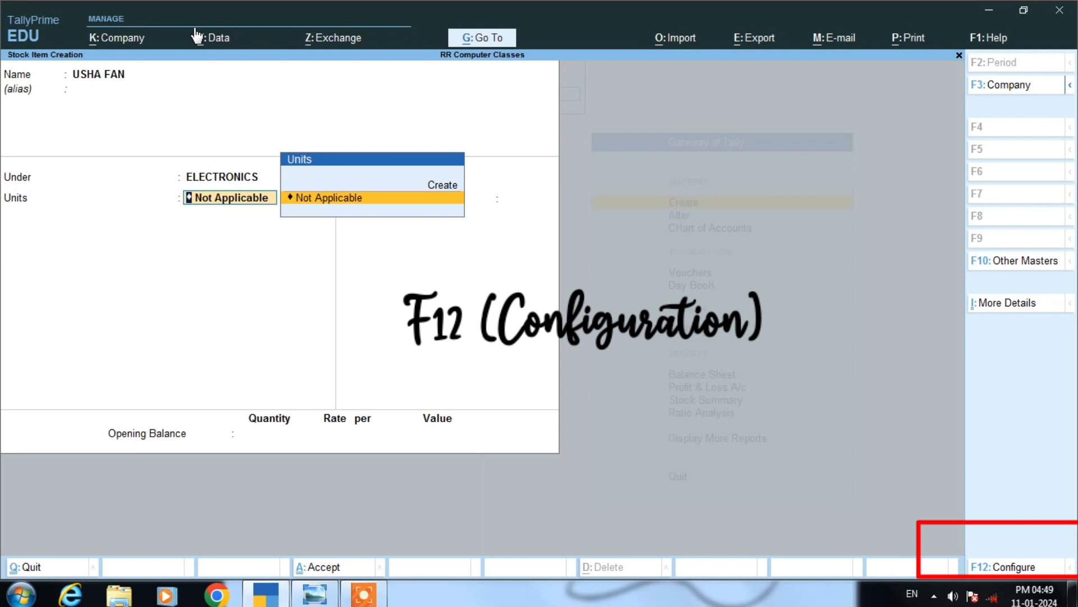
Configure stock item creation to use stock categories for stock items and save the configuration
{"action": "key", "text": "F12"}
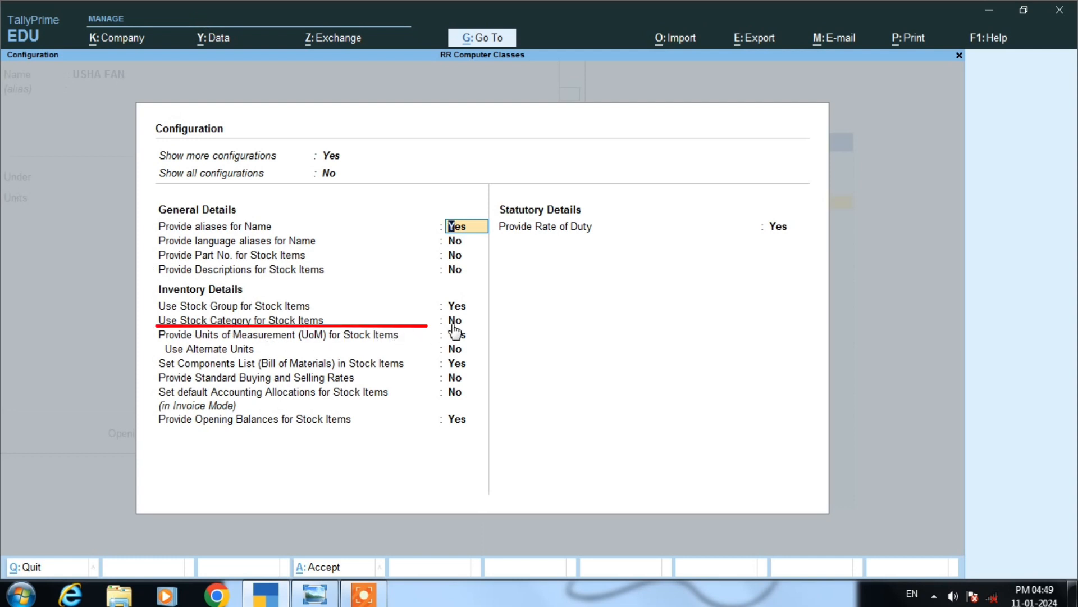
{"action": "key", "text": "Down"}
{"action": "key", "text": "Down"}
{"action": "key", "text": "Down"}
{"action": "key", "text": "Down"}
{"action": "key", "text": "Down"}
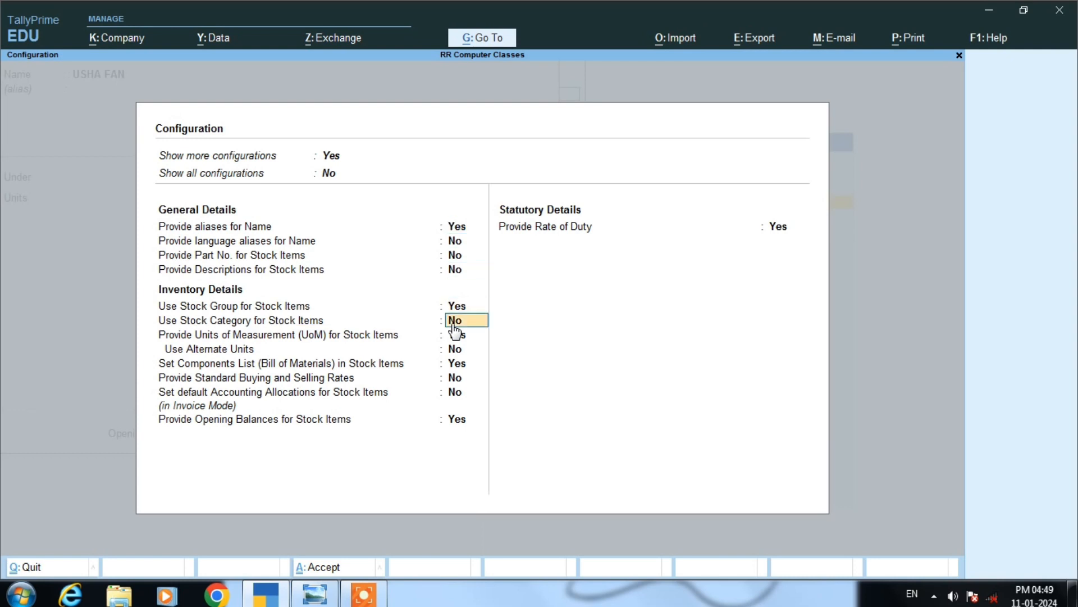
{"action": "type", "text": "y"}
{"action": "key", "text": "Return"}
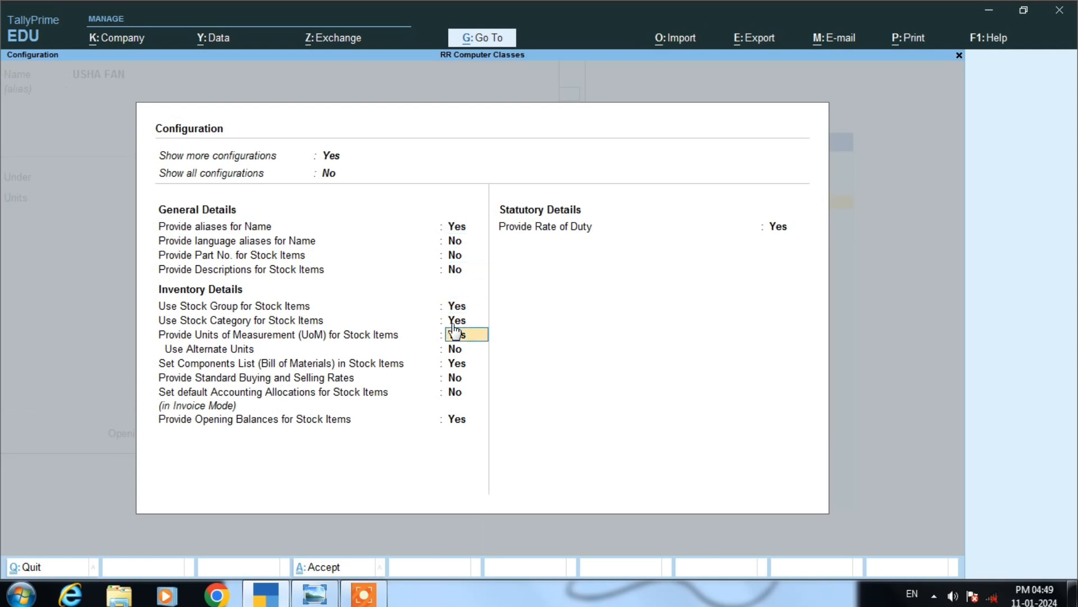
{"action": "key", "text": "ctrl+a"}
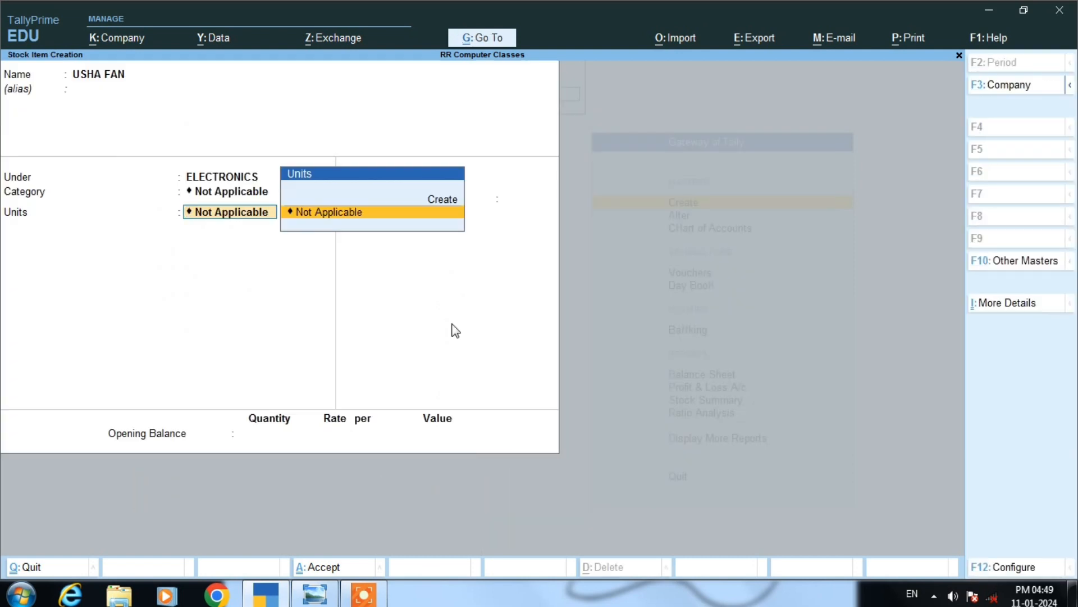
Go back to the category field and assign USHA FAN to the category FAN, checking it against the STOCK ITEMS picture
{"action": "key", "text": "BackSpace"}
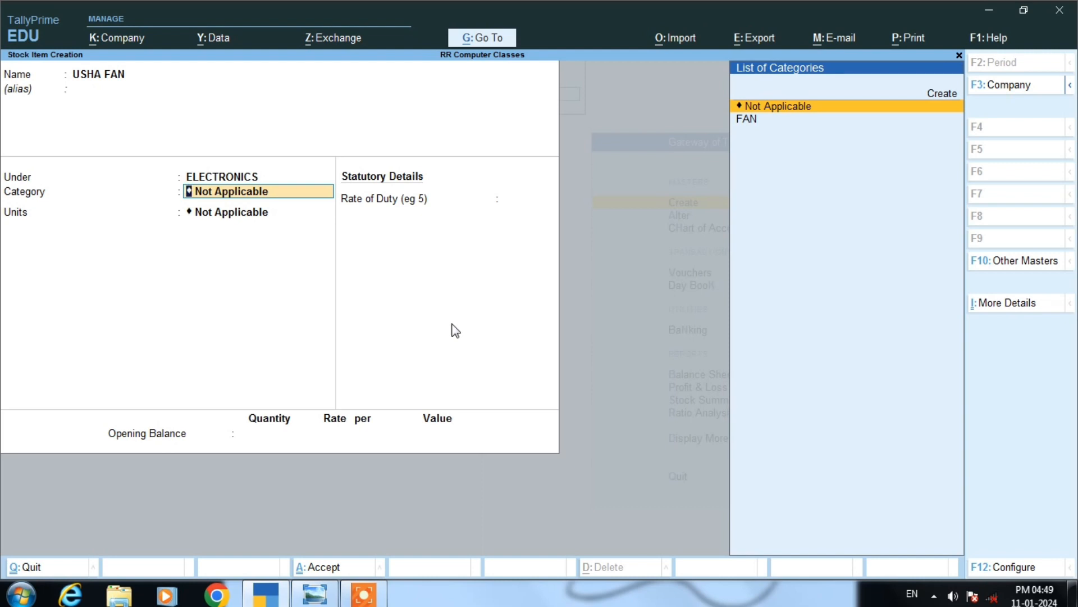
{"action": "key", "text": "Down"}
{"action": "key", "text": "alt+Tab"}
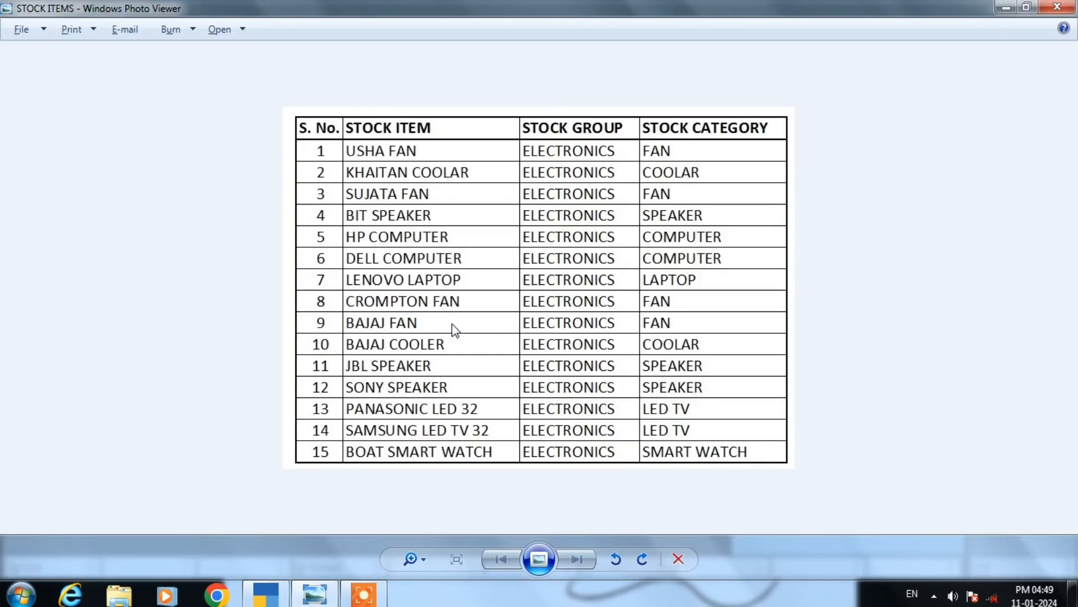
{"action": "key", "text": "alt+Tab"}
{"action": "key", "text": "Return"}
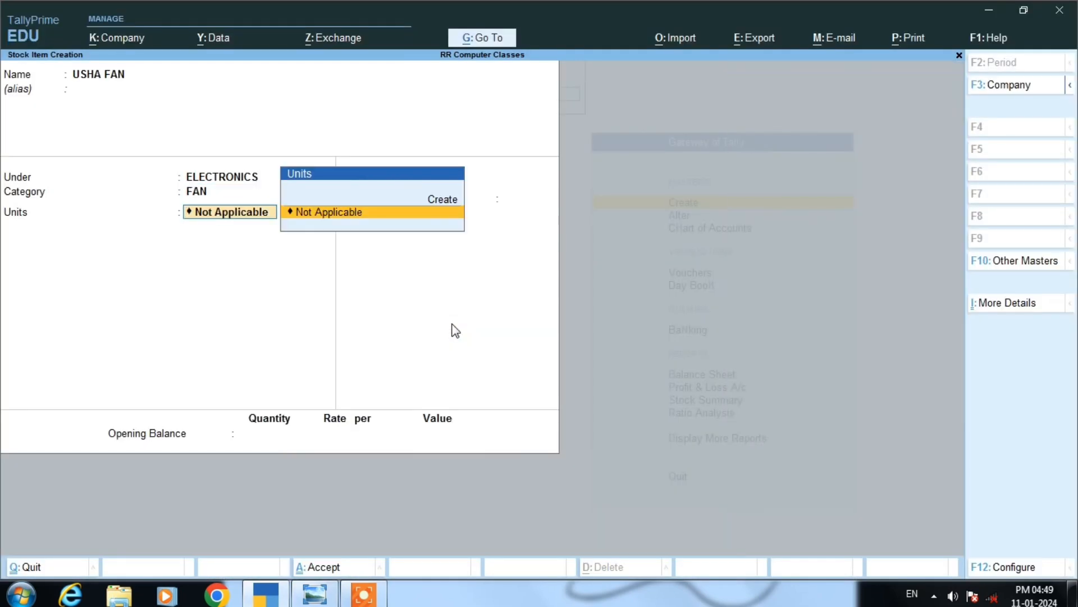
Examine the unit choices for USHA FAN and review the items in the STOCK ITEMS picture
{"action": "key", "text": "alt+Tab"}
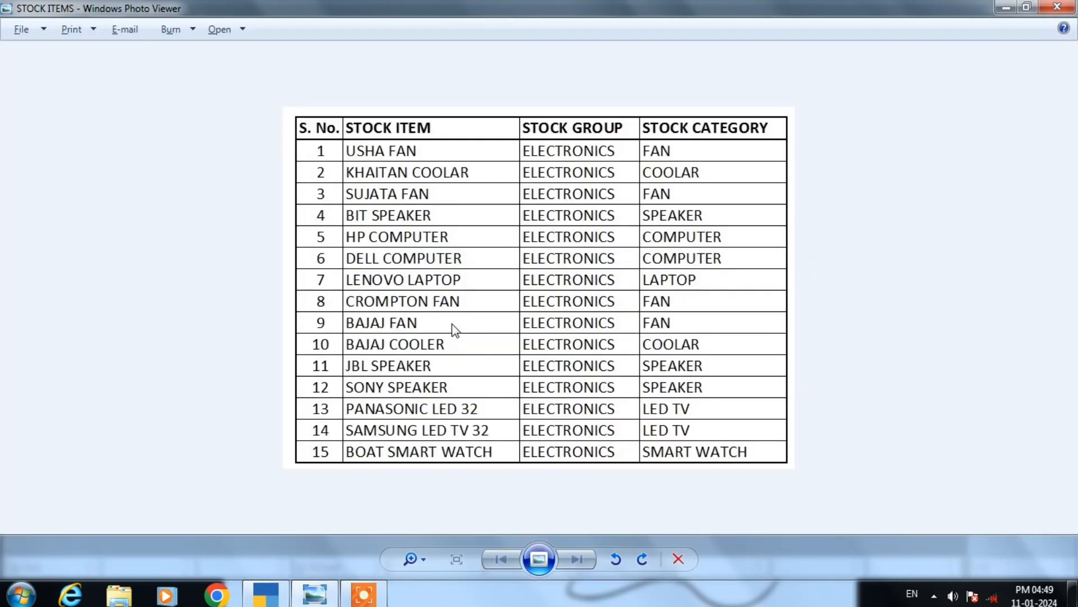
{"action": "key", "text": "alt+Tab"}
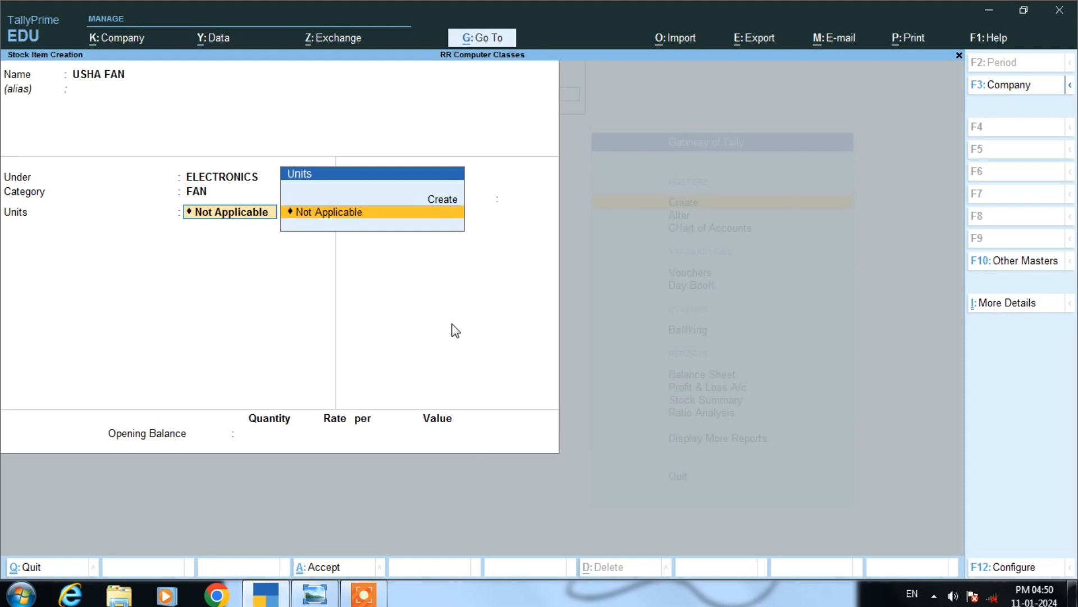
{"action": "key", "text": "Up"}
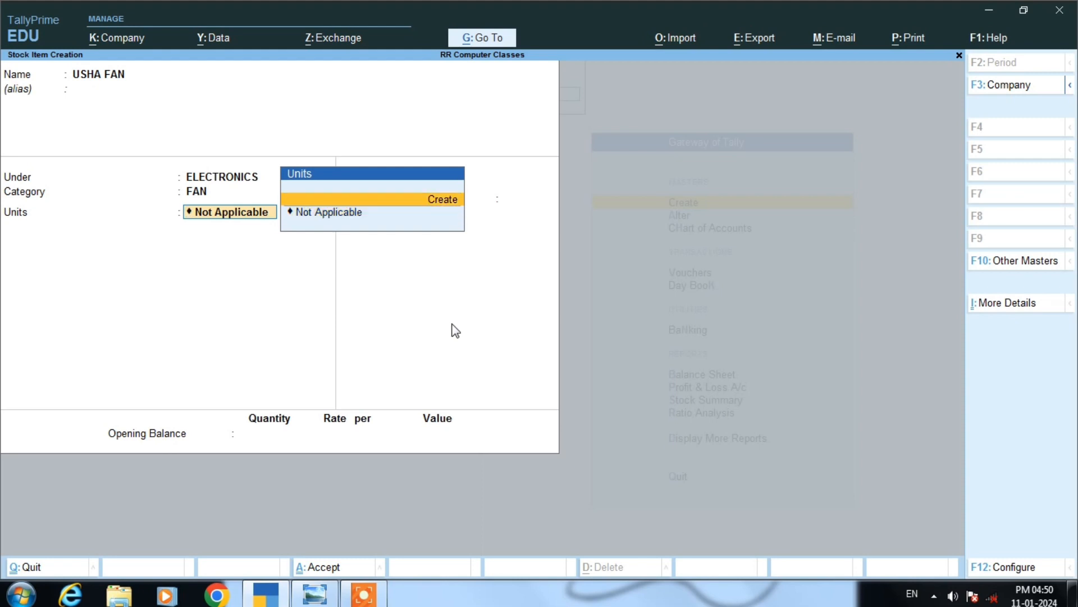
{"action": "key", "text": "Down"}
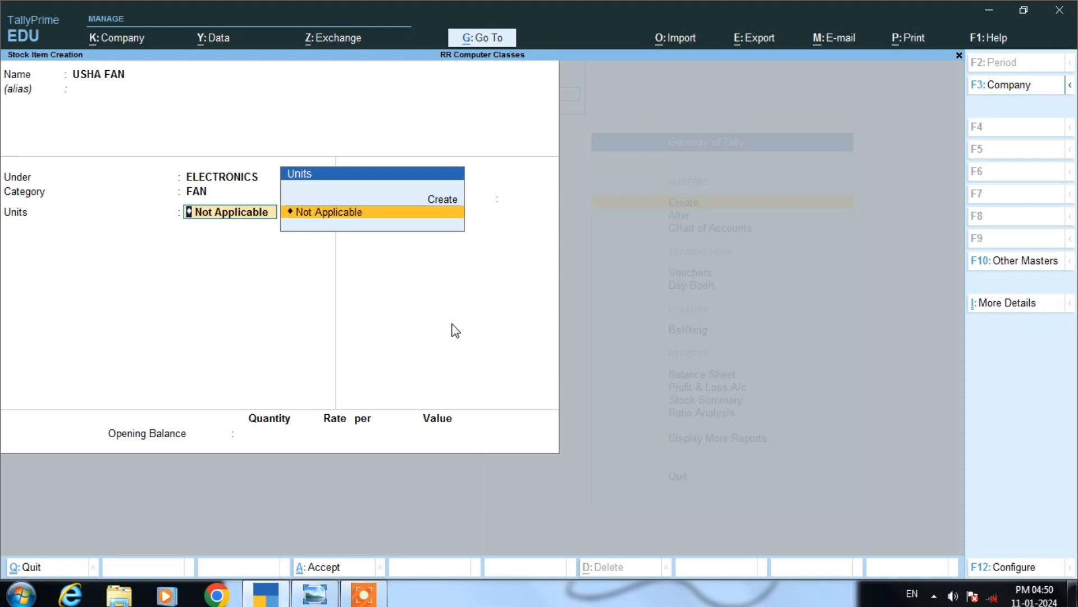
{"action": "key", "text": "alt+Tab"}
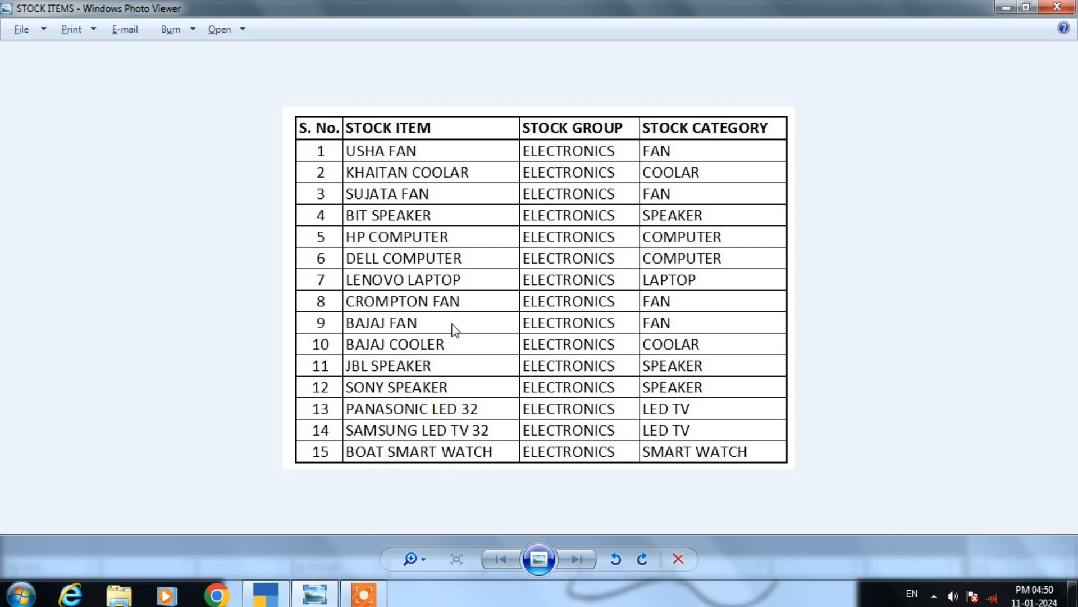
{"action": "key", "text": "alt+Tab"}
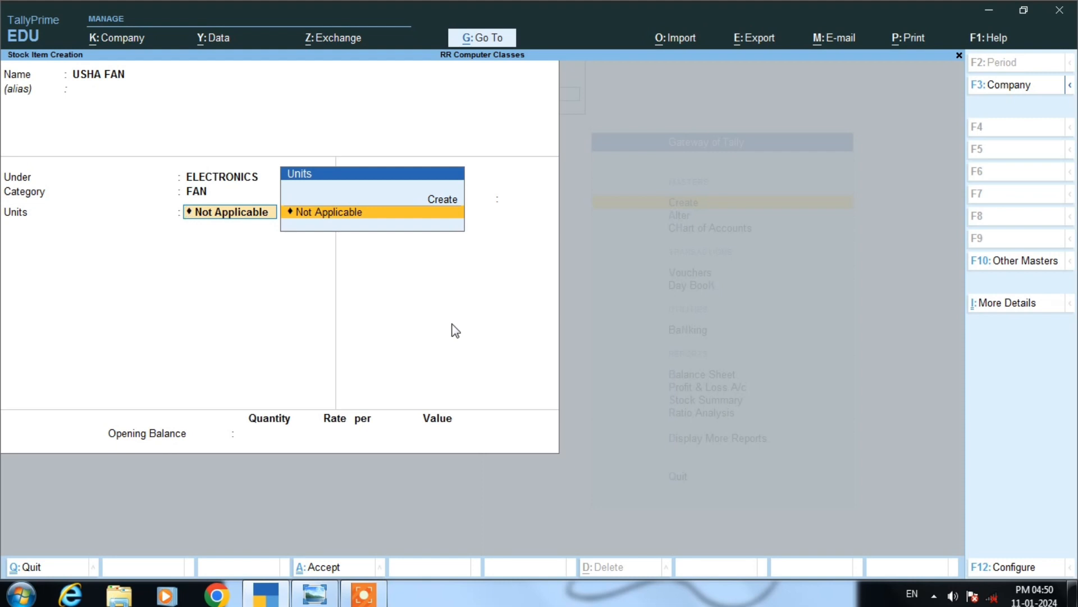
Start a new simple unit from the USHA FAN units field, with symbol PCS and formal name PIECE
{"action": "key", "text": "Up"}
{"action": "key", "text": "Down"}
{"action": "key", "text": "Up"}
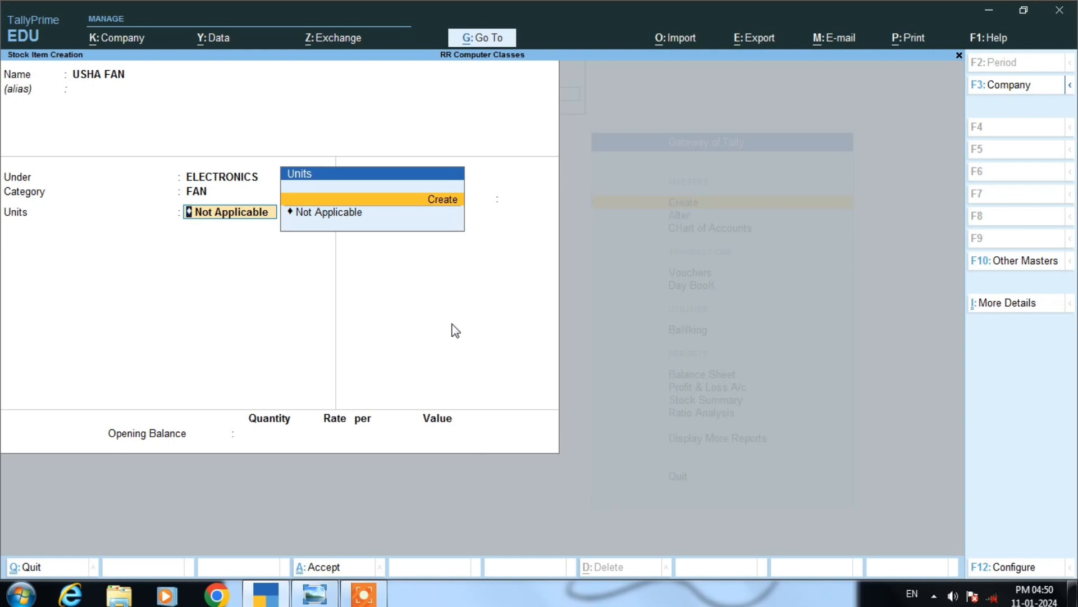
{"action": "key", "text": "Down"}
{"action": "key", "text": "Up"}
{"action": "key", "text": "alt+c"}
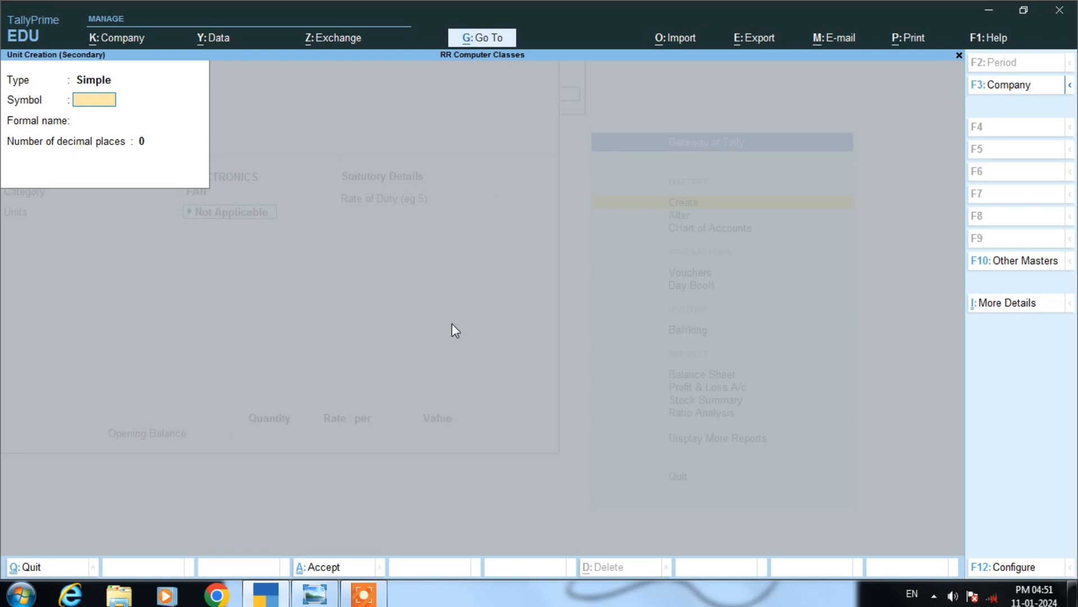
{"action": "type", "text": "PCS"}
{"action": "key", "text": "Return"}
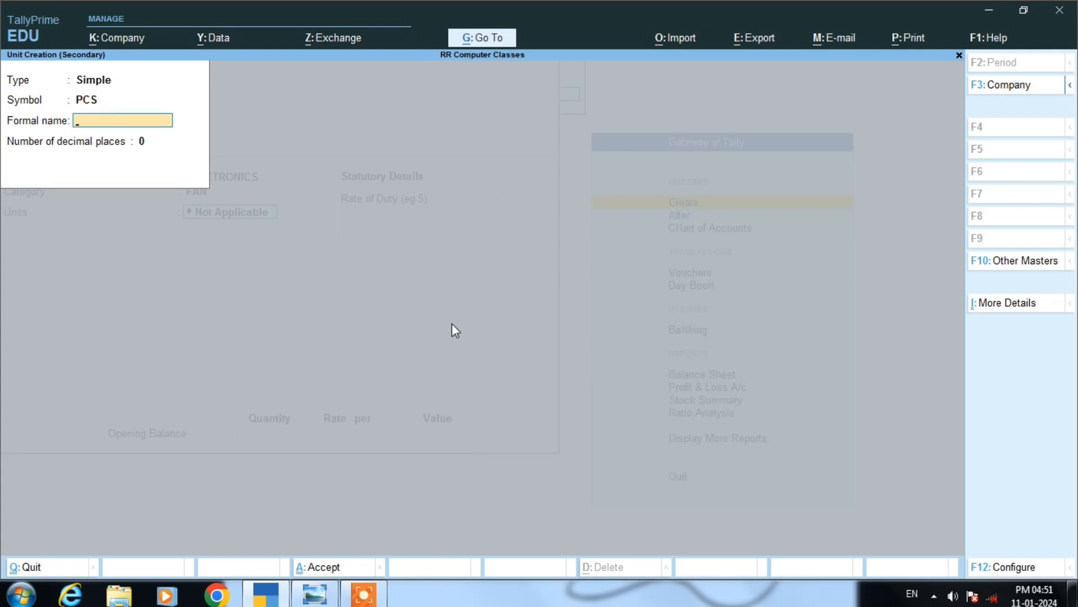
{"action": "type", "text": "PIECE"}
{"action": "key", "text": "Return"}
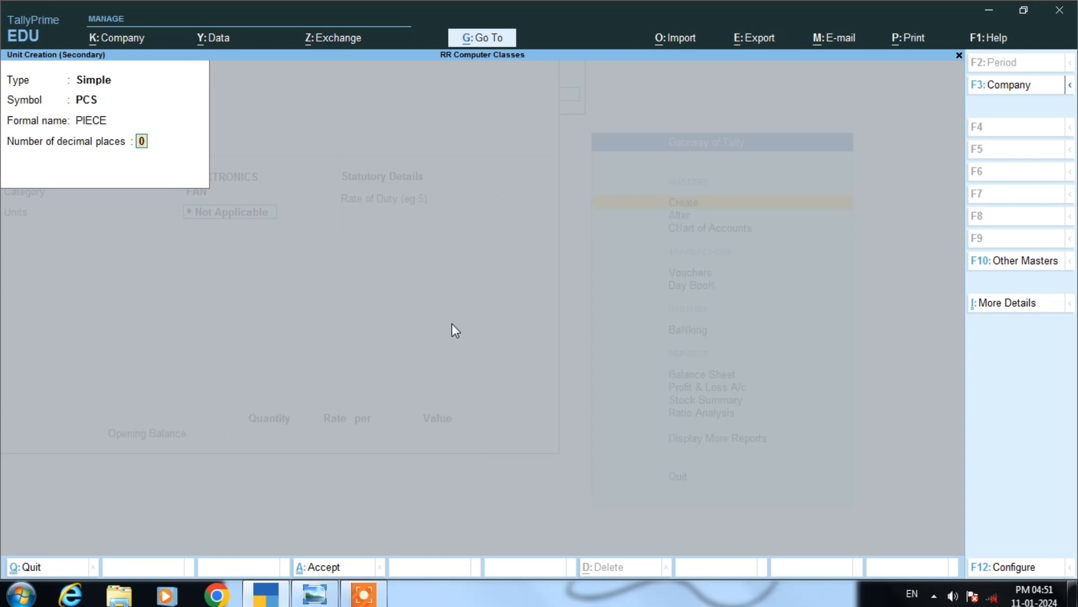
Change the new unit's symbol to KG and its formal name to KILOGRAM
{"action": "key", "text": "BackSpace"}
{"action": "key", "text": "BackSpace"}
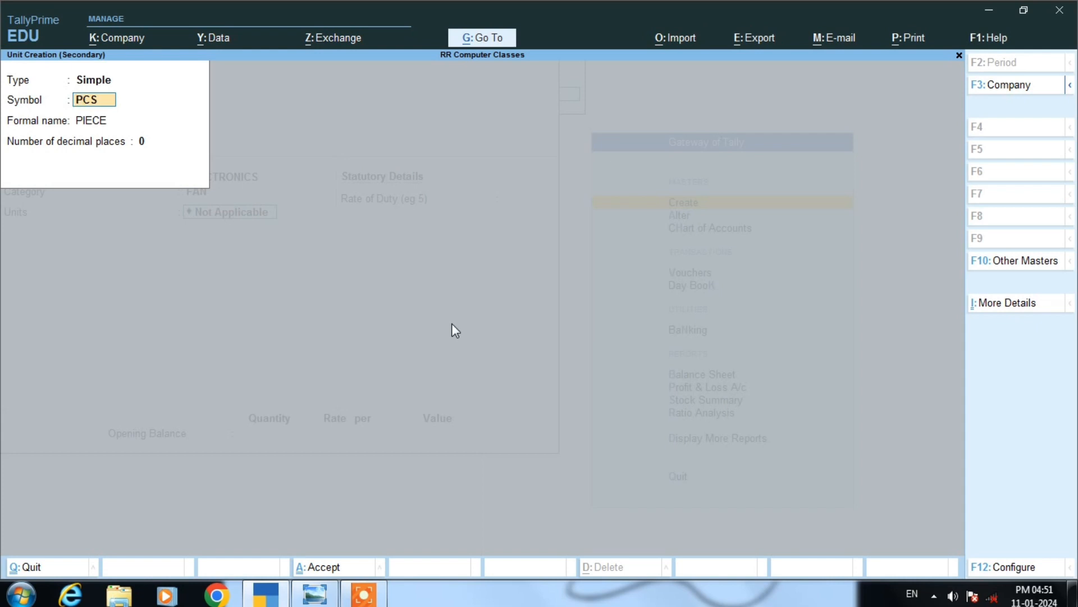
{"action": "type", "text": "KG"}
{"action": "key", "text": "Return"}
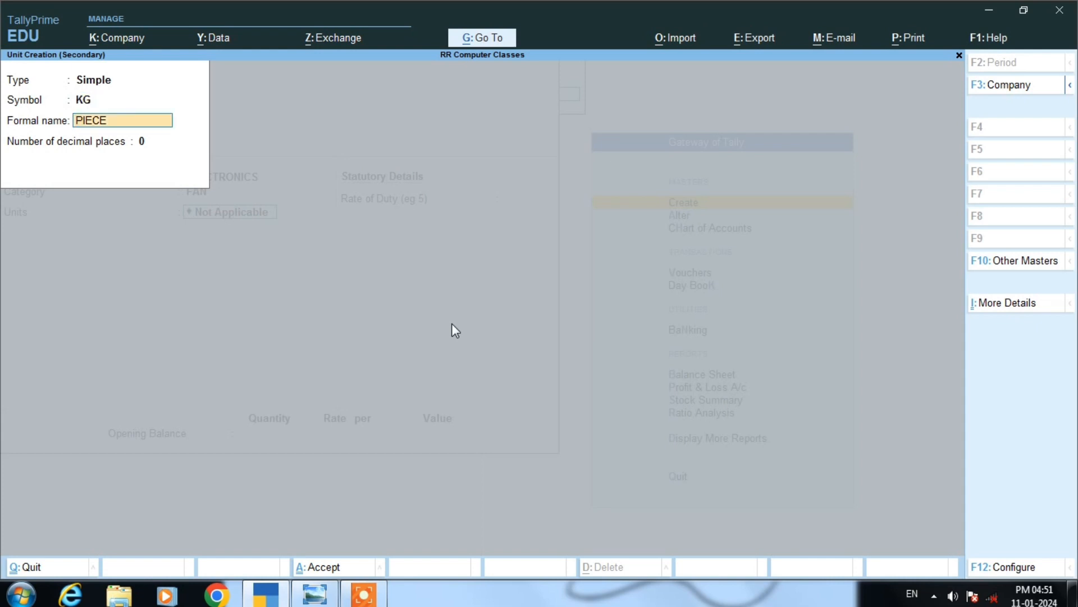
{"action": "type", "text": "KILOGRAM"}
{"action": "key", "text": "Return"}
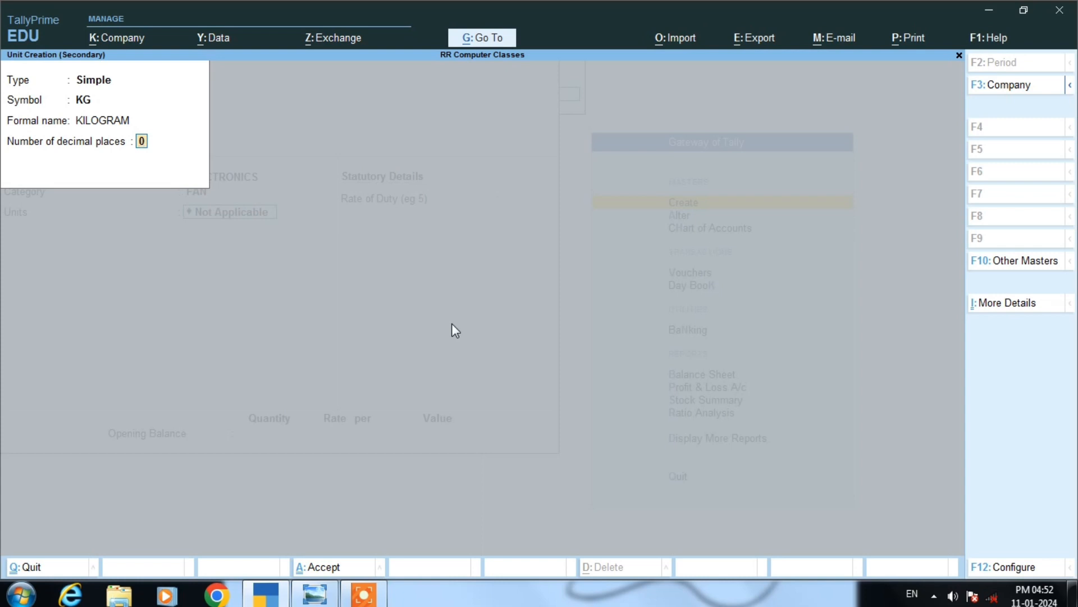
Set the unit's symbol to PCS and formal name to PIECE, keep 0 decimal places and save the unit
{"action": "key", "text": "BackSpace"}
{"action": "key", "text": "BackSpace"}
{"action": "type", "text": "PCS"}
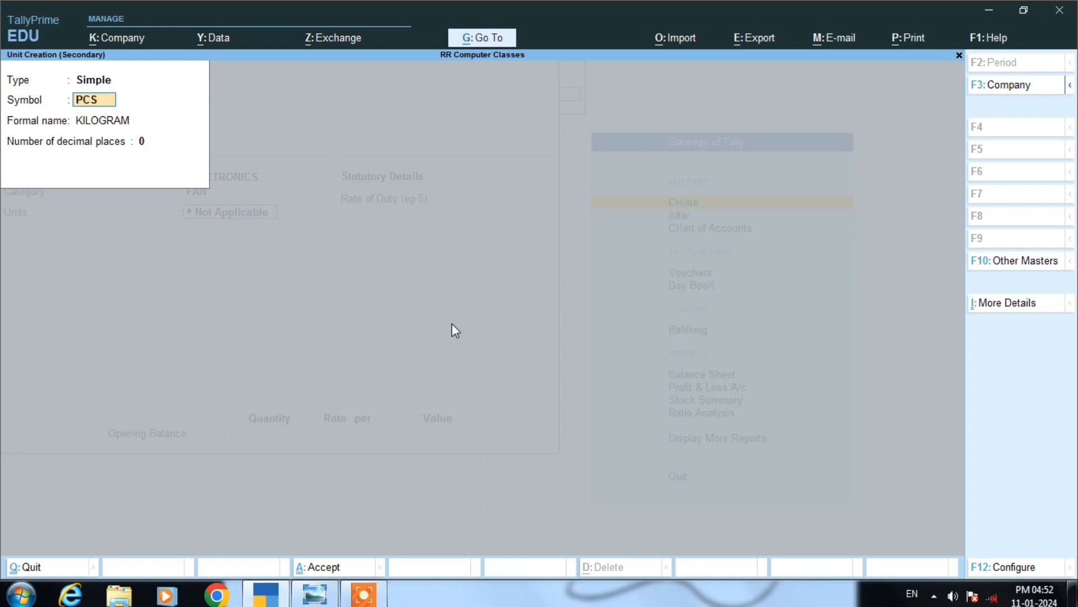
{"action": "key", "text": "Return"}
{"action": "type", "text": "PIECE"}
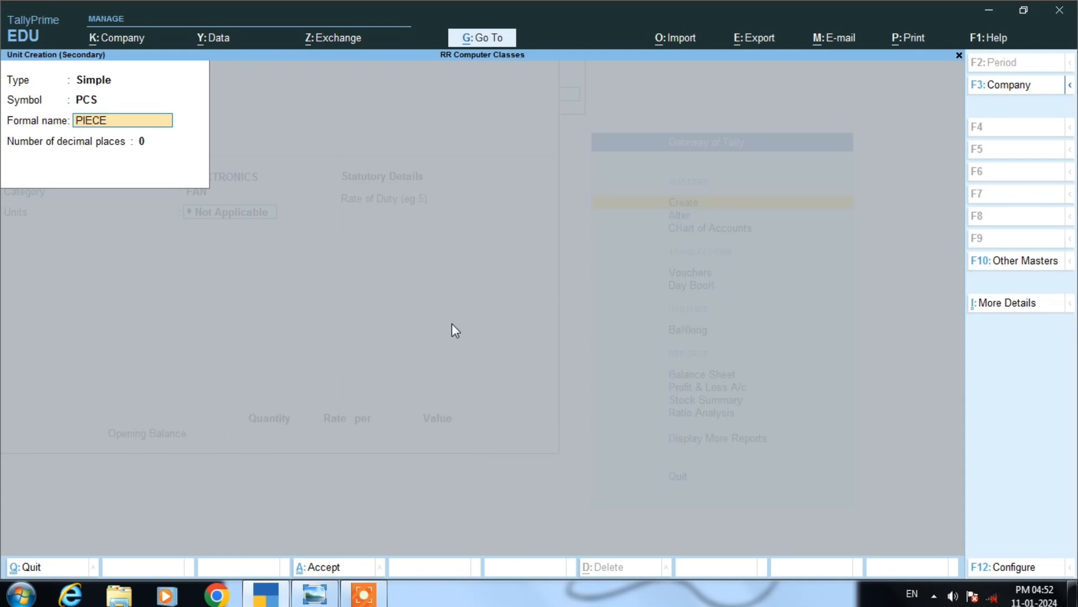
{"action": "key", "text": "Return"}
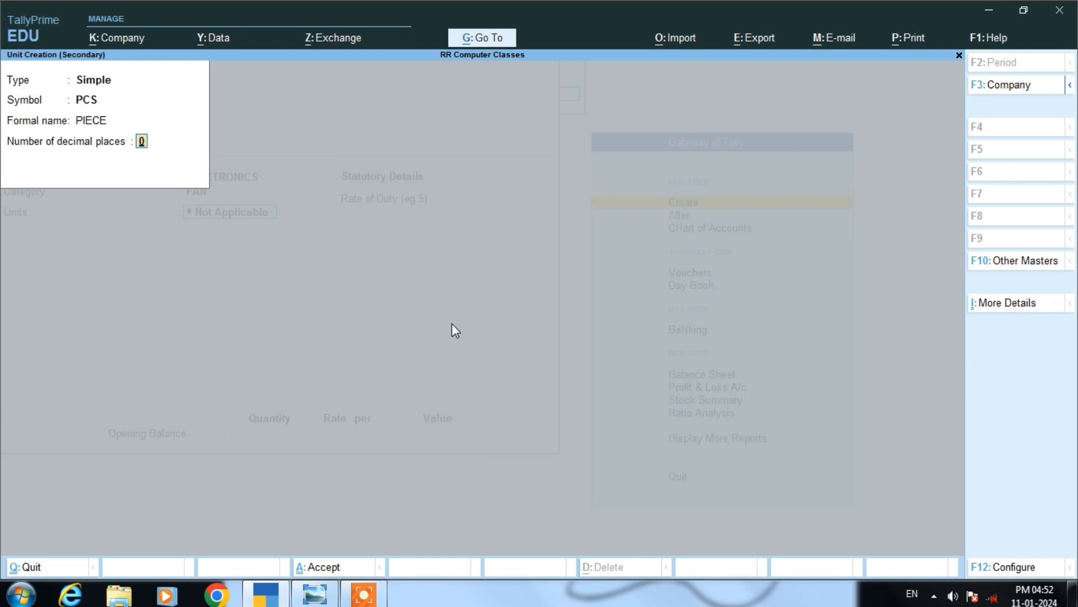
{"action": "key", "text": "Return"}
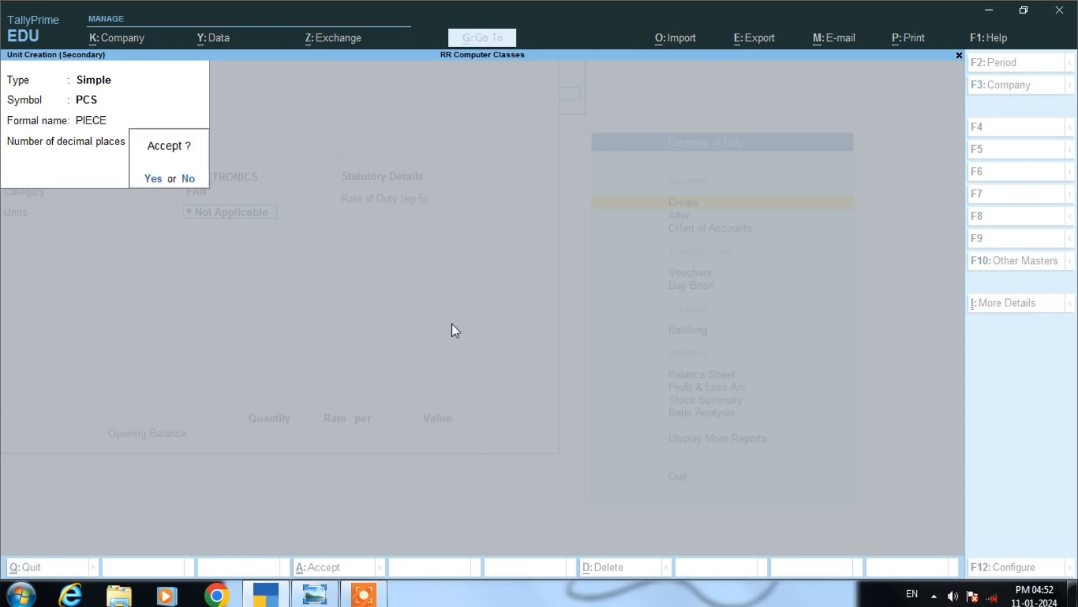
{"action": "key", "text": "Return"}
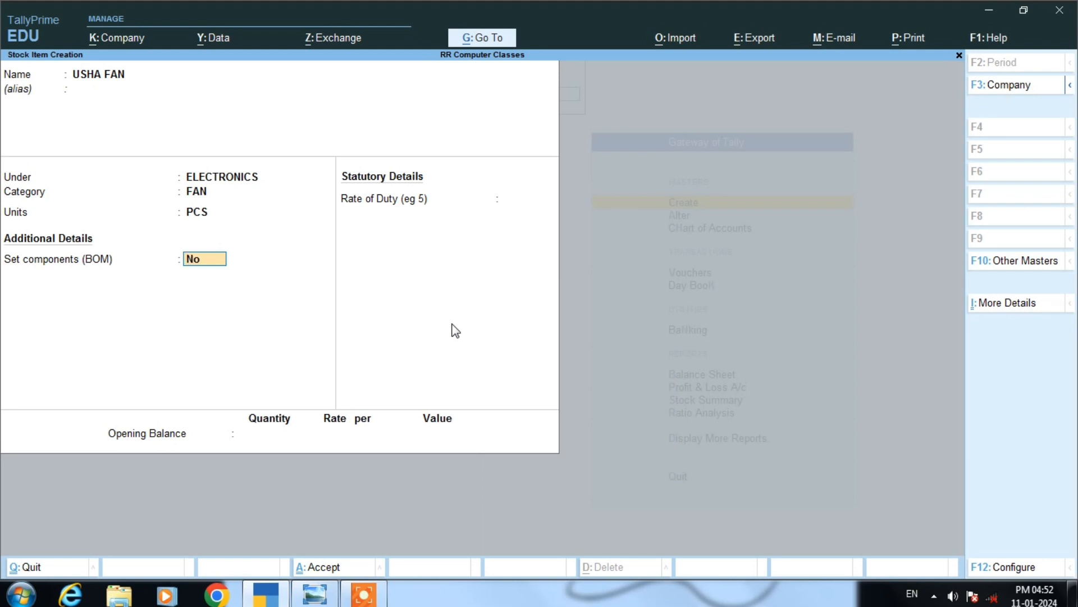
Leave components and duty rate at their defaults and enter USHA FAN's opening balance as 50 PCS at a rate of 2500
{"action": "key", "text": "Return"}
{"action": "key", "text": "Return"}
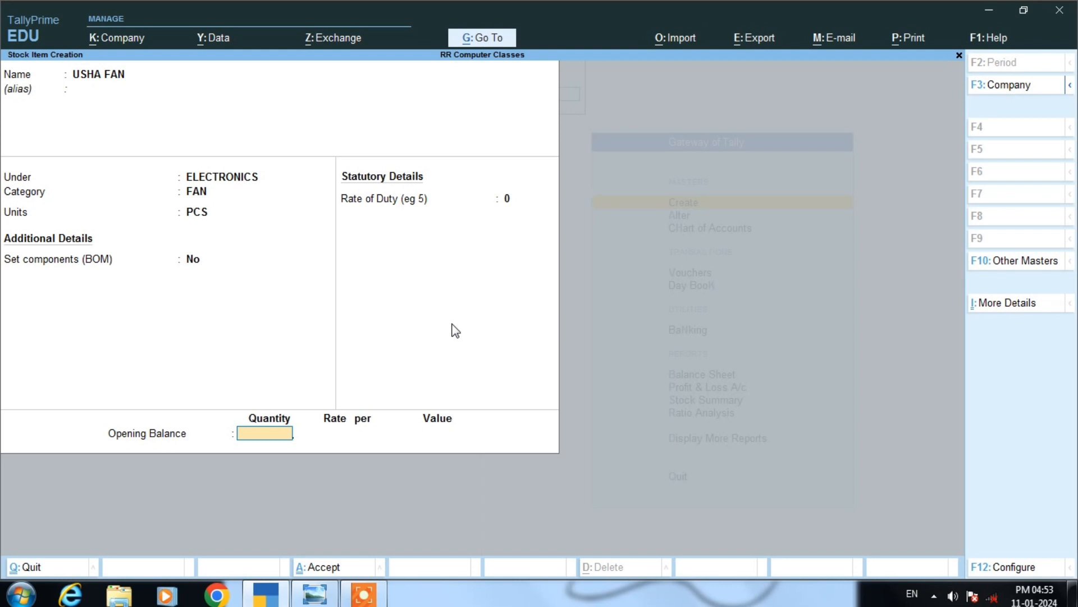
{"action": "type", "text": "50"}
{"action": "key", "text": "Return"}
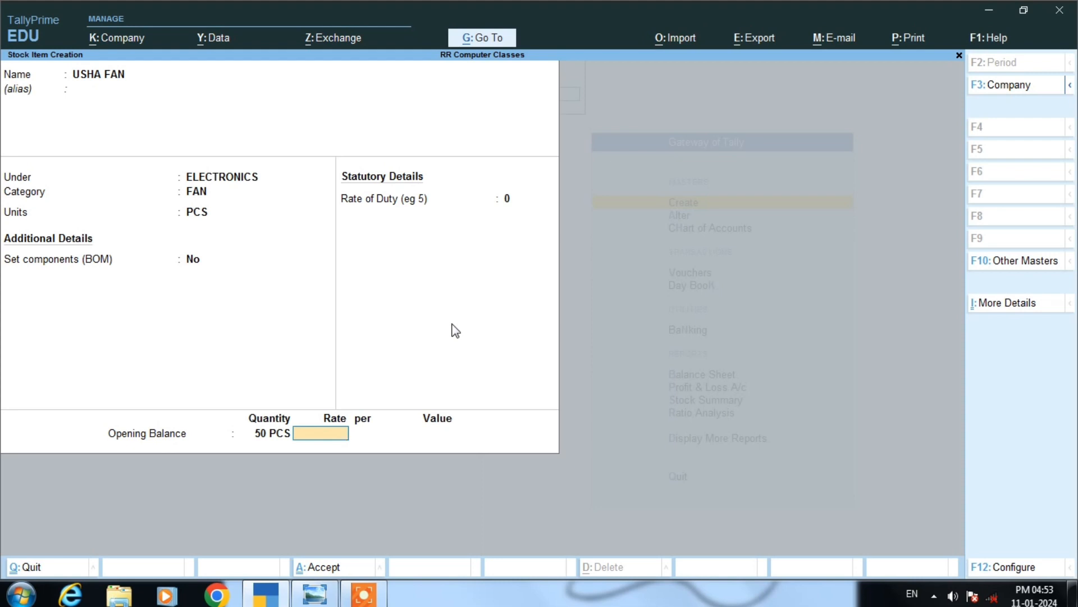
{"action": "type", "text": "2500"}
{"action": "key", "text": "Return"}
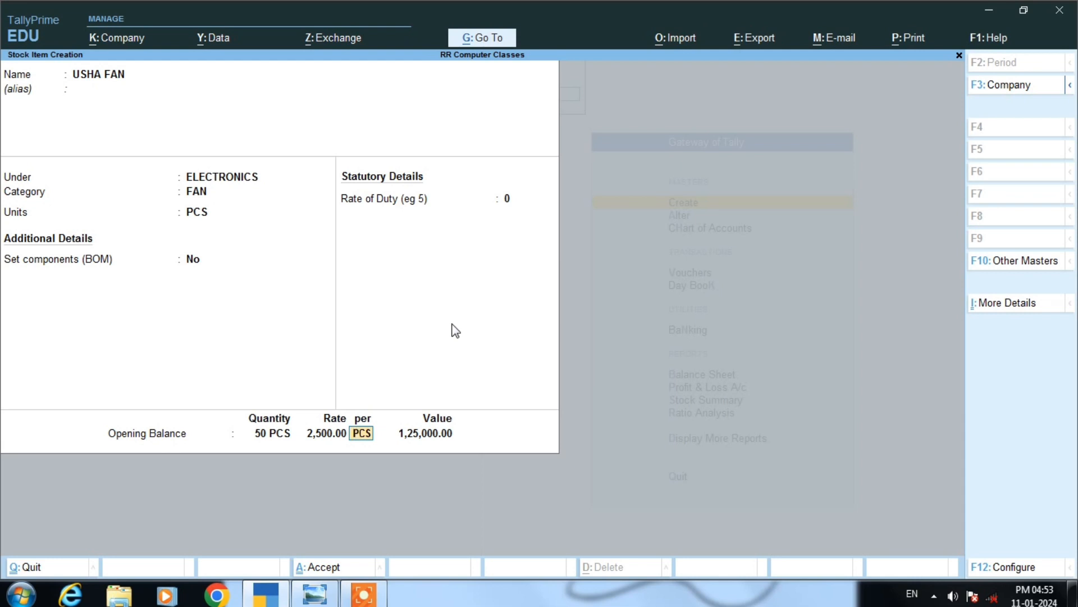
Set USHA FAN's opening balance quantity to 0 and save the stock item
{"action": "key", "text": "BackSpace"}
{"action": "key", "text": "BackSpace"}
{"action": "type", "text": "0"}
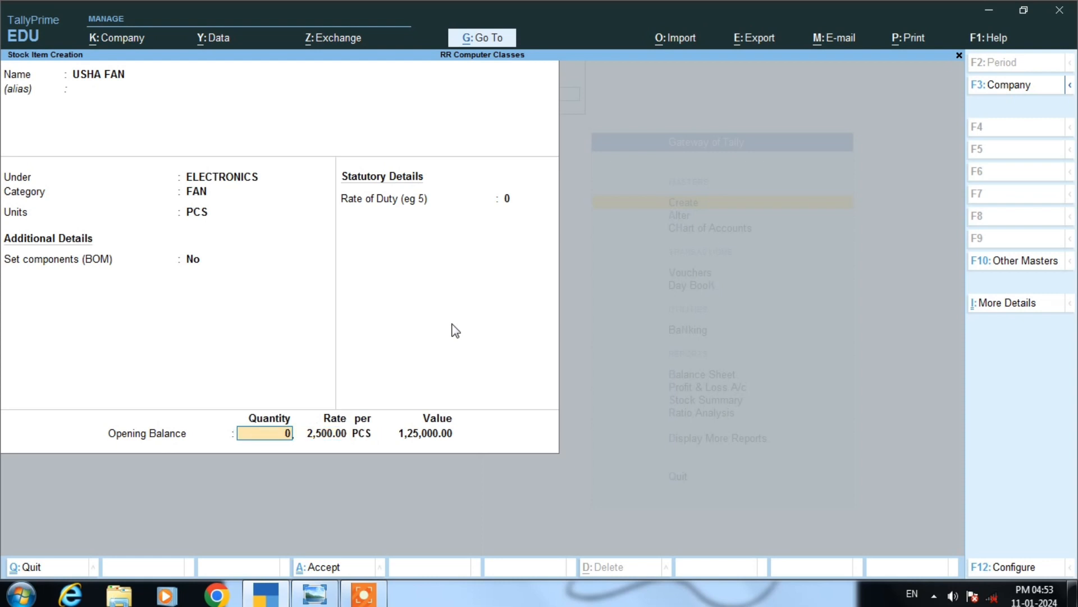
{"action": "key", "text": "Return"}
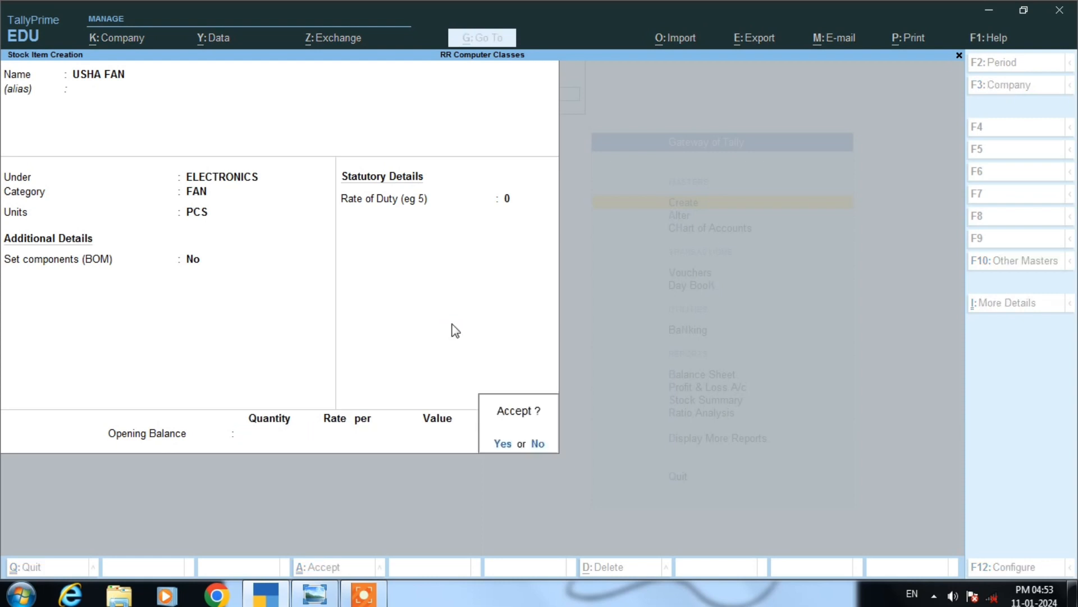
{"action": "key", "text": "Return"}
{"action": "key", "text": "Escape"}
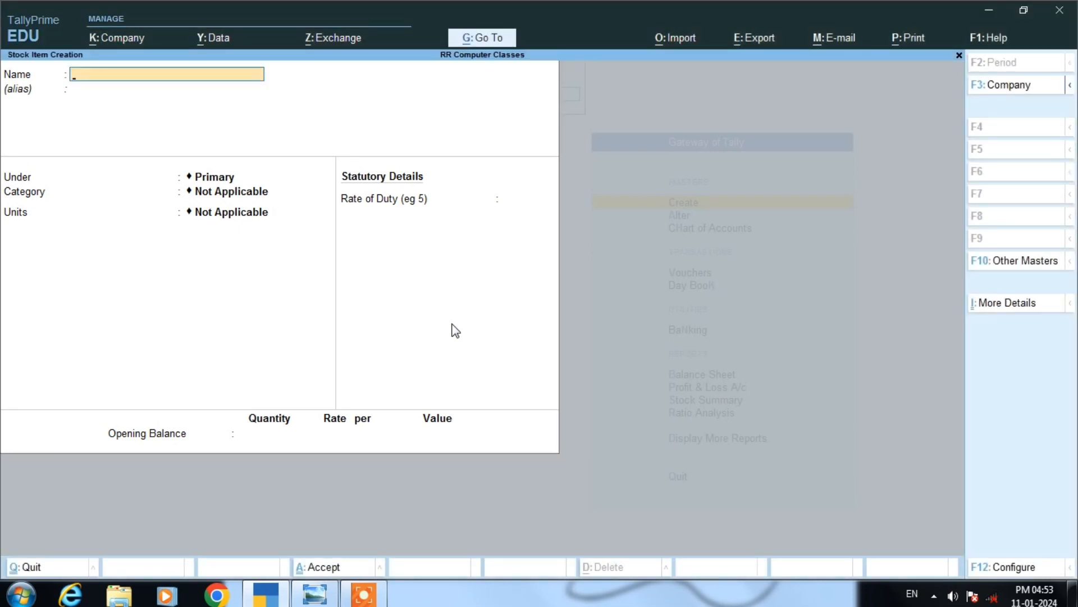
Begin the second item from the STOCK ITEMS picture, naming it KHAITAN COOLAR under the ELECTRONICS group
{"action": "key", "text": "alt+Tab"}
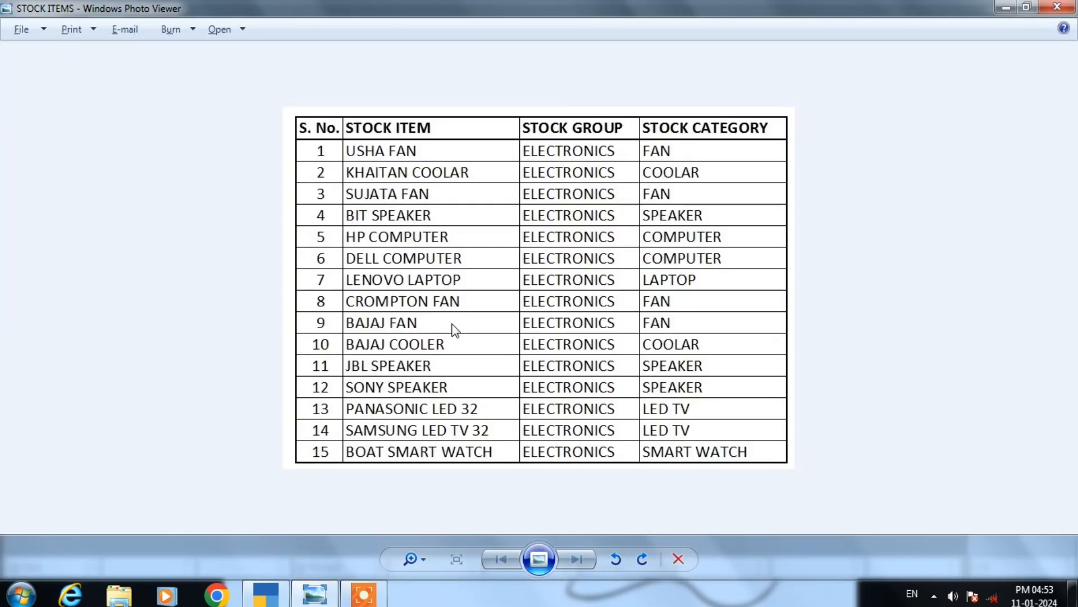
{"action": "key", "text": "alt+Tab"}
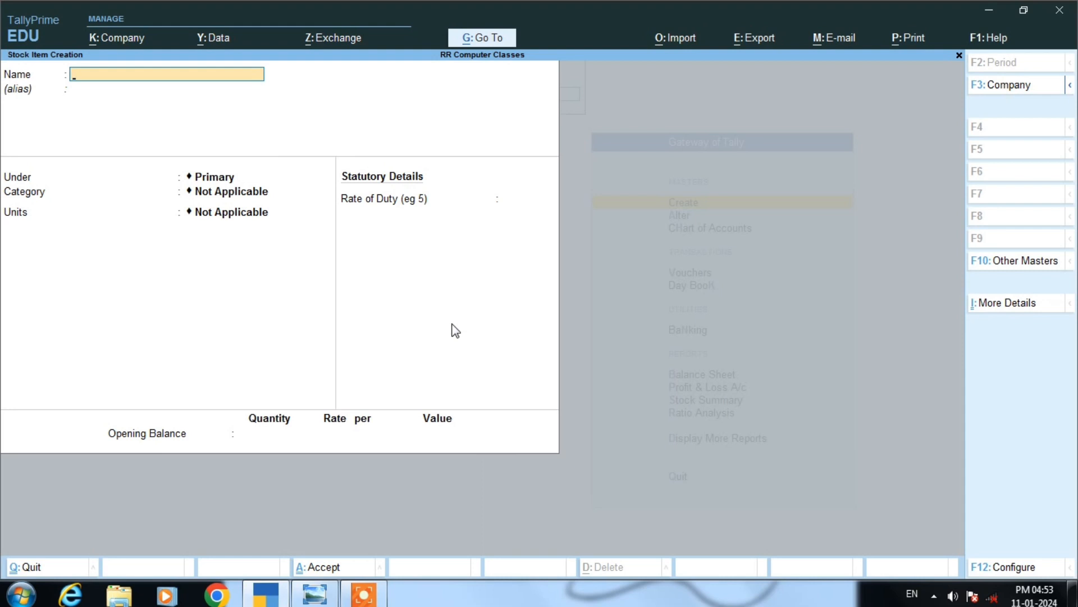
{"action": "type", "text": "KHAITAN COOLAR"}
{"action": "key", "text": "Return"}
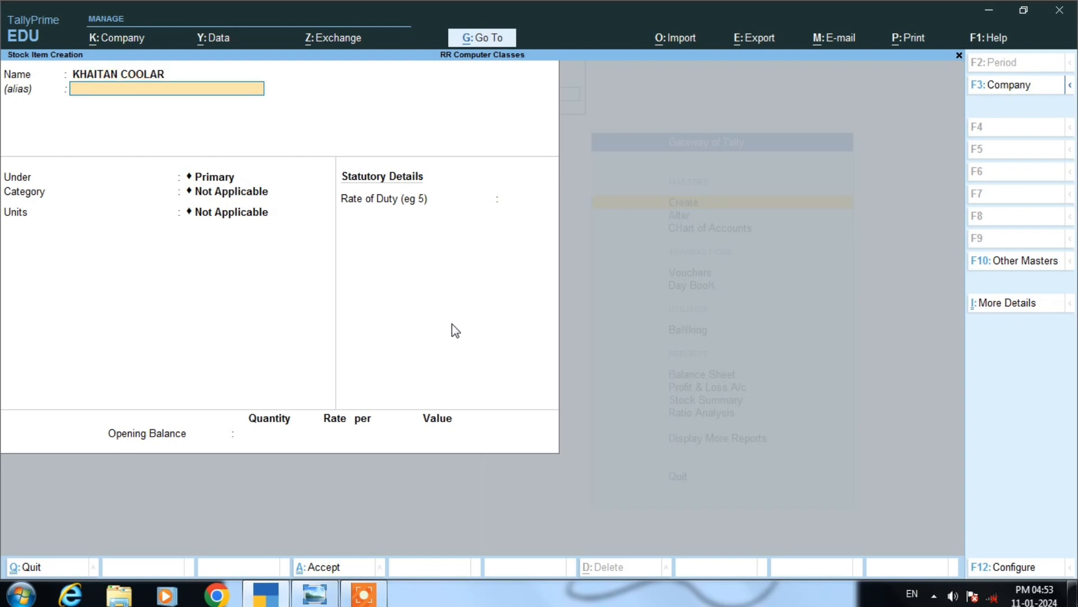
{"action": "key", "text": "Return"}
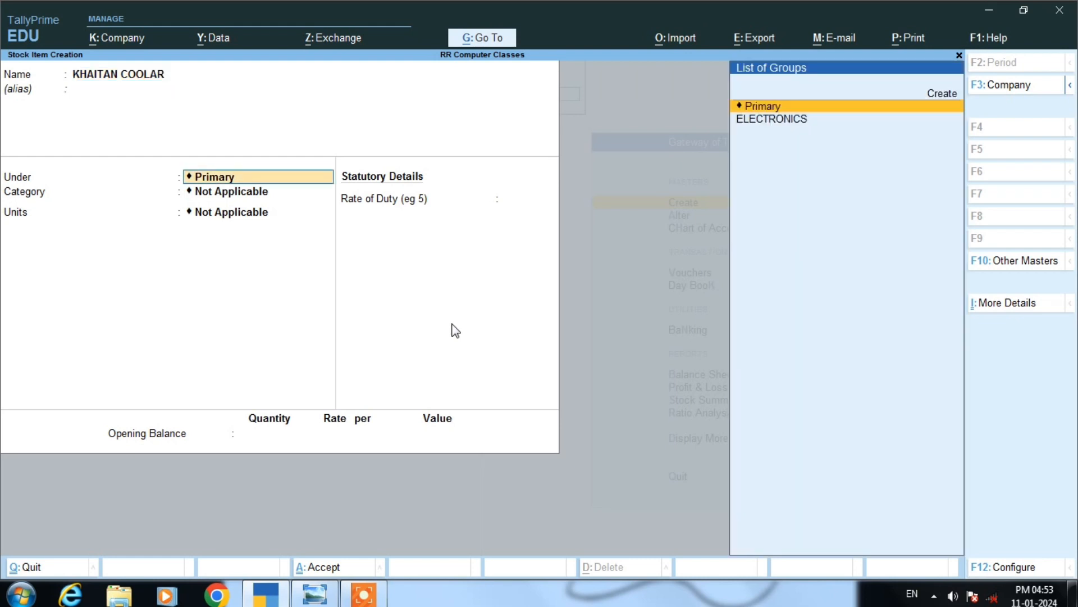
{"action": "key", "text": "Down"}
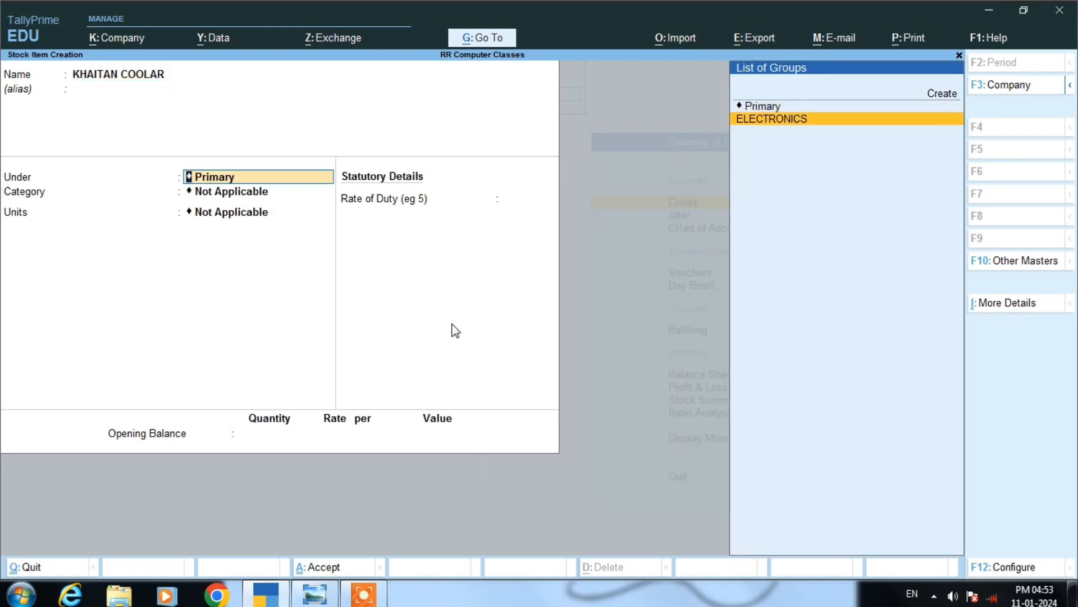
{"action": "key", "text": "Return"}
Check KHAITAN COOLAR's category in the STOCK ITEMS picture and create the stock category COOLAR under Primary for it
{"action": "key", "text": "Down"}
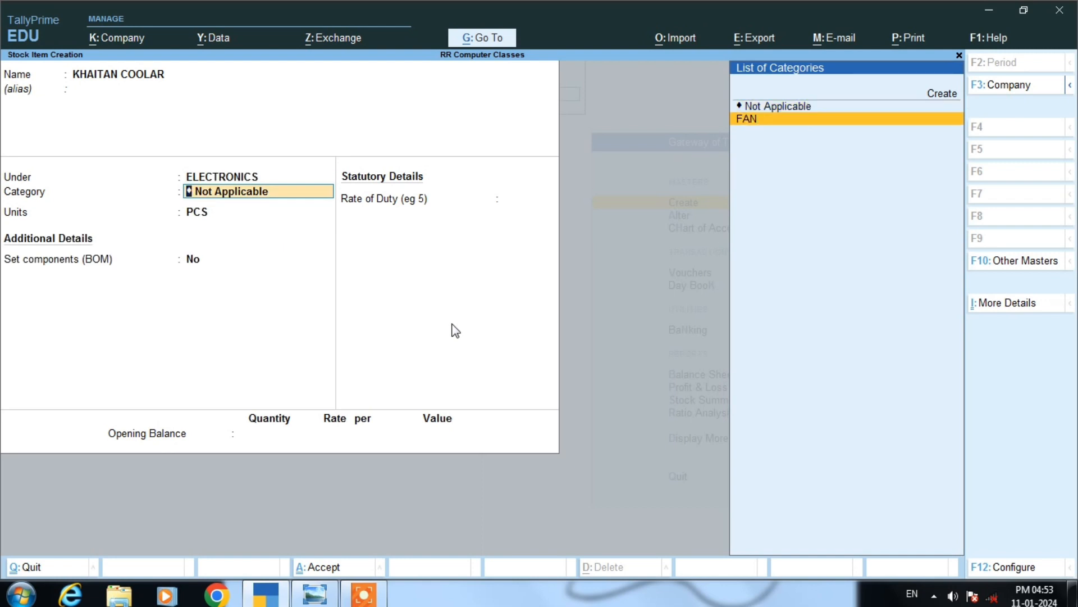
{"action": "key", "text": "Up"}
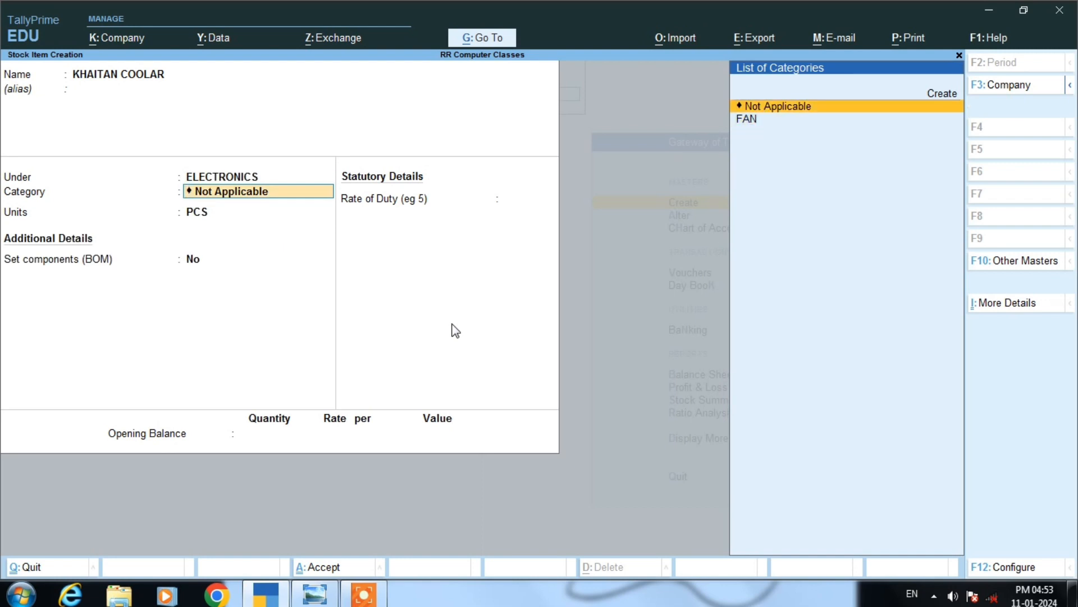
{"action": "key", "text": "alt+Tab"}
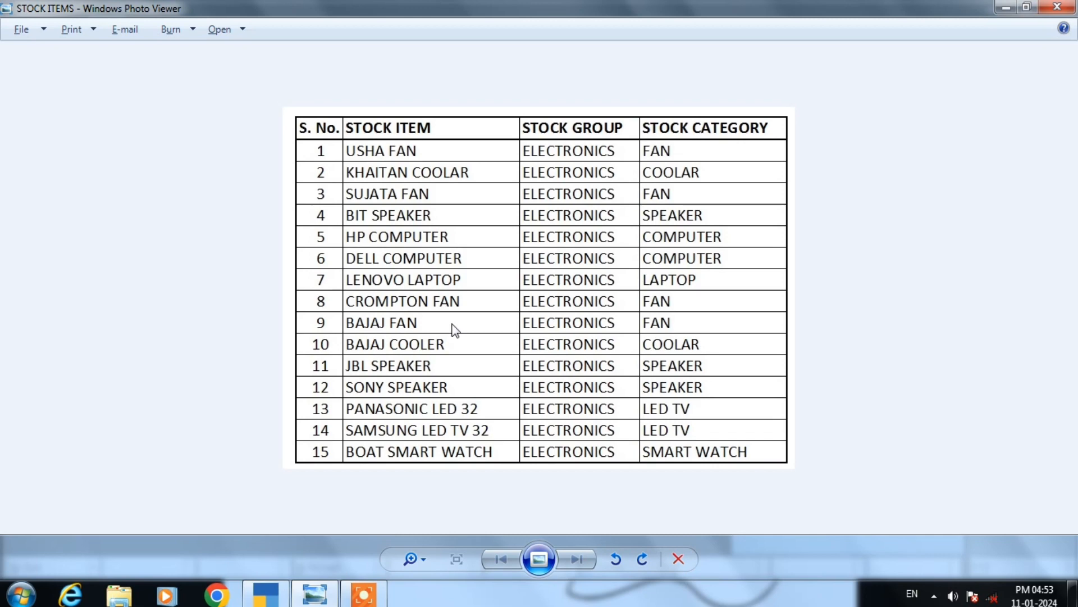
{"action": "key", "text": "alt+Tab"}
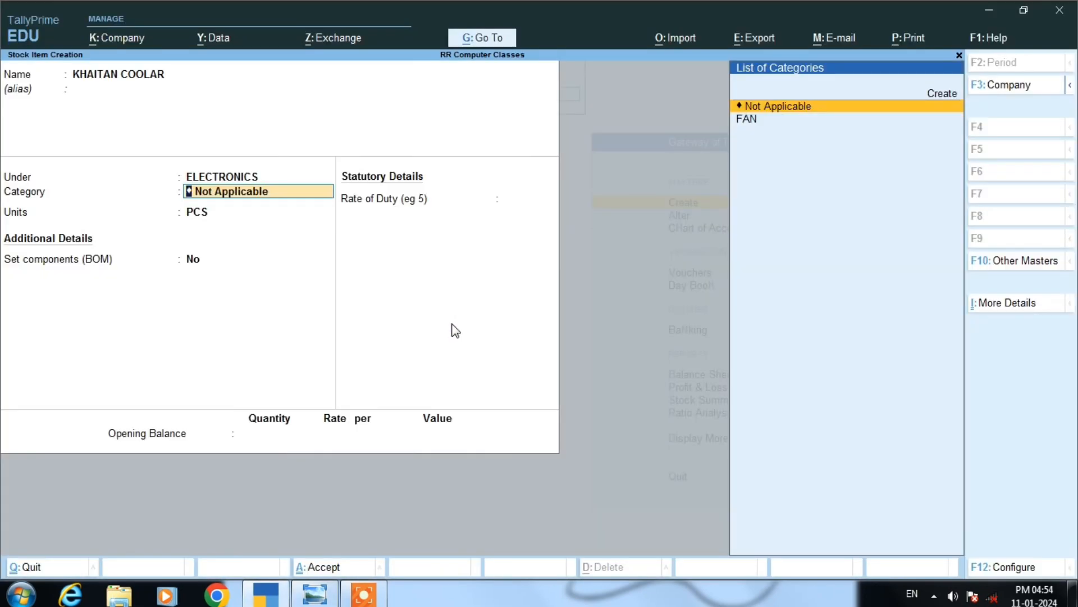
{"action": "key", "text": "Down"}
{"action": "key", "text": "Up"}
{"action": "key", "text": "Up"}
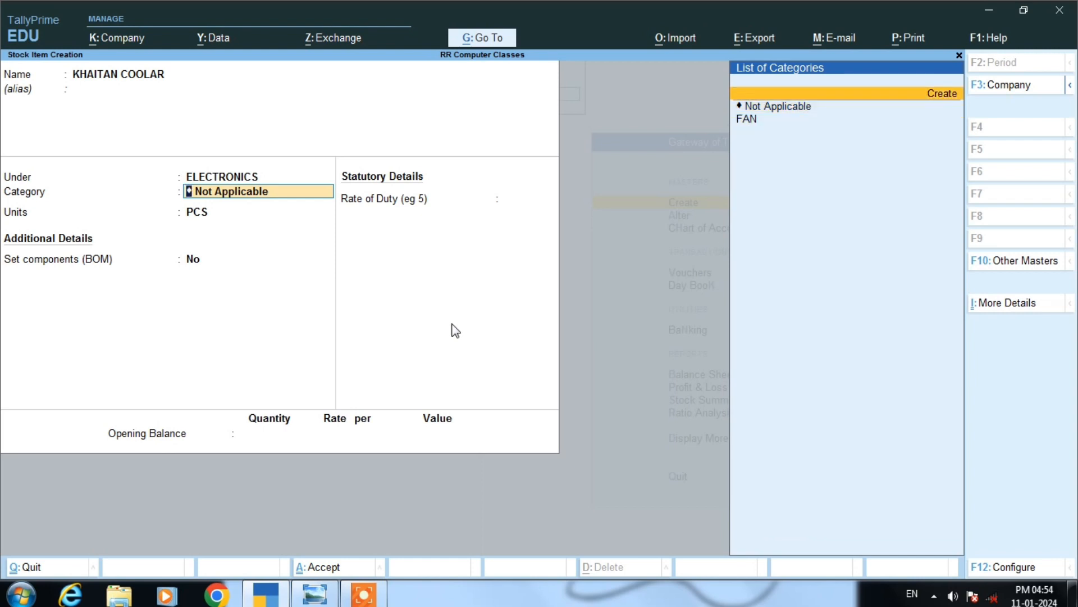
{"action": "key", "text": "Return"}
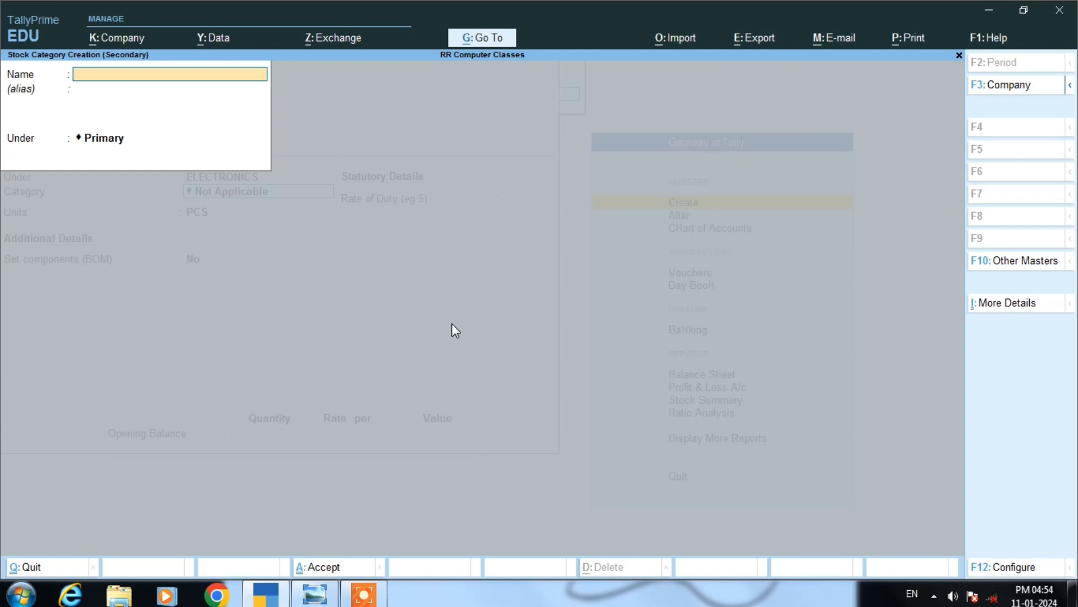
{"action": "type", "text": "COOLAR"}
{"action": "key", "text": "Return"}
{"action": "key", "text": "Return"}
{"action": "key", "text": "Return"}
{"action": "key", "text": "Return"}
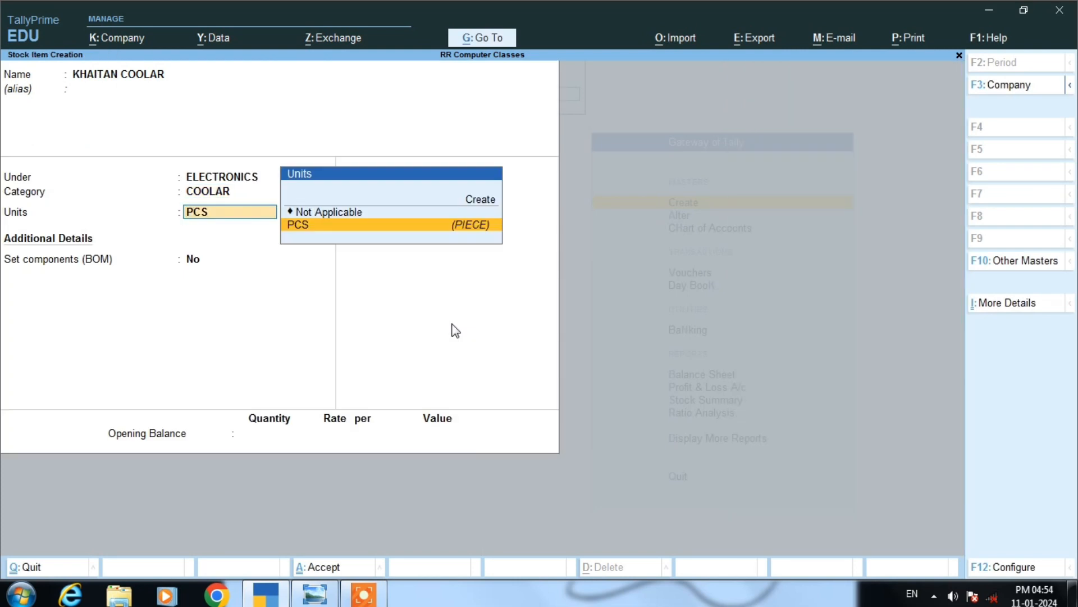
Keep PCS as the unit and save the KHAITAN COOLAR stock item without an opening balance
{"action": "key", "text": "Return"}
{"action": "key", "text": "Return"}
{"action": "key", "text": "Return"}
{"action": "key", "text": "Return"}
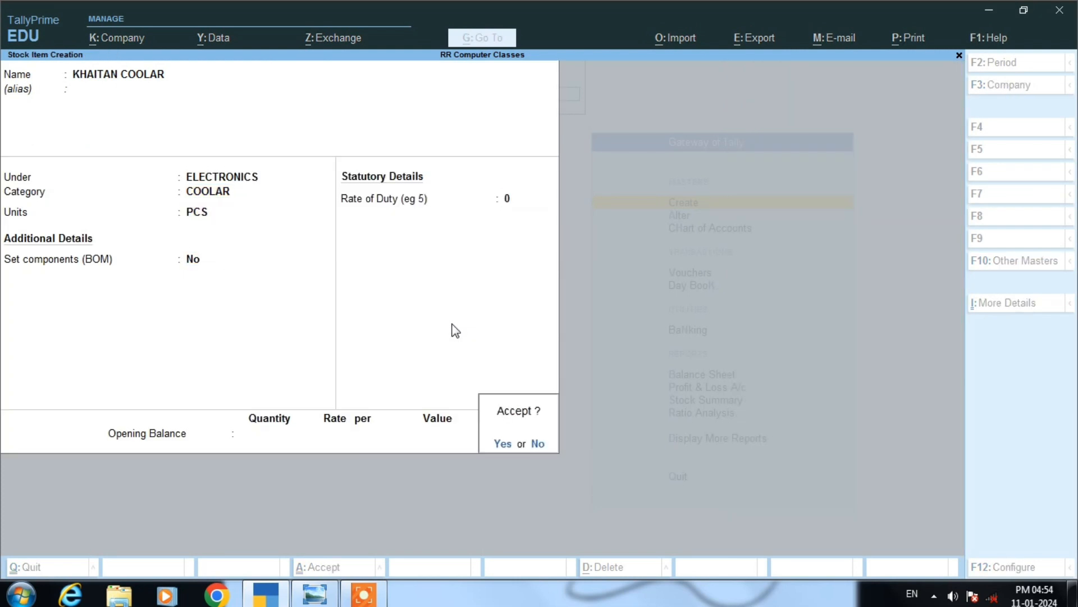
{"action": "key", "text": "Return"}
Enter the third item from the STOCK ITEMS picture as SUJATA FAN, under ELECTRONICS and in the category FAN
{"action": "key", "text": "alt+Tab"}
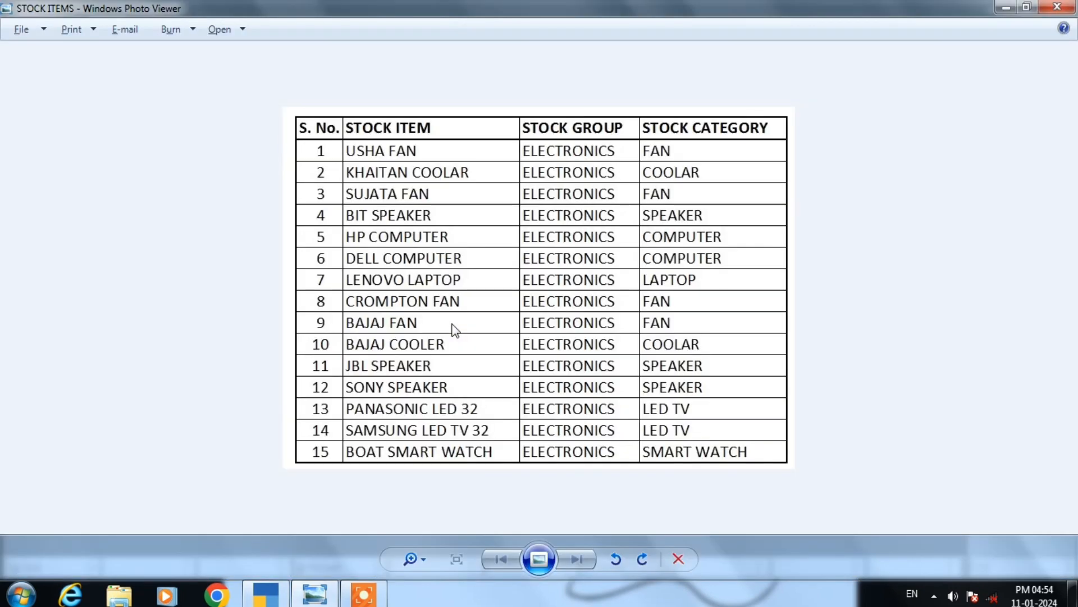
{"action": "key", "text": "alt+Tab"}
{"action": "type", "text": "SUJ"}
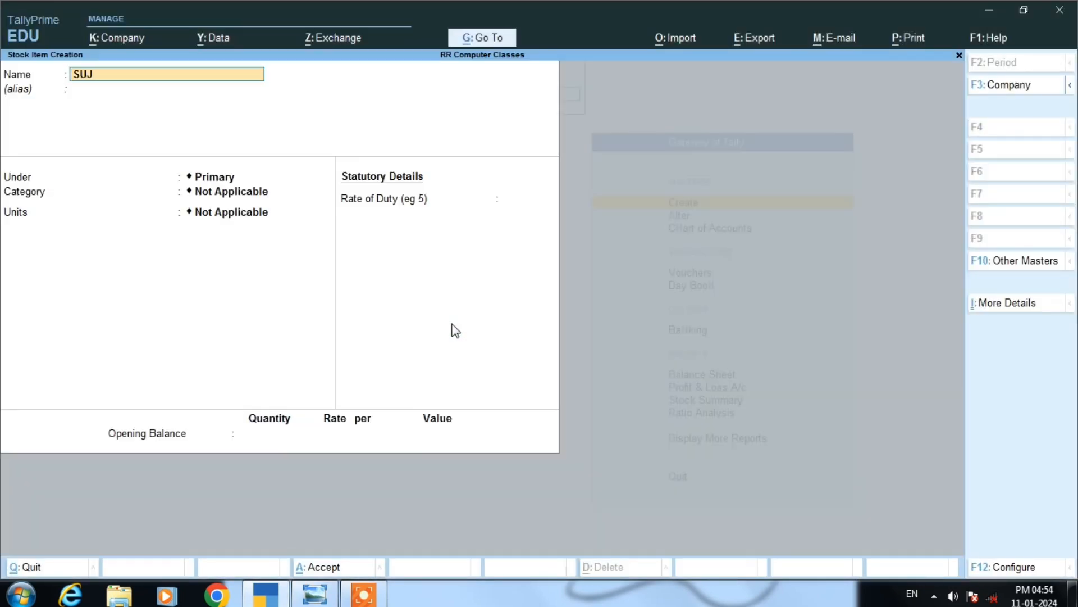
{"action": "type", "text": "ATA FAN"}
{"action": "key", "text": "Return"}
{"action": "key", "text": "Return"}
{"action": "key", "text": "Down"}
{"action": "key", "text": "Return"}
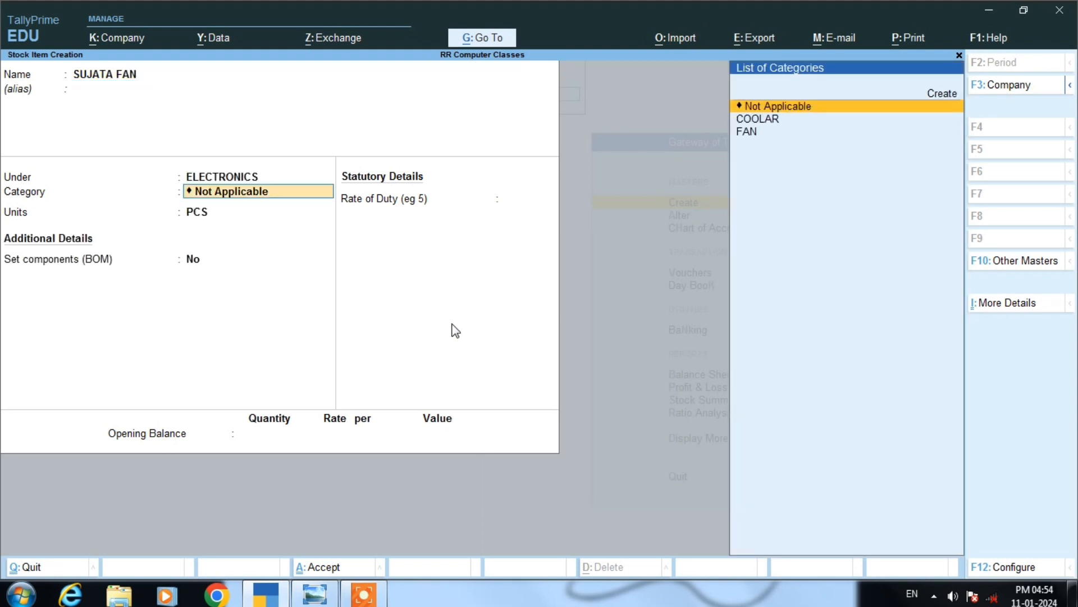
{"action": "key", "text": "Down"}
{"action": "key", "text": "Down"}
{"action": "key", "text": "Return"}
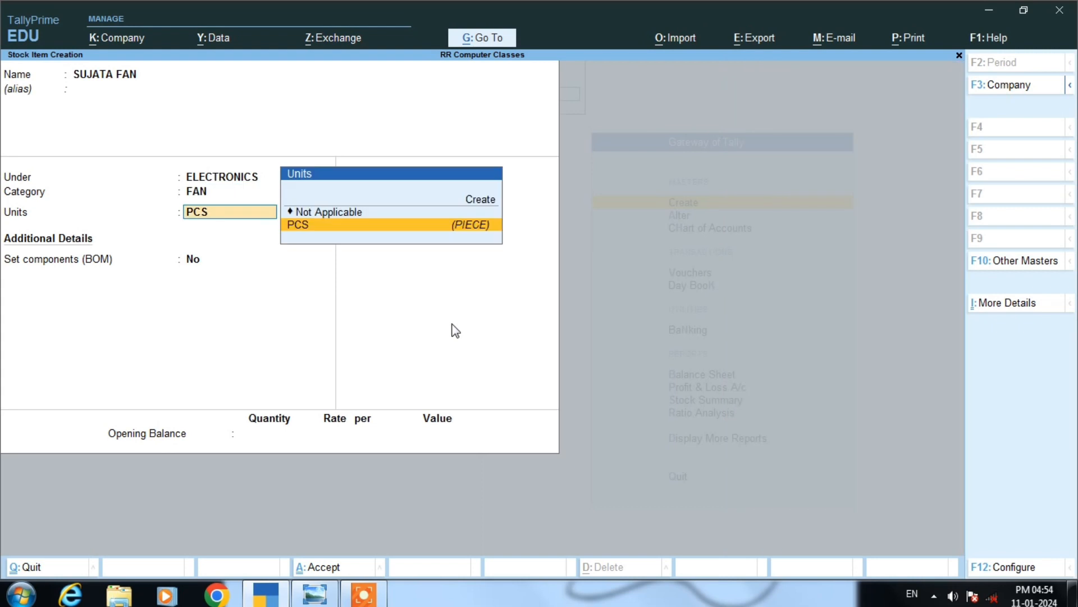
Keep PCS as the unit, save the SUJATA FAN stock item without an opening balance, and return to the Gateway of Tally
{"action": "key", "text": "Return"}
{"action": "key", "text": "Return"}
{"action": "key", "text": "Return"}
{"action": "key", "text": "Return"}
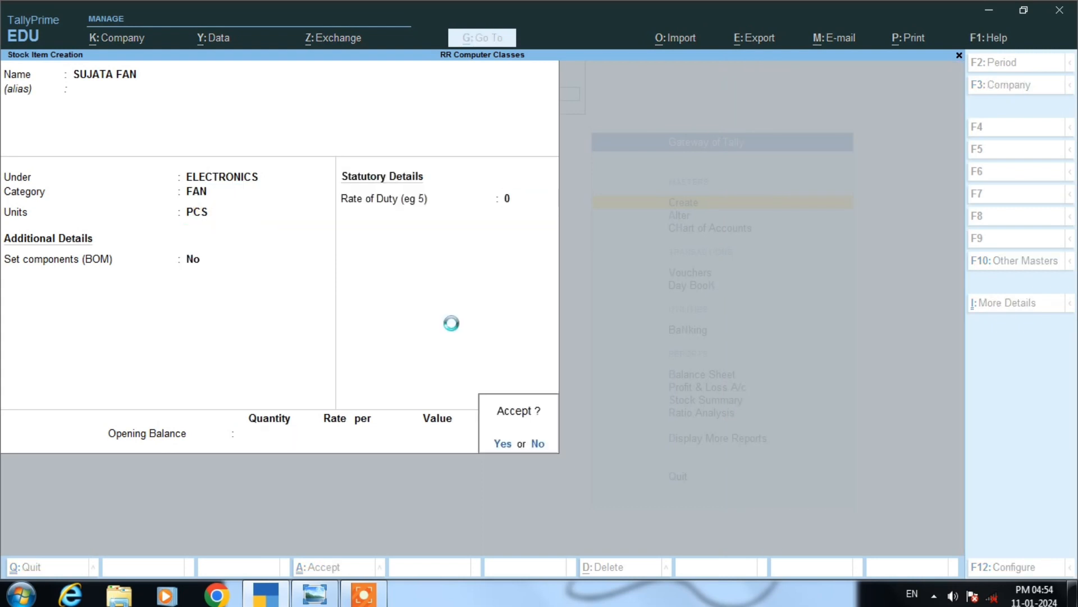
{"action": "key", "text": "Return"}
{"action": "key", "text": "alt+Tab"}
{"action": "key", "text": "alt+Tab"}
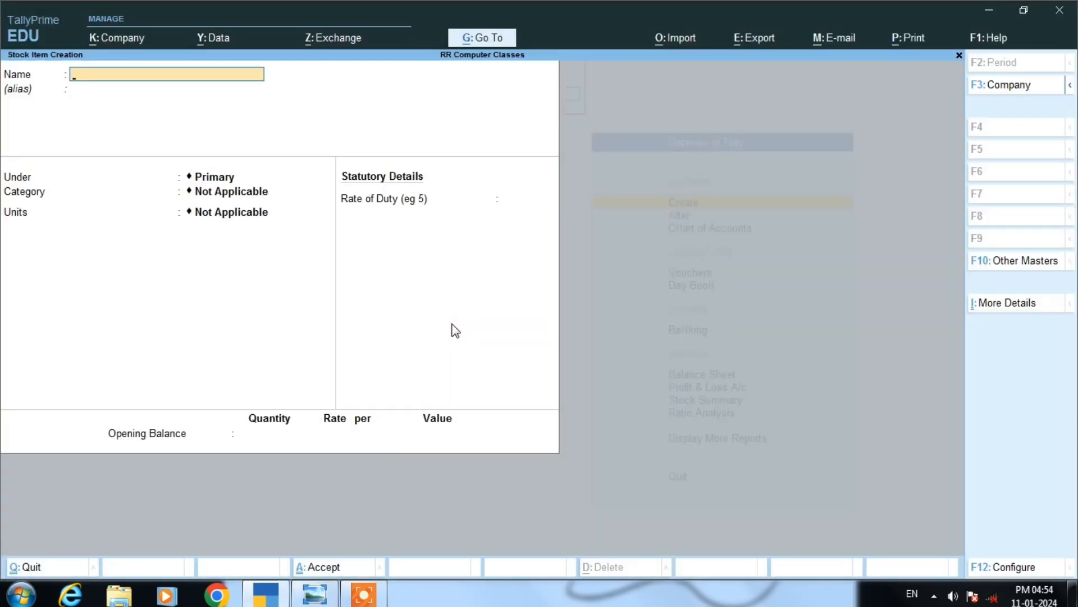
{"action": "key", "text": "alt+Tab"}
{"action": "key", "text": "alt+Tab"}
{"action": "key", "text": "Escape"}
{"action": "key", "text": "Escape"}
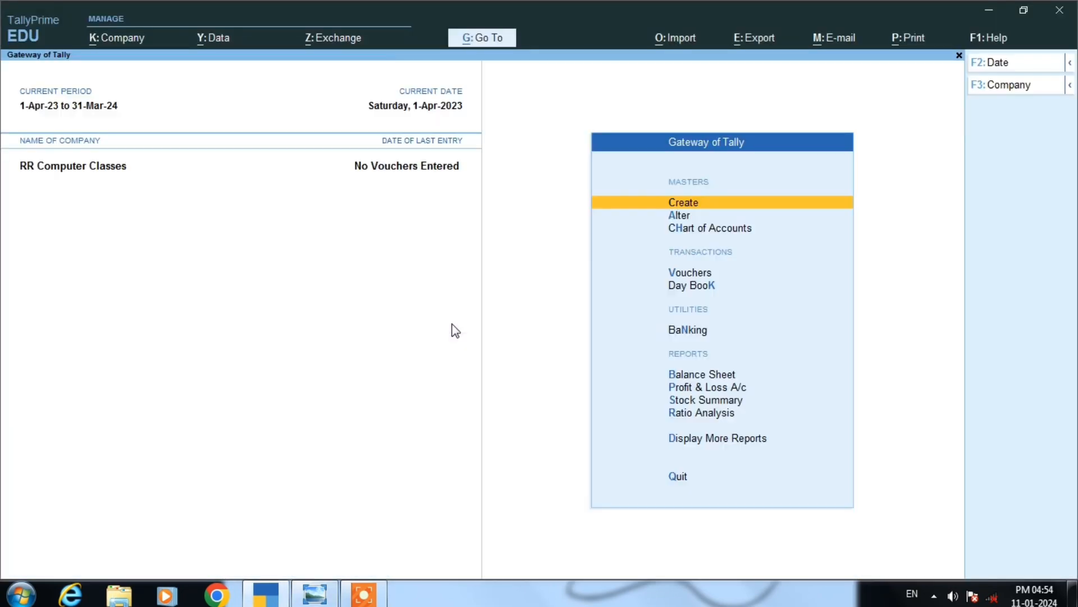
{"action": "key", "text": "Down"}
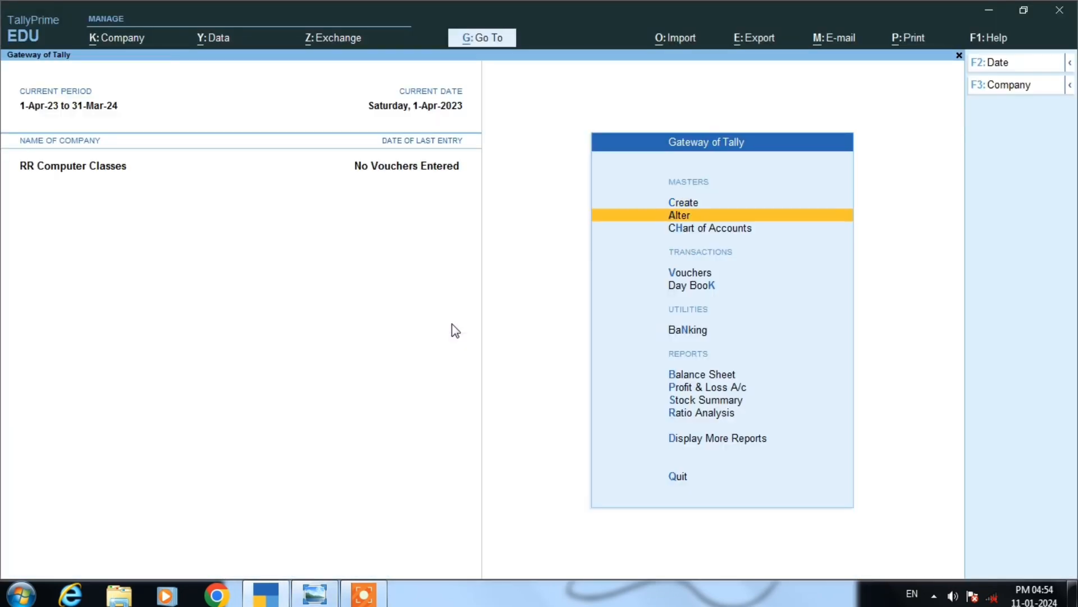
{"action": "key", "text": "Return"}
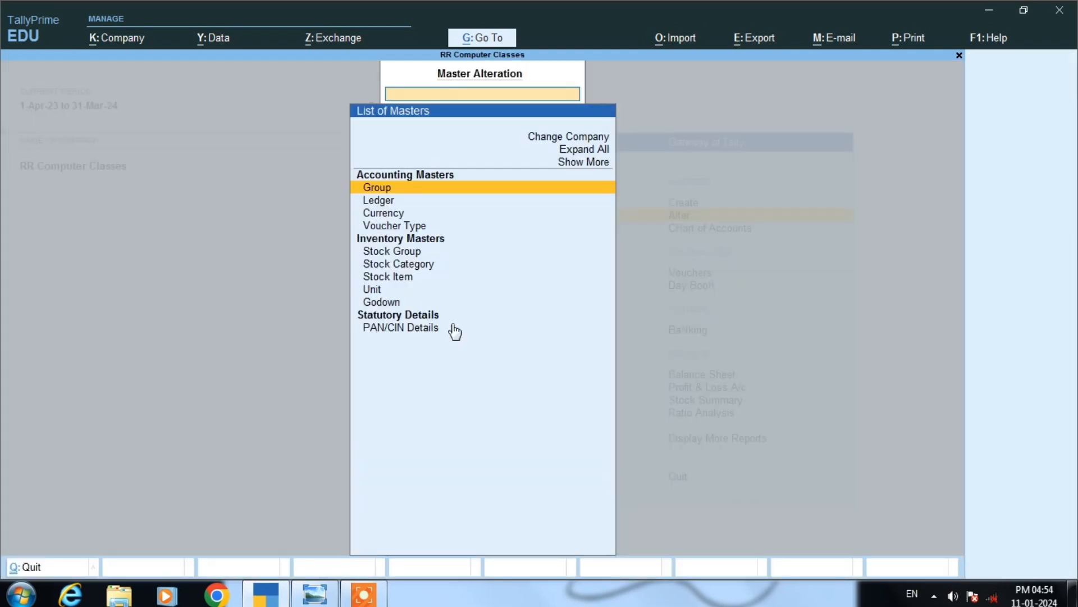
{"action": "key", "text": "Down"}
{"action": "key", "text": "Down"}
{"action": "key", "text": "Down"}
{"action": "key", "text": "Down"}
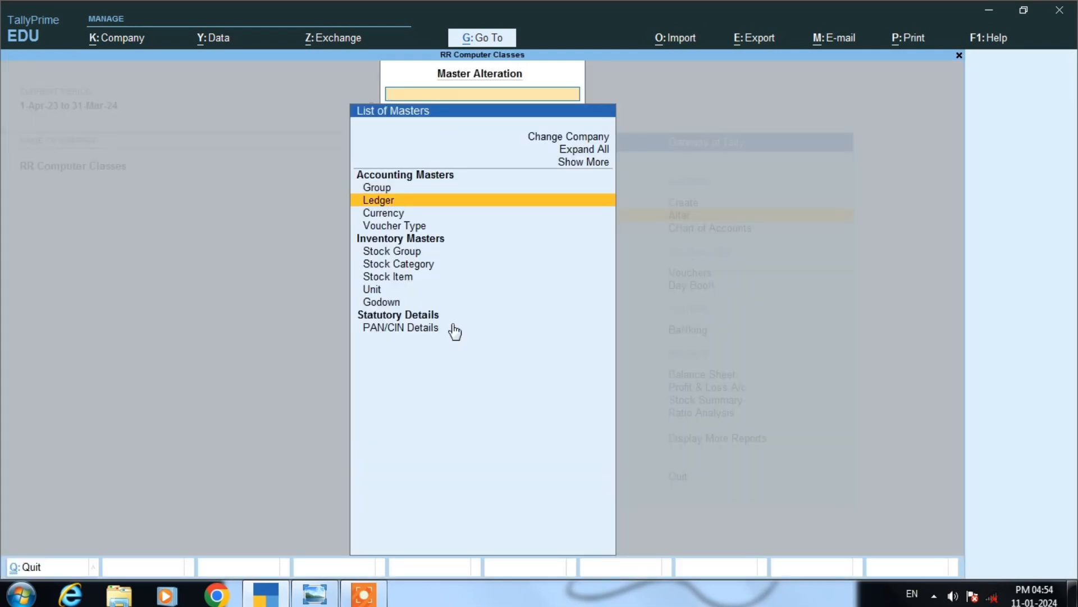
{"action": "key", "text": "Up"}
{"action": "key", "text": "Up"}
{"action": "key", "text": "Up"}
{"action": "key", "text": "Up"}
{"action": "key", "text": "Up"}
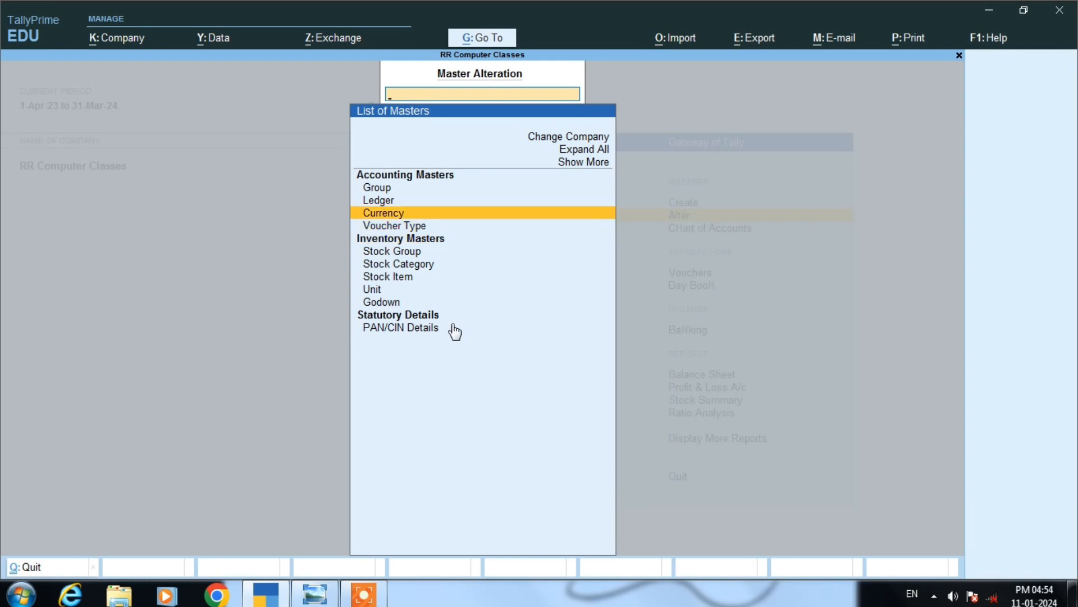
{"action": "key", "text": "Escape"}
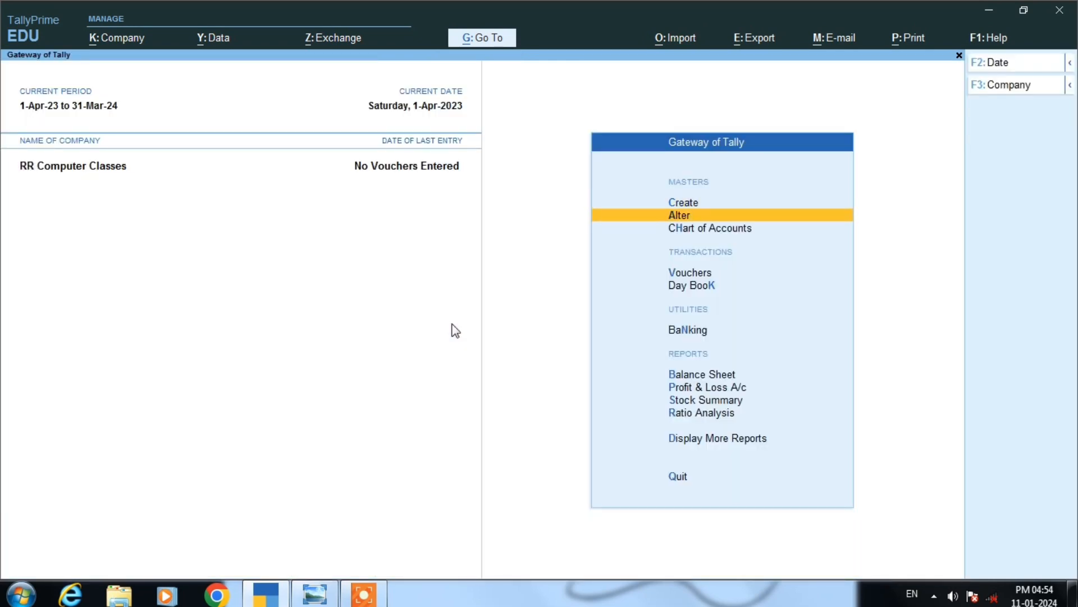
{"action": "key", "text": "Down"}
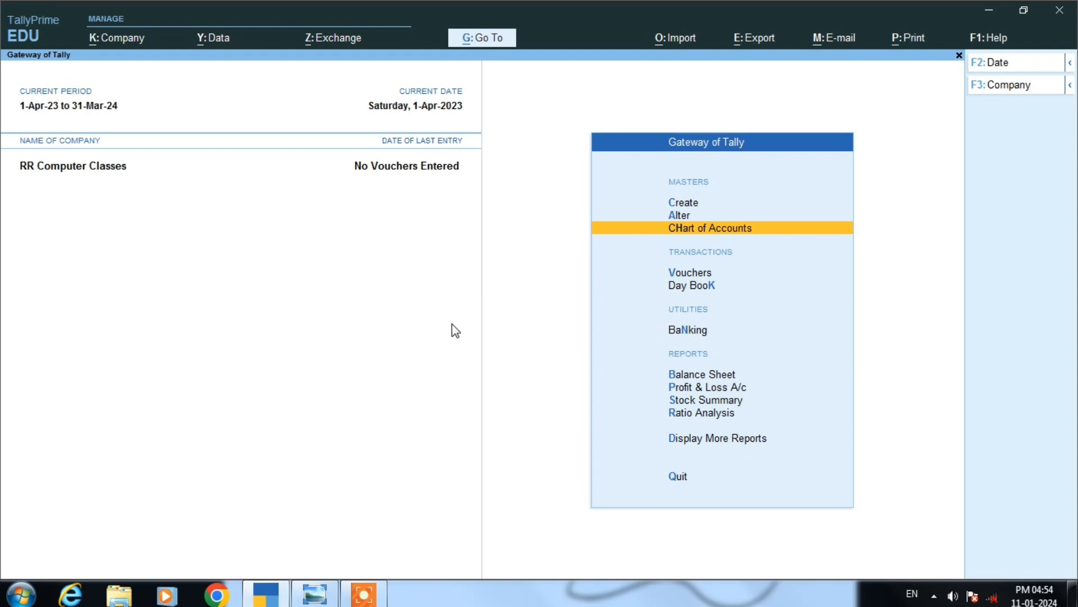
{"action": "key", "text": "Up"}
{"action": "key", "text": "Down"}
{"action": "key", "text": "Up"}
{"action": "key", "text": "Up"}
{"action": "key", "text": "Down"}
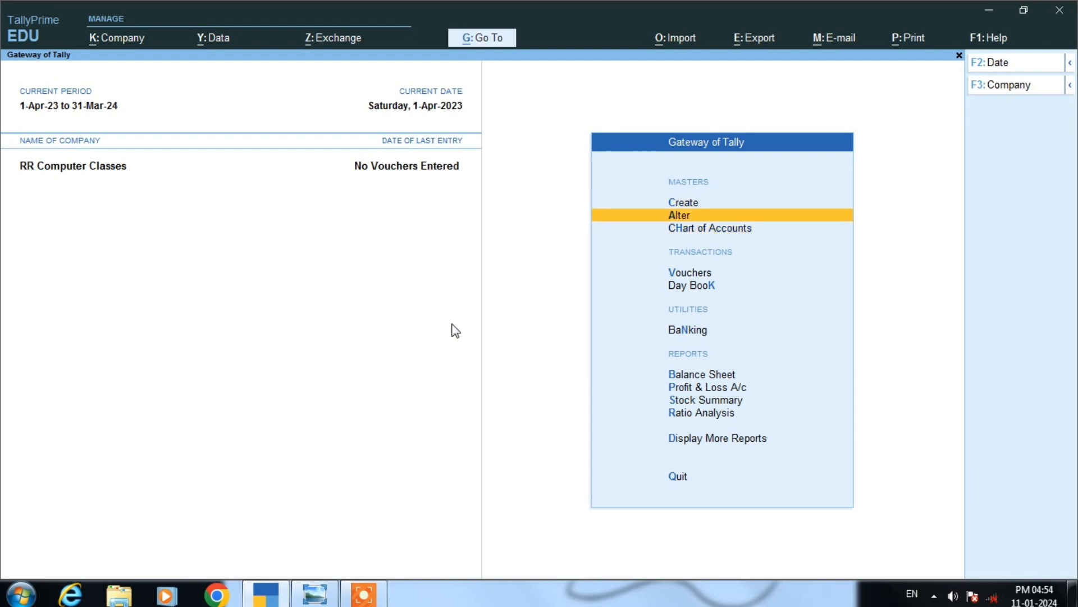
Look through the list of existing stock items under master alteration and go back to the list of masters
{"action": "key", "text": "Return"}
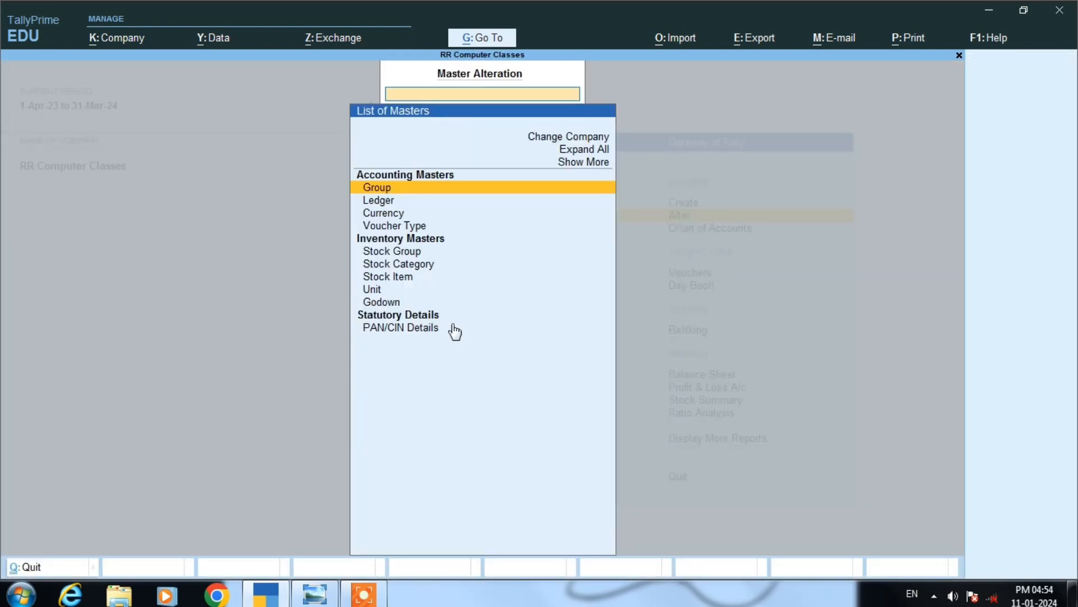
{"action": "key", "text": "Down"}
{"action": "key", "text": "Down"}
{"action": "key", "text": "Down"}
{"action": "key", "text": "Down"}
{"action": "key", "text": "Down"}
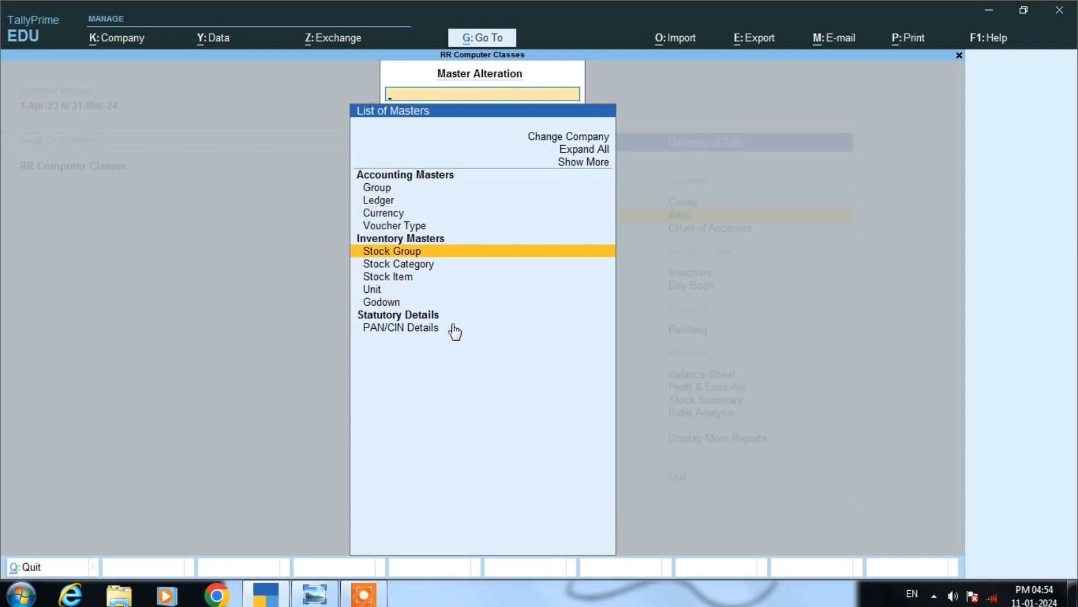
{"action": "key", "text": "Down"}
{"action": "key", "text": "Down"}
{"action": "key", "text": "Return"}
{"action": "key", "text": "Down"}
{"action": "key", "text": "Down"}
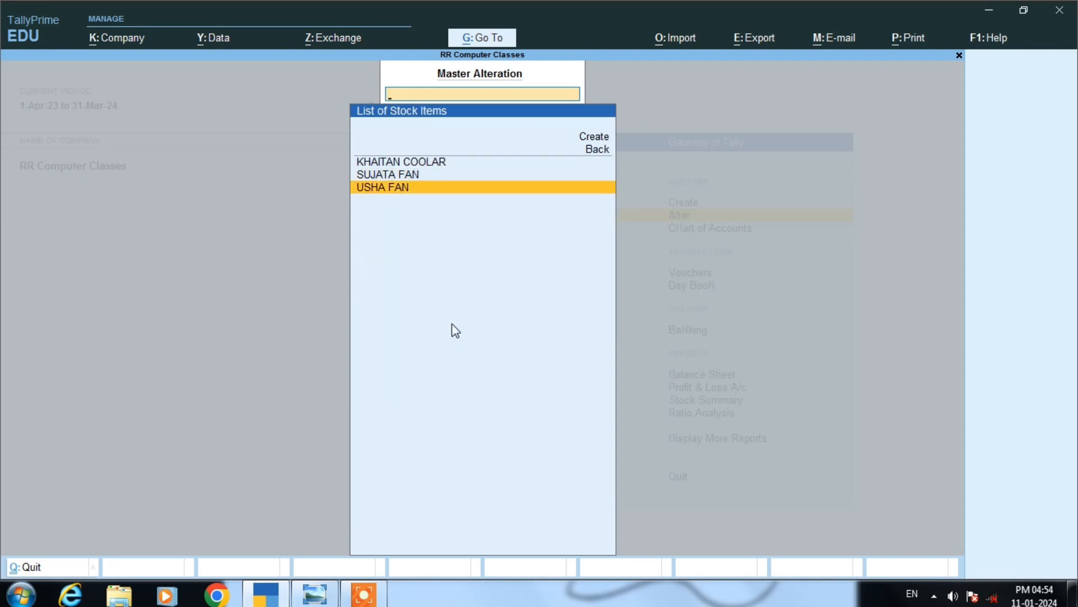
{"action": "key", "text": "Up"}
{"action": "key", "text": "Up"}
{"action": "key", "text": "Down"}
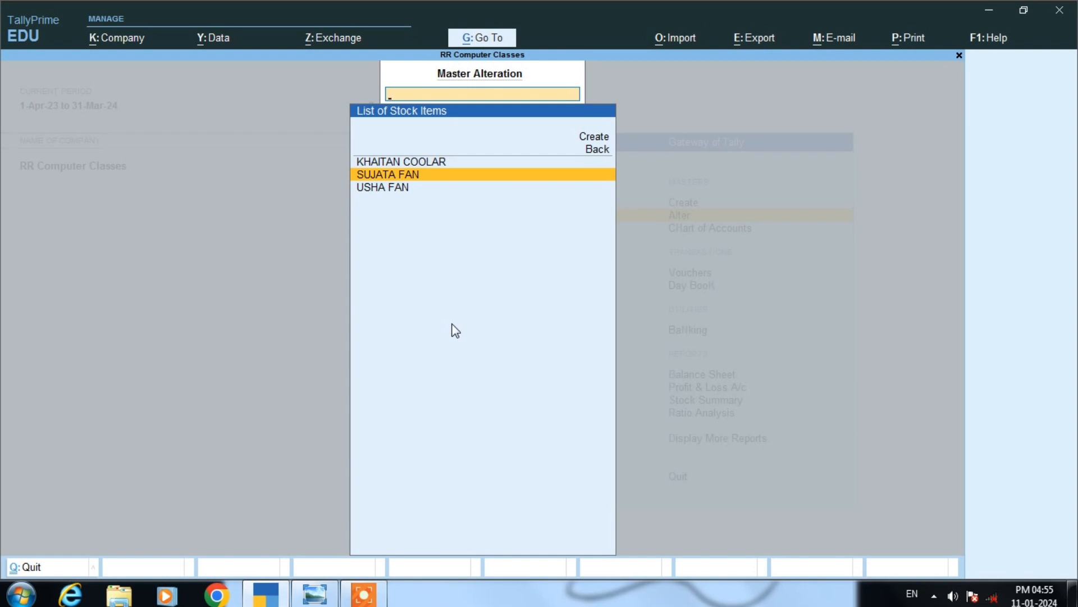
{"action": "key", "text": "Down"}
{"action": "key", "text": "Up"}
{"action": "key", "text": "Up"}
{"action": "key", "text": "Escape"}
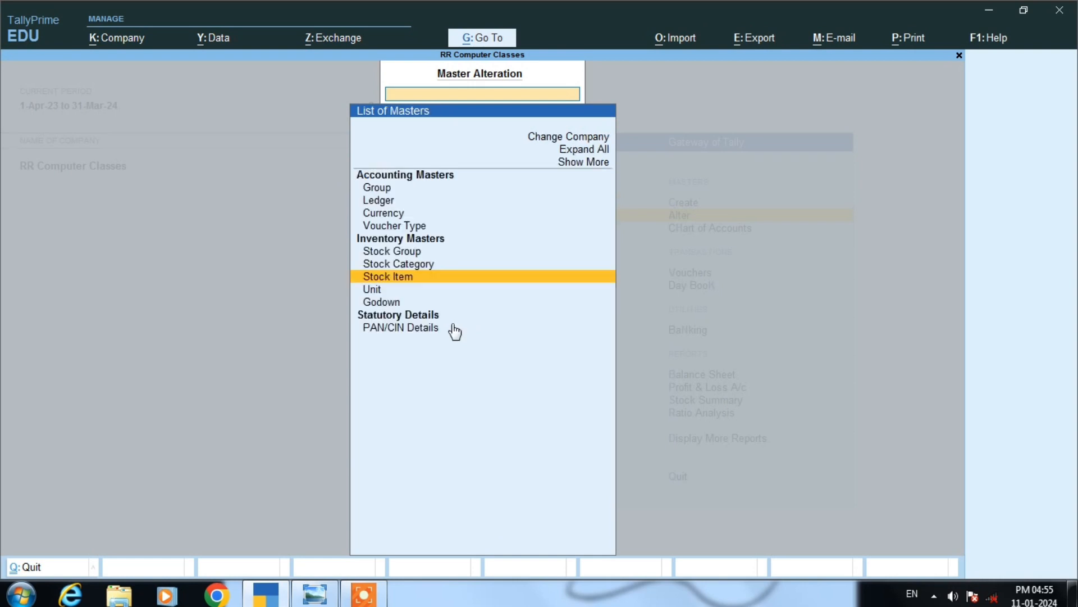
Open the SUJATA FAN stock item for alteration, check its name and group, and quit it without editing
{"action": "key", "text": "Return"}
{"action": "key", "text": "Down"}
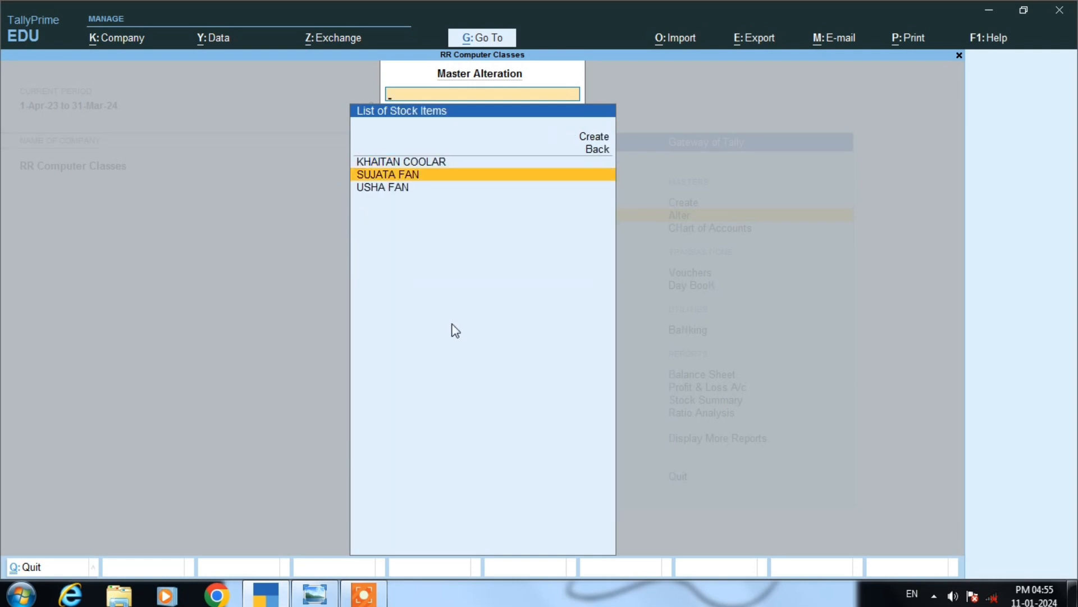
{"action": "key", "text": "Down"}
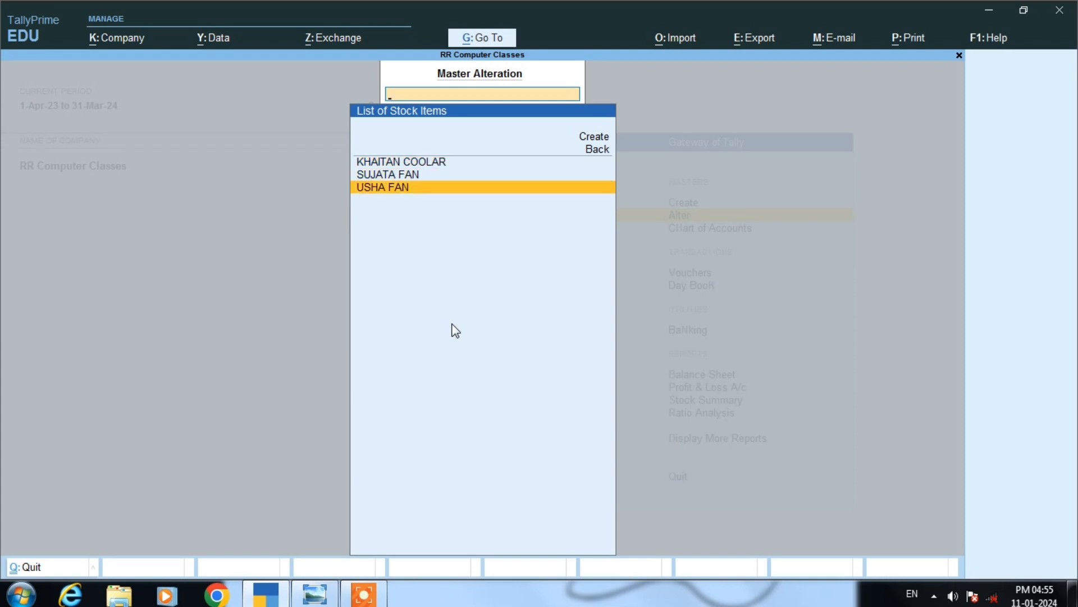
{"action": "key", "text": "Up"}
{"action": "key", "text": "Return"}
{"action": "key", "text": "Return"}
{"action": "key", "text": "Return"}
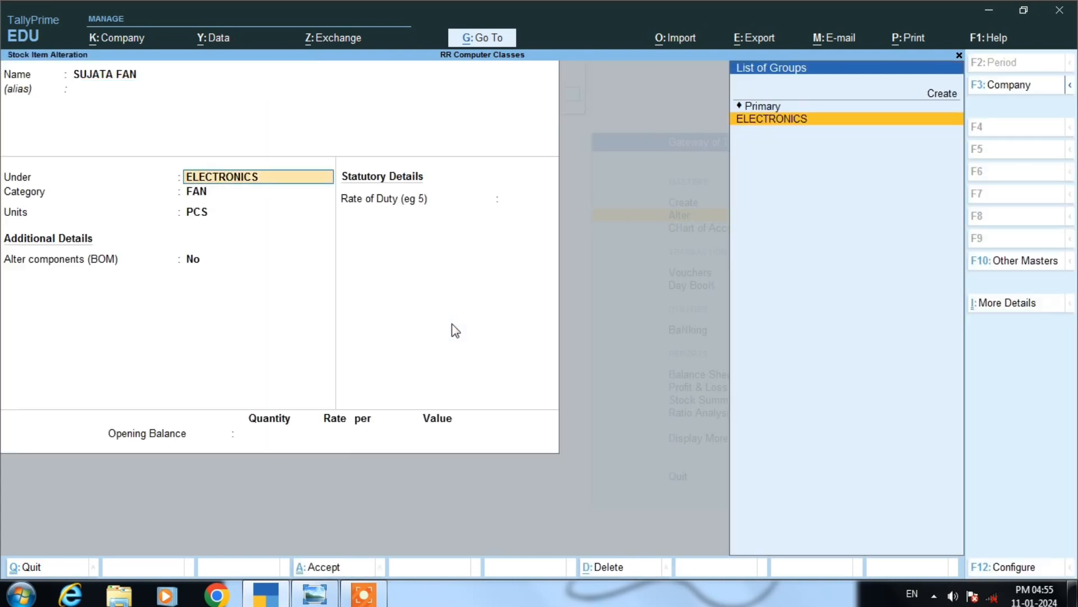
{"action": "key", "text": "Escape"}
{"action": "key", "text": "Return"}
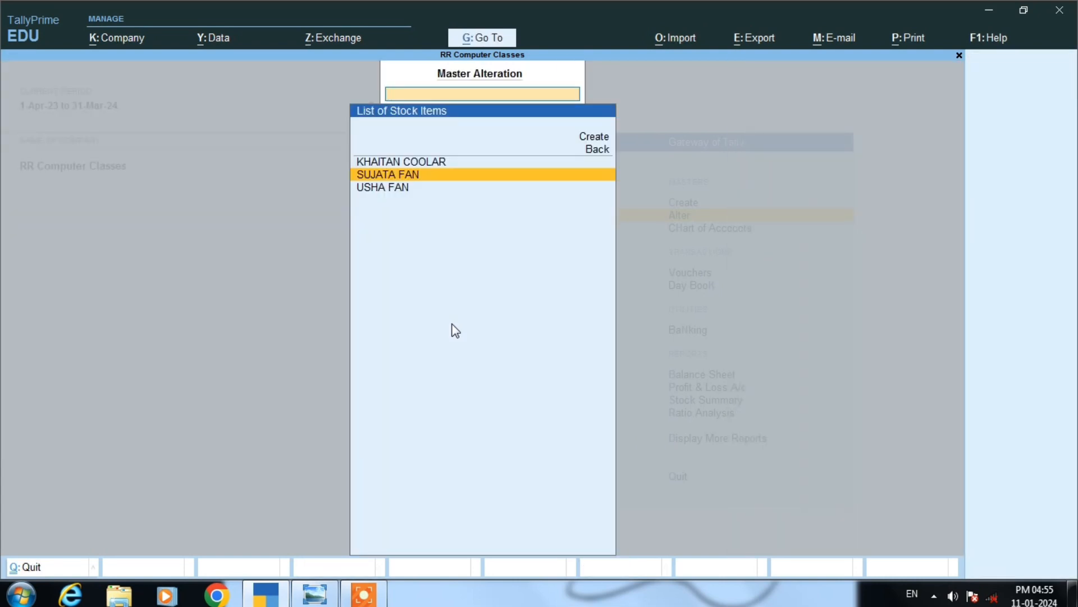
Reopen SUJATA FAN for alteration, review its group, category and unit, and accept it as it is
{"action": "key", "text": "Return"}
{"action": "key", "text": "Return"}
{"action": "key", "text": "Return"}
{"action": "key", "text": "Return"}
{"action": "key", "text": "Return"}
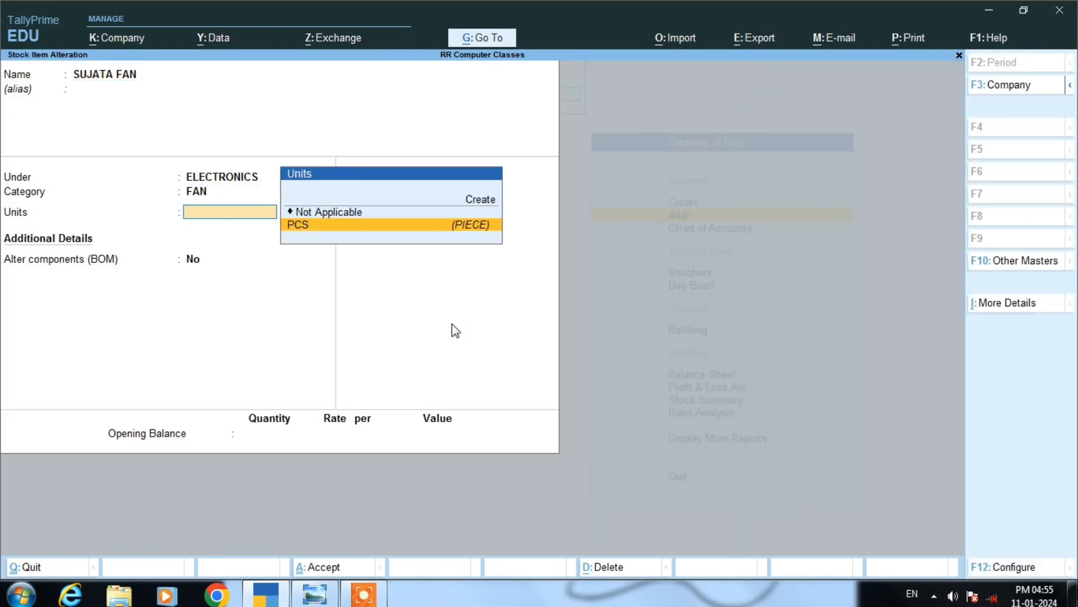
{"action": "key", "text": "ctrl+a"}
Open SUJATA FAN for alteration again, review its fields up to Units, and quit to the list of masters
{"action": "key", "text": "Return"}
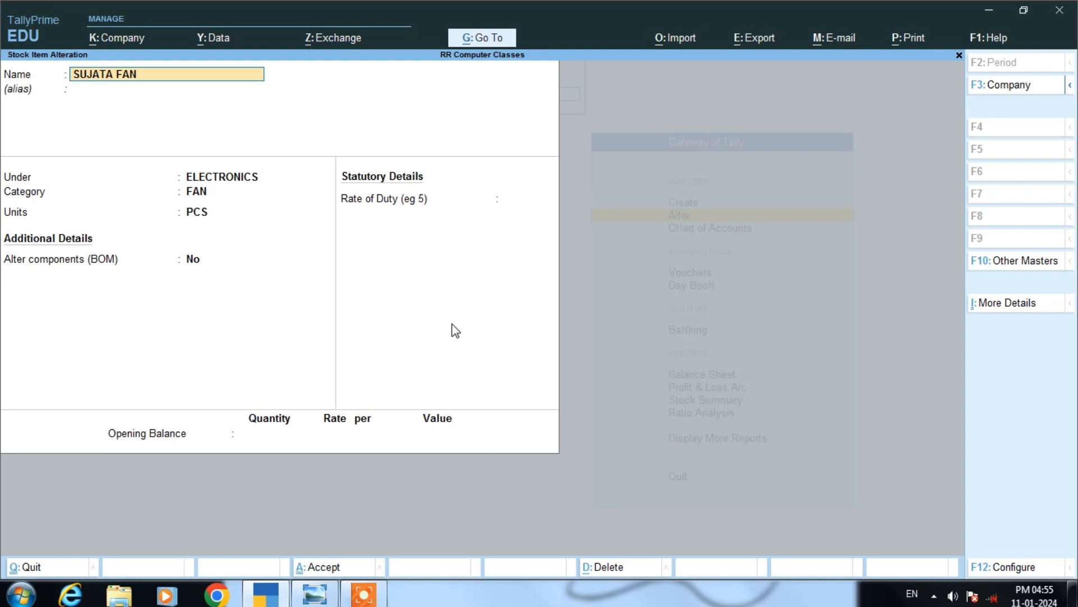
{"action": "key", "text": "Return"}
{"action": "key", "text": "Return"}
{"action": "key", "text": "Return"}
{"action": "key", "text": "Return"}
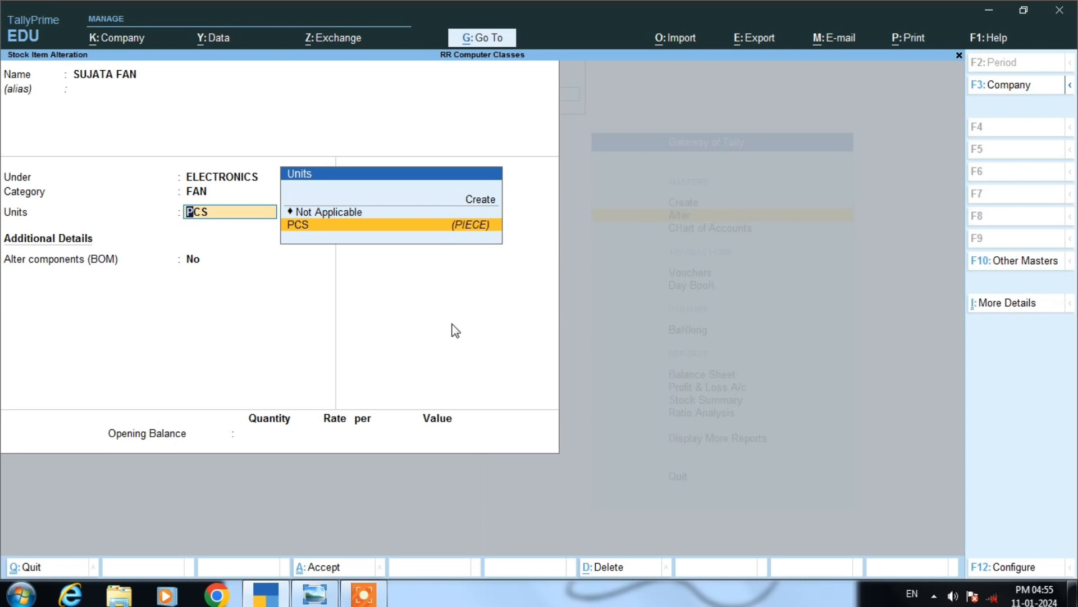
{"action": "key", "text": "Escape"}
{"action": "key", "text": "Escape"}
{"action": "key", "text": "Return"}
{"action": "key", "text": "Escape"}
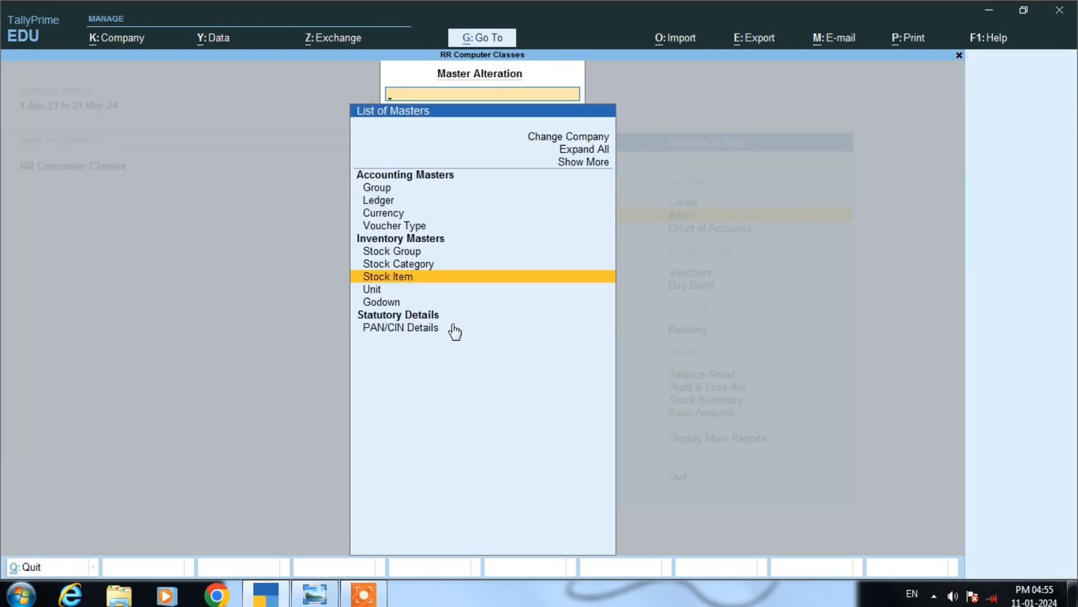
View the stock items list in master alteration once more, and return to the Gateway of Tally
{"action": "key", "text": "Up"}
{"action": "key", "text": "Up"}
{"action": "key", "text": "Up"}
{"action": "key", "text": "Up"}
{"action": "key", "text": "Down"}
{"action": "key", "text": "Down"}
{"action": "key", "text": "Down"}
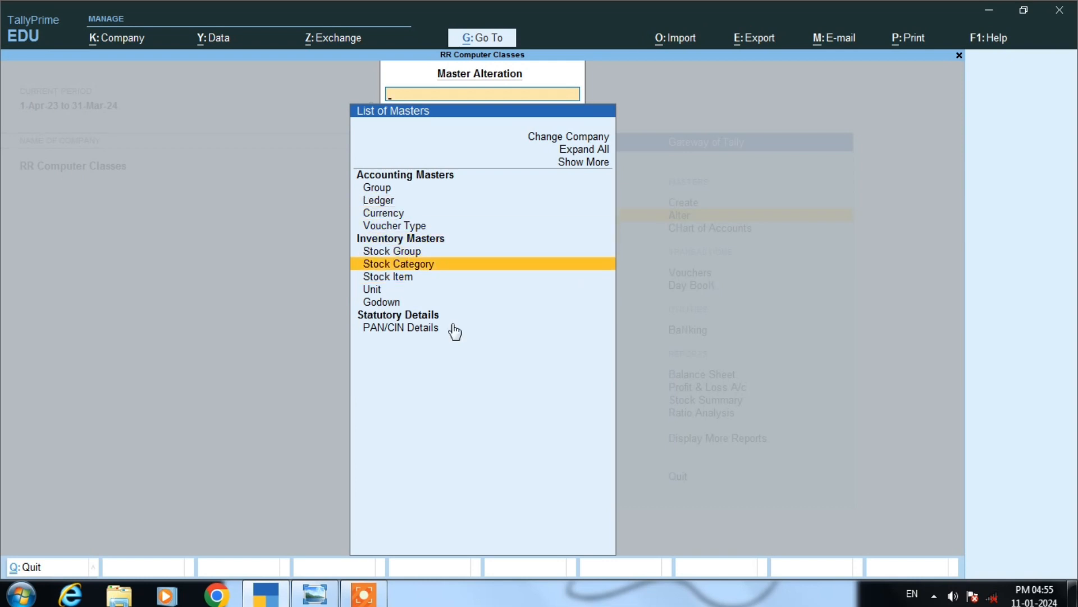
{"action": "key", "text": "Down"}
{"action": "key", "text": "Return"}
{"action": "key", "text": "Up"}
{"action": "key", "text": "Up"}
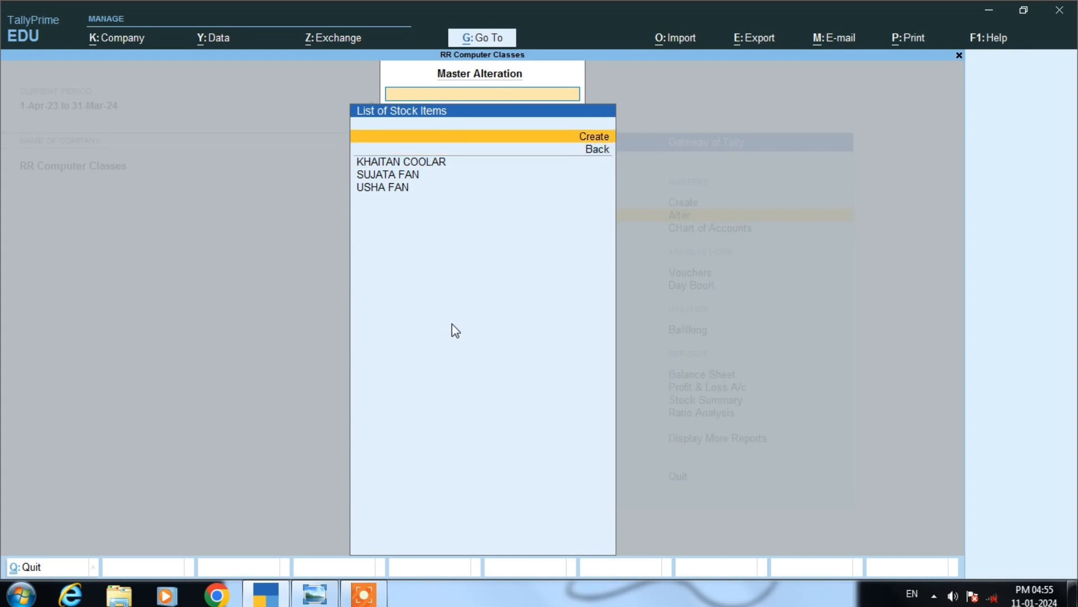
{"action": "key", "text": "Escape"}
{"action": "key", "text": "Escape"}
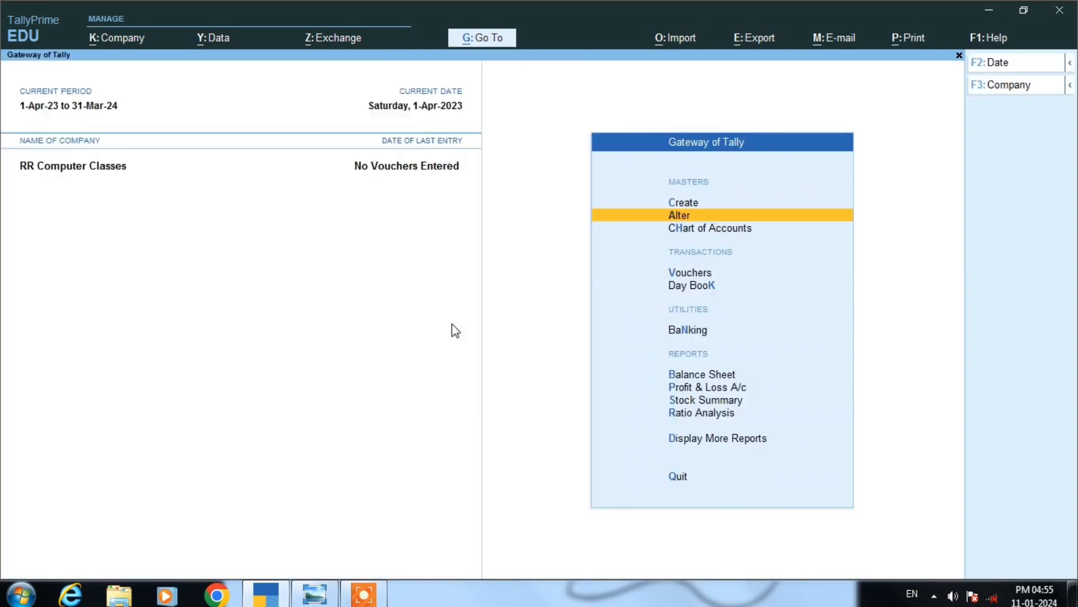
Open master creation and view the blank stock item and unit creation forms, leaving each without entering anything
{"action": "key", "text": "Up"}
{"action": "key", "text": "Return"}
{"action": "key", "text": "Down"}
{"action": "key", "text": "Down"}
{"action": "key", "text": "Down"}
{"action": "key", "text": "Down"}
{"action": "key", "text": "Down"}
{"action": "key", "text": "Down"}
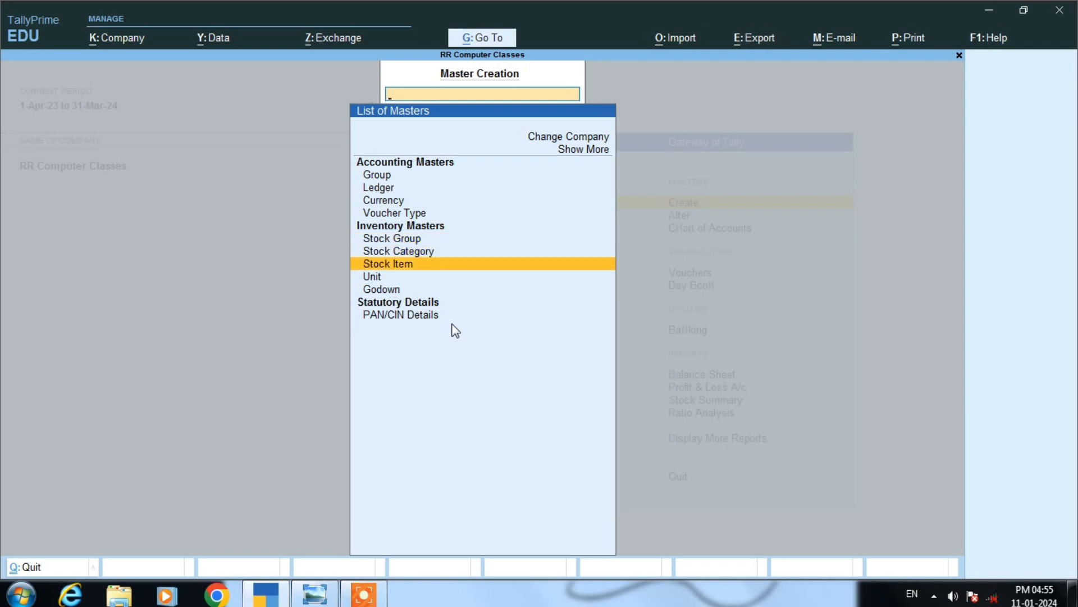
{"action": "key", "text": "Return"}
{"action": "key", "text": "Escape"}
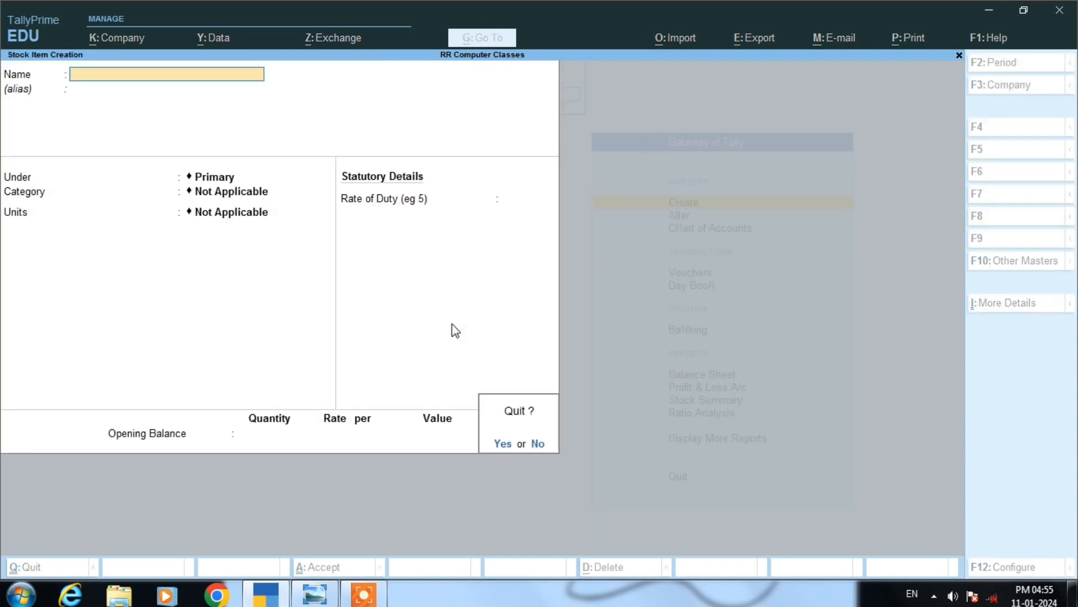
{"action": "key", "text": "y"}
{"action": "key", "text": "Up"}
{"action": "key", "text": "Up"}
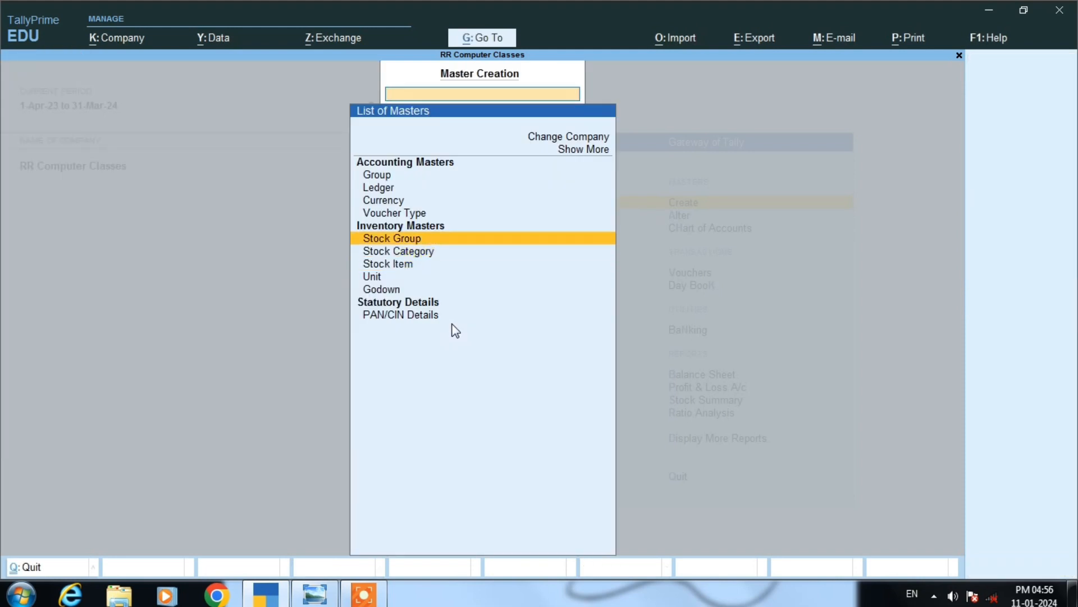
{"action": "key", "text": "Down"}
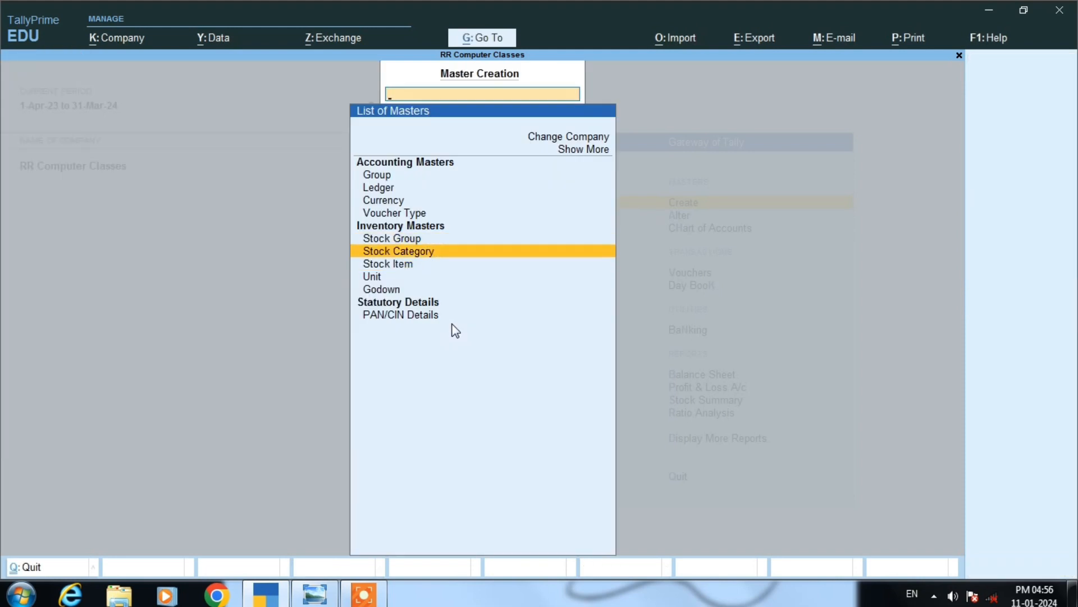
{"action": "key", "text": "Down"}
{"action": "key", "text": "Down"}
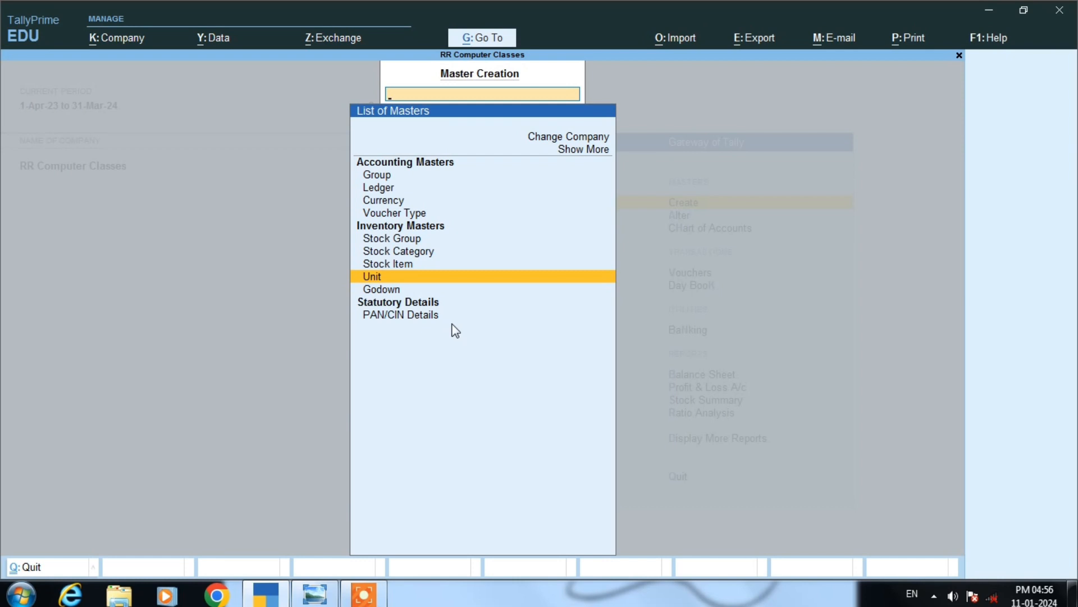
{"action": "key", "text": "Return"}
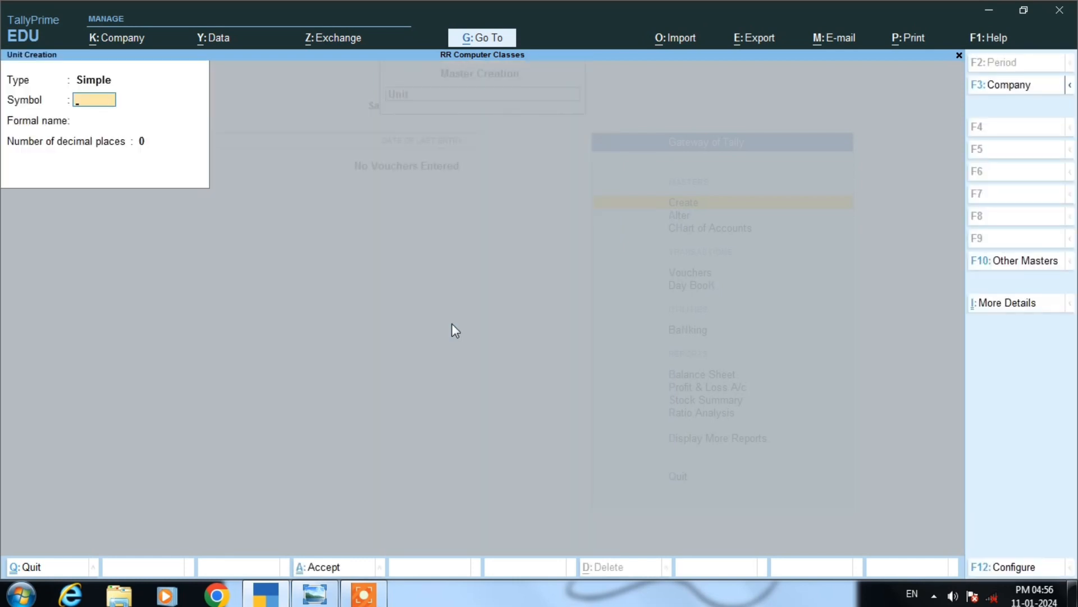
{"action": "key", "text": "Escape"}
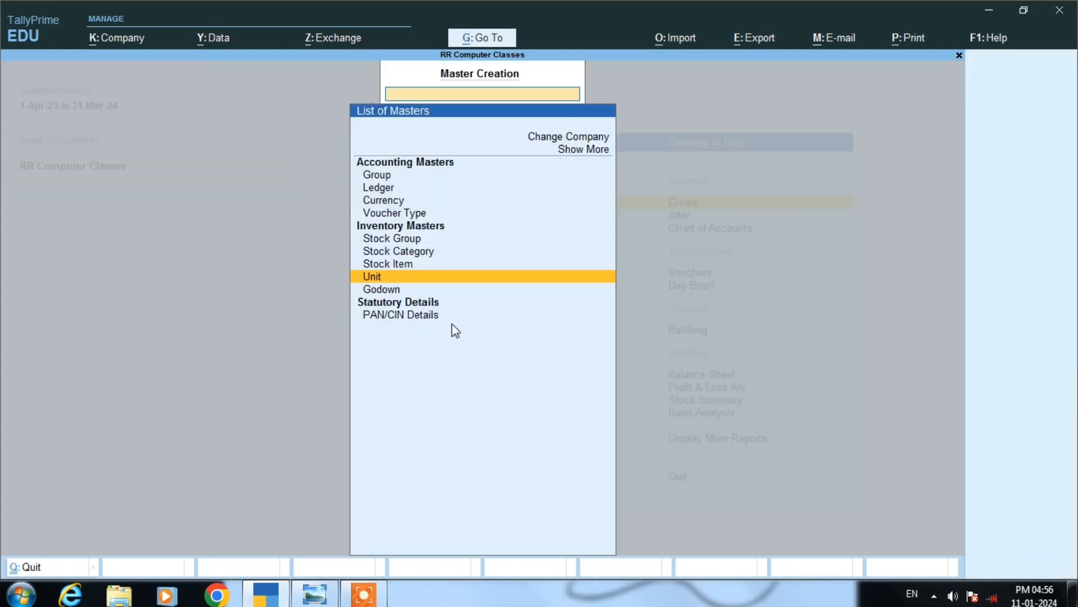
Start a new stock item named BIT SPEAKER from the STOCK ITEMS table and place it under the ELECTRONICS group
{"action": "key", "text": "Up"}
{"action": "key", "text": "Return"}
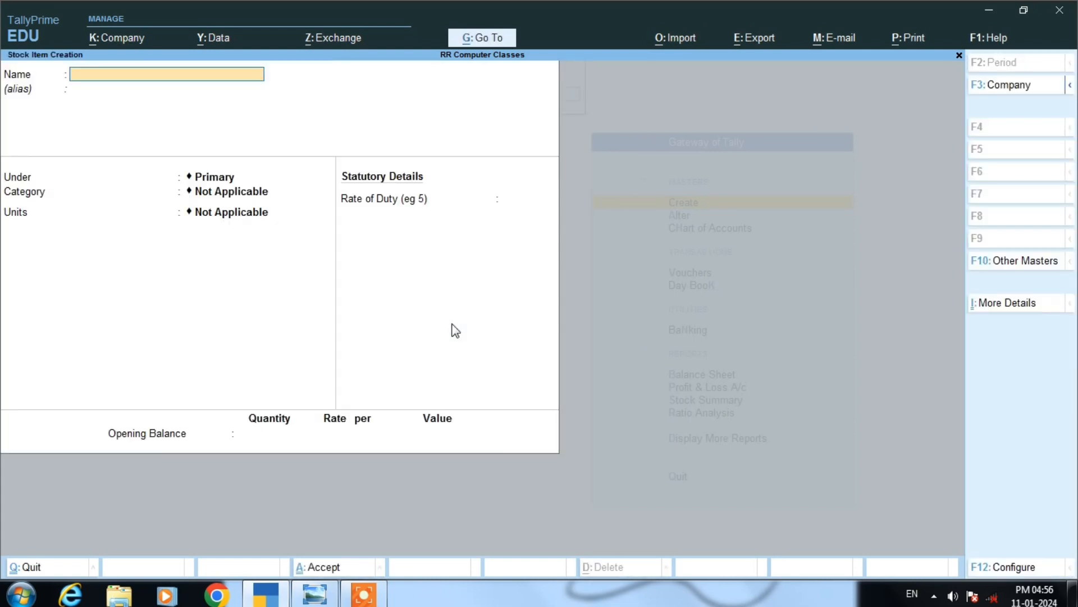
{"action": "key", "text": "alt+Tab"}
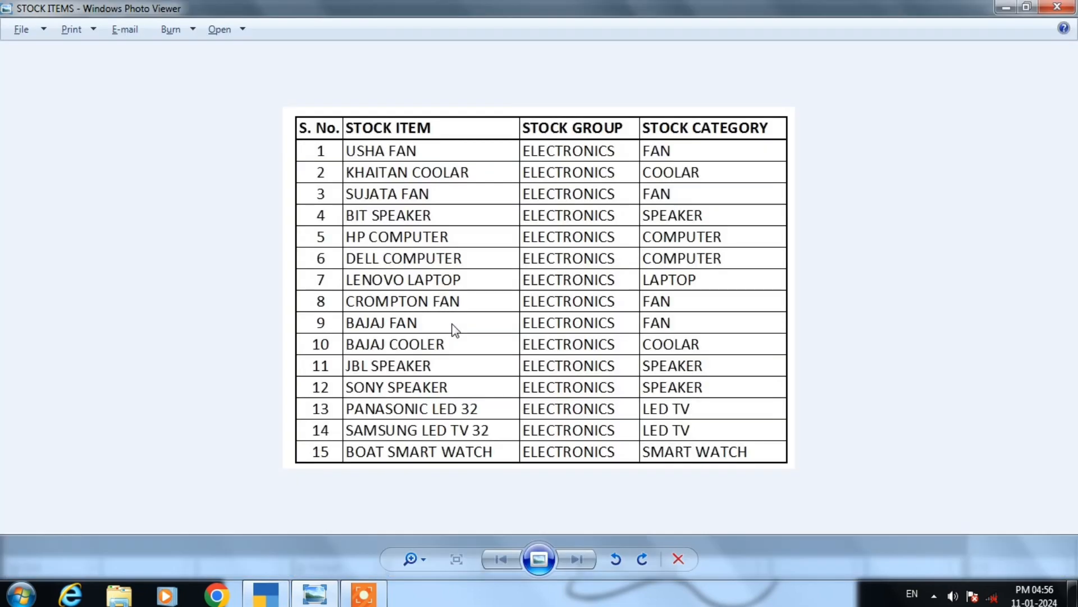
{"action": "key", "text": "alt+Tab"}
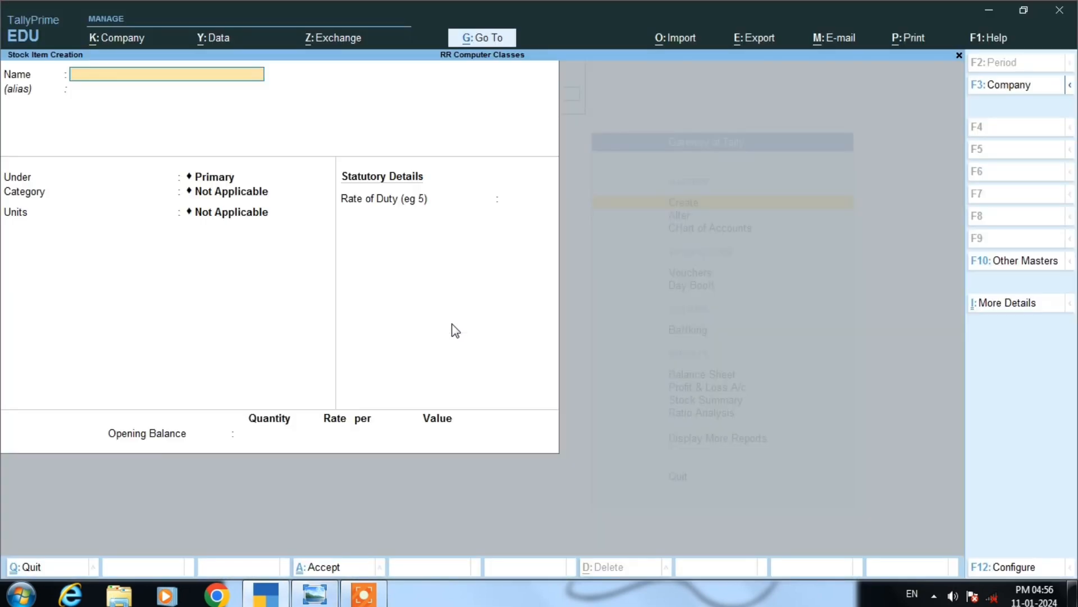
{"action": "type", "text": "BIT SPEAKER"}
{"action": "key", "text": "Return"}
{"action": "key", "text": "Return"}
{"action": "key", "text": "Down"}
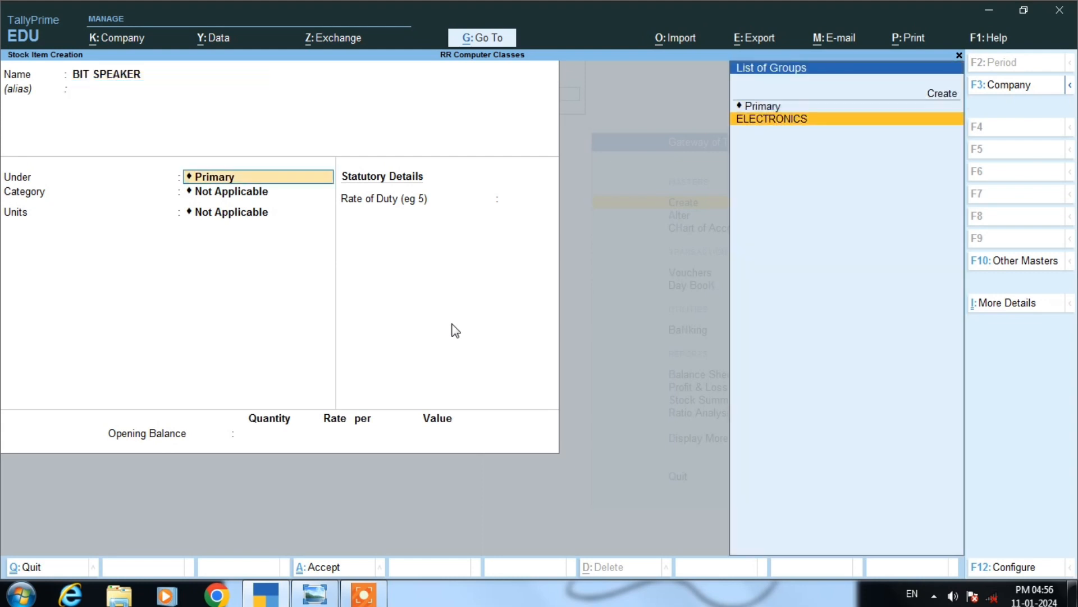
{"action": "key", "text": "Return"}
Create a SPEAKER stock category under Primary for the item and keep PCS as its unit
{"action": "key", "text": "Down"}
{"action": "key", "text": "Down"}
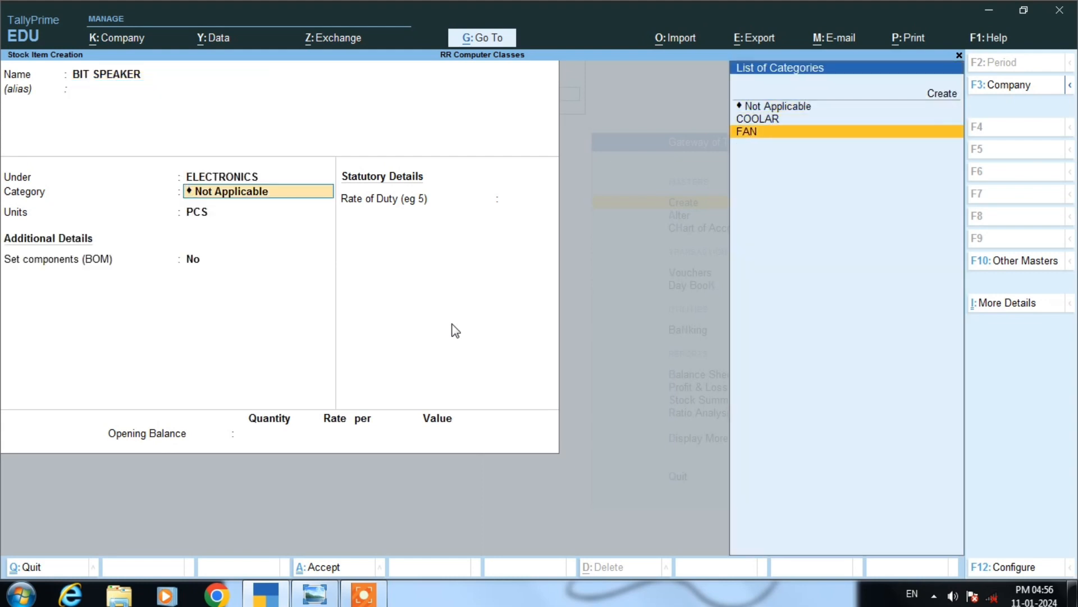
{"action": "key", "text": "alt+Tab"}
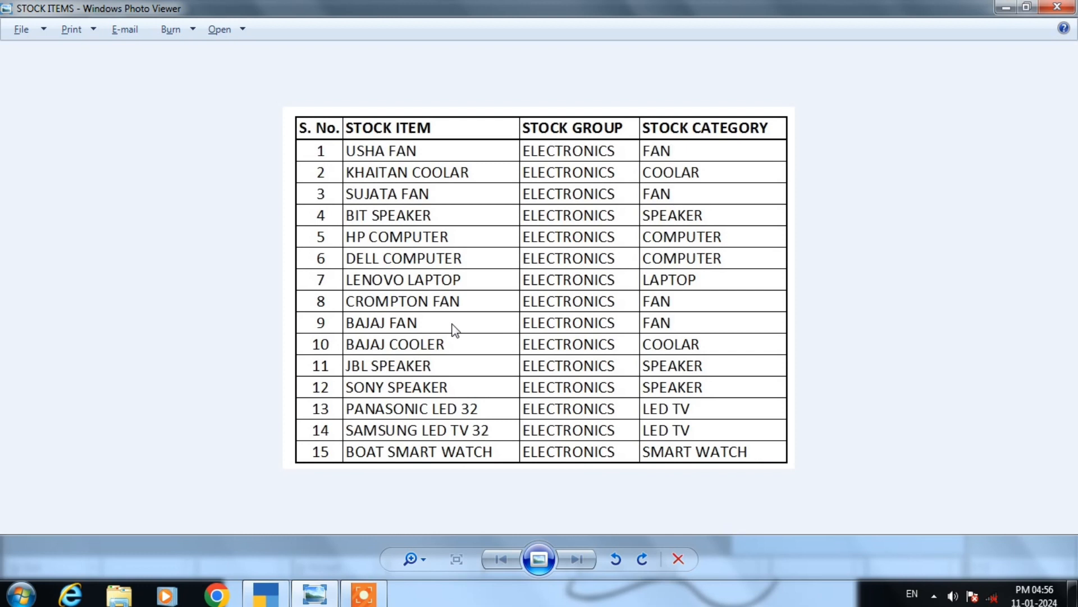
{"action": "key", "text": "alt+Tab"}
{"action": "key", "text": "Up"}
{"action": "key", "text": "Up"}
{"action": "key", "text": "Up"}
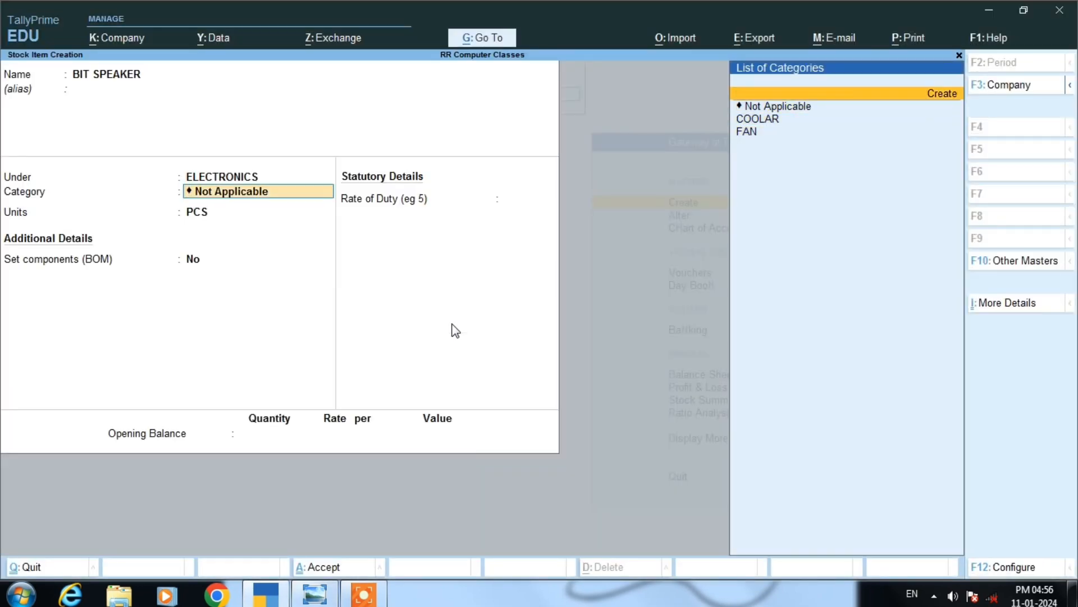
{"action": "key", "text": "alt"}
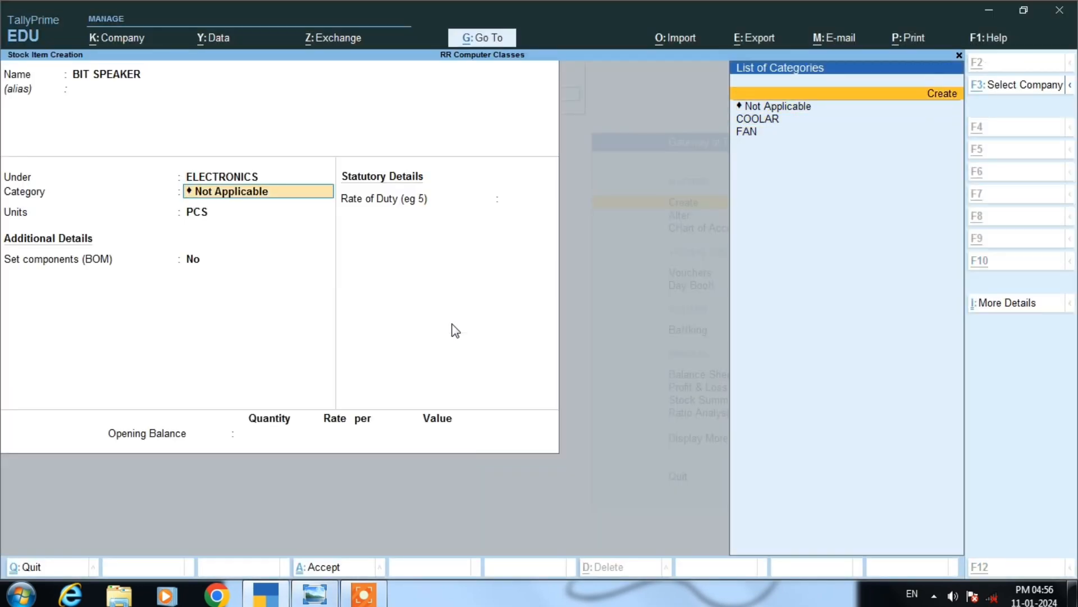
{"action": "key", "text": "alt+c"}
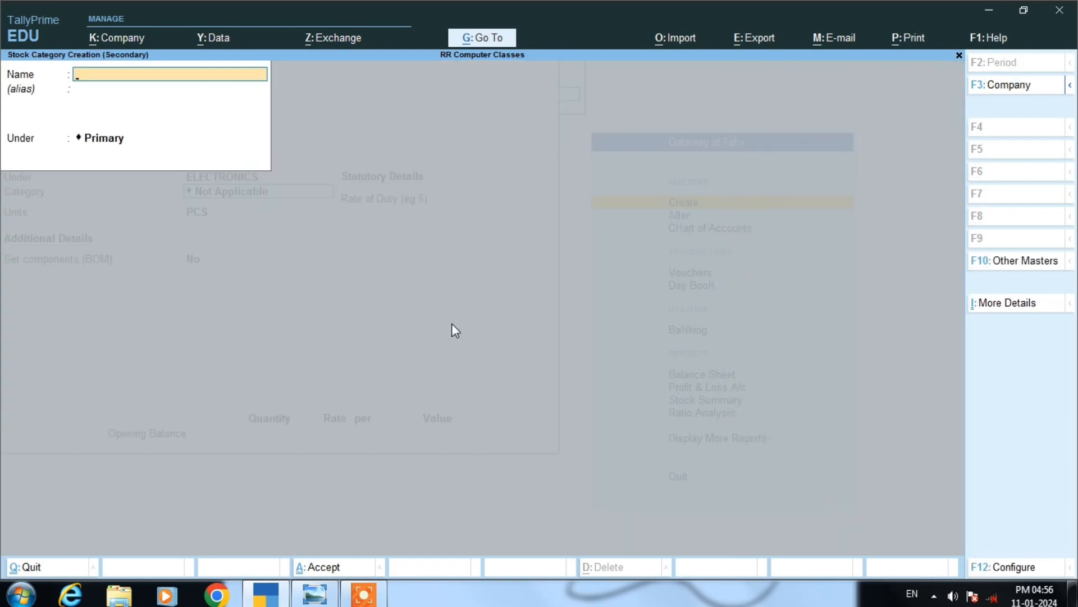
{"action": "type", "text": "SPEAKER"}
{"action": "key", "text": "Return"}
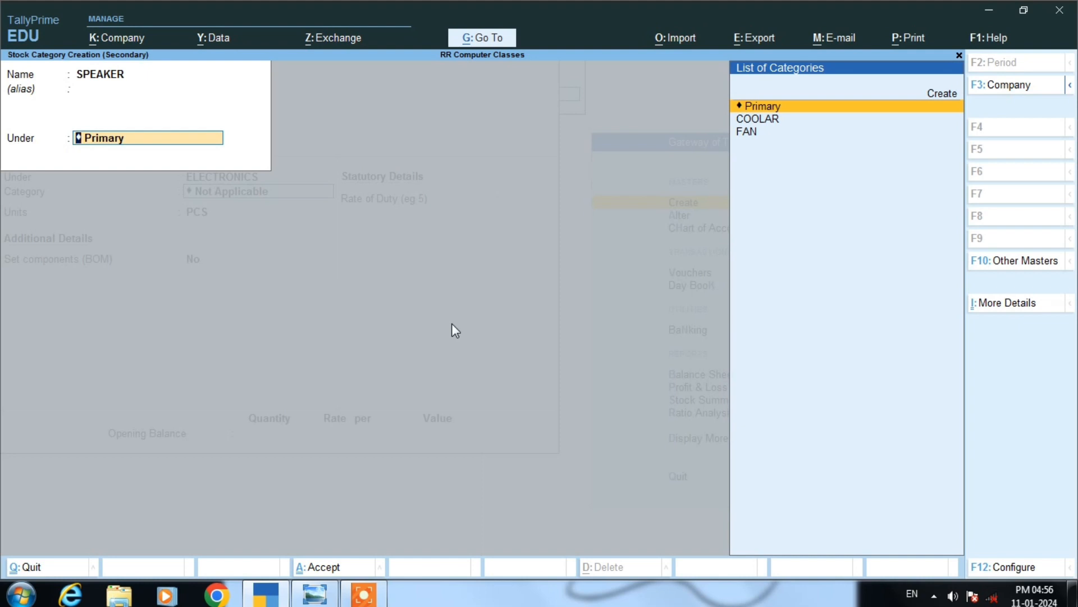
{"action": "key", "text": "Return"}
{"action": "key", "text": "Return"}
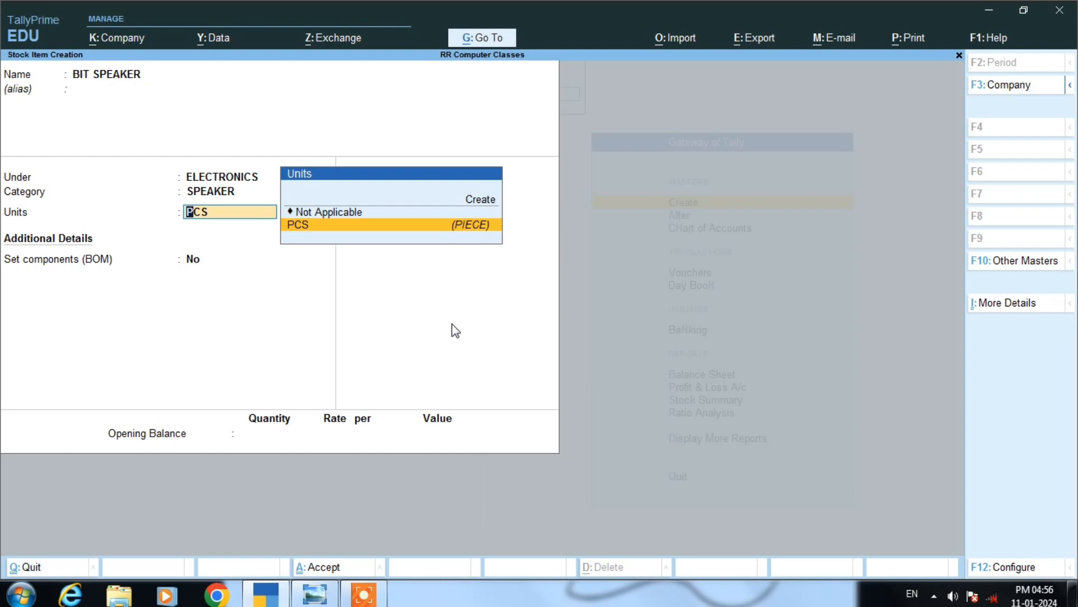
{"action": "key", "text": "Return"}
{"action": "key", "text": "Return"}
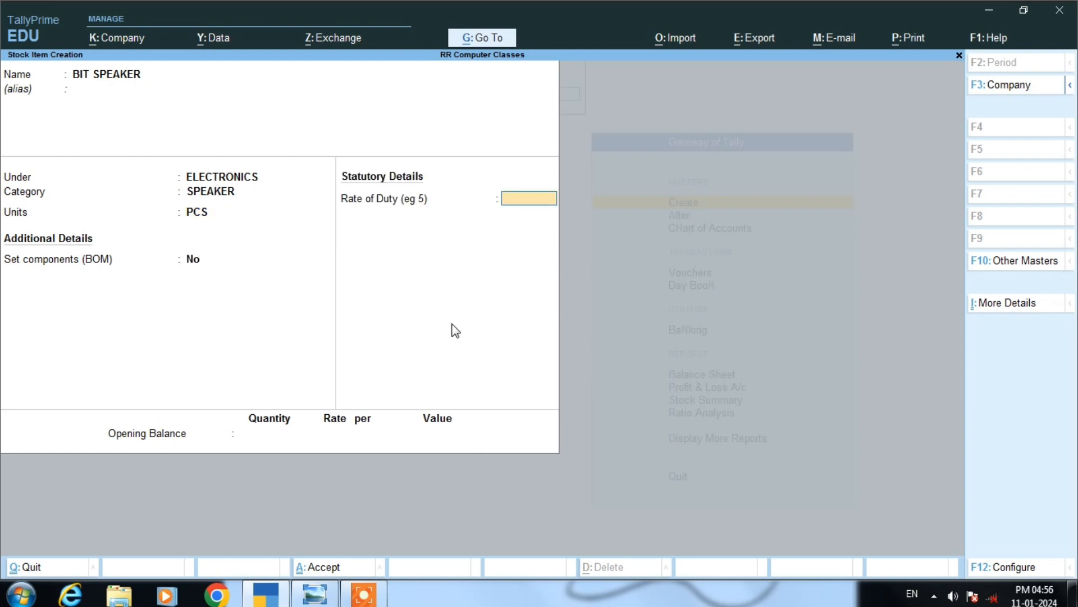
Return to the name of the unsaved stock item and replace it with IRON, leaving the alias blank
{"action": "key", "text": "BackSpace"}
{"action": "key", "text": "BackSpace"}
{"action": "key", "text": "BackSpace"}
{"action": "key", "text": "BackSpace"}
{"action": "key", "text": "BackSpace"}
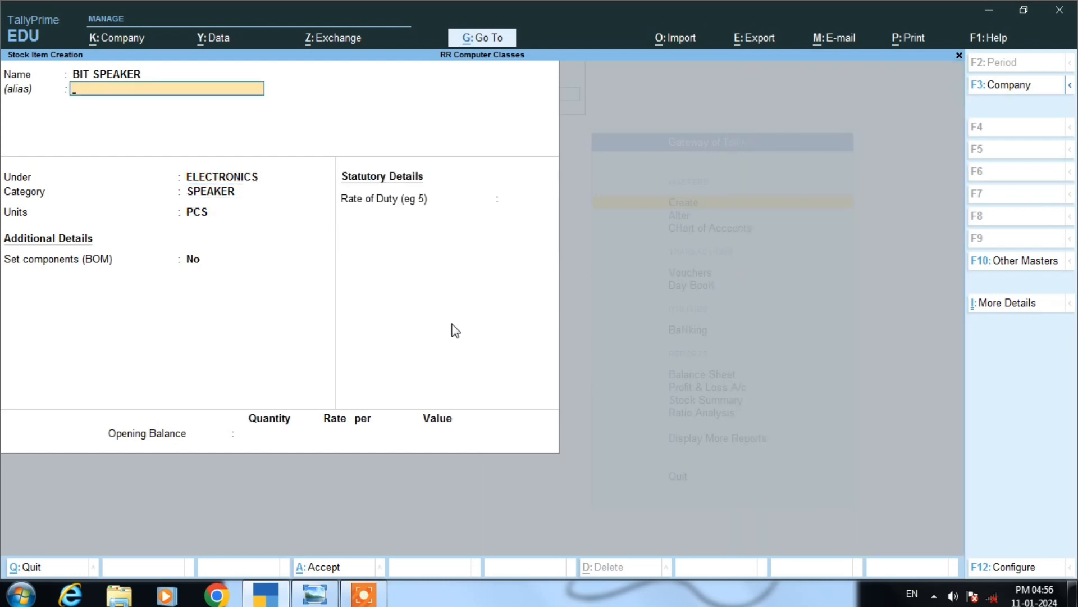
{"action": "key", "text": "BackSpace"}
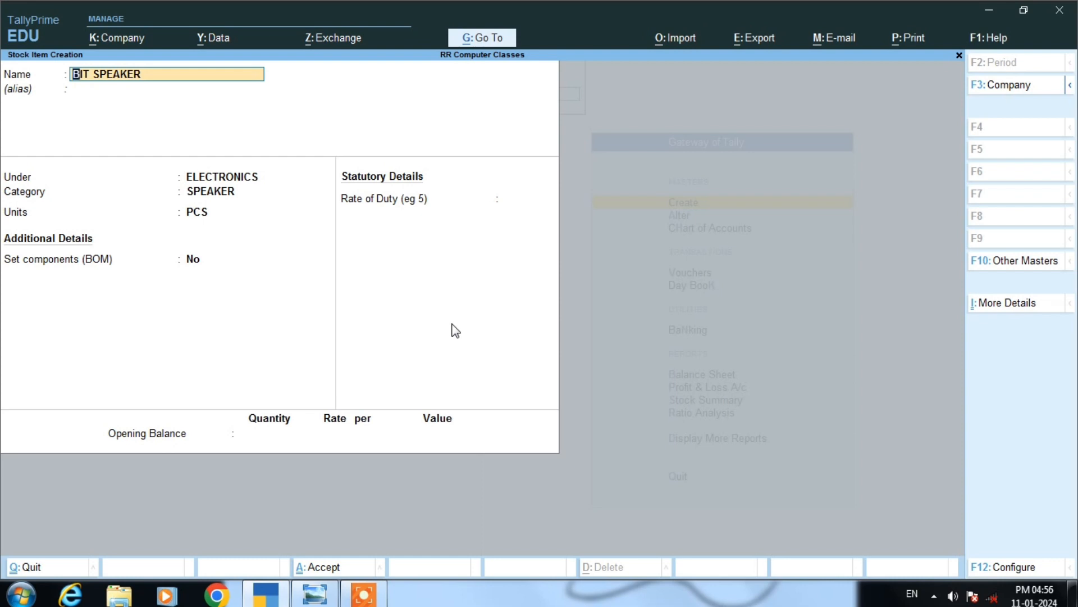
{"action": "type", "text": "IRON"}
{"action": "key", "text": "Return"}
{"action": "key", "text": "Return"}
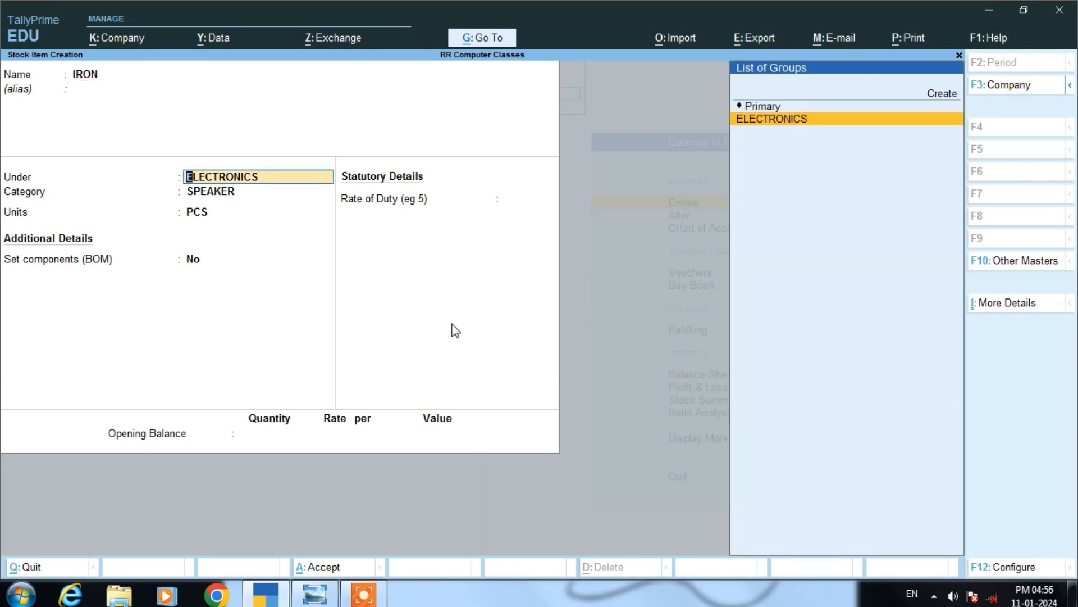
Set the IRON item's group to Primary and its category to Not Applicable
{"action": "key", "text": "Up"}
{"action": "key", "text": "Down"}
{"action": "key", "text": "Up"}
{"action": "key", "text": "Return"}
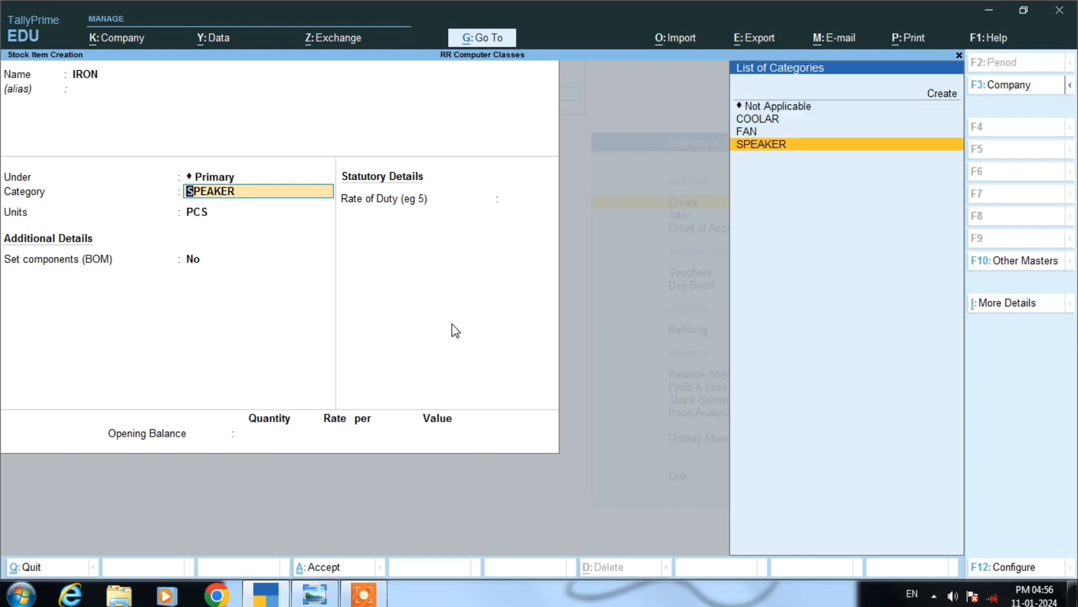
{"action": "key", "text": "Up"}
{"action": "key", "text": "Up"}
{"action": "key", "text": "Up"}
{"action": "key", "text": "Return"}
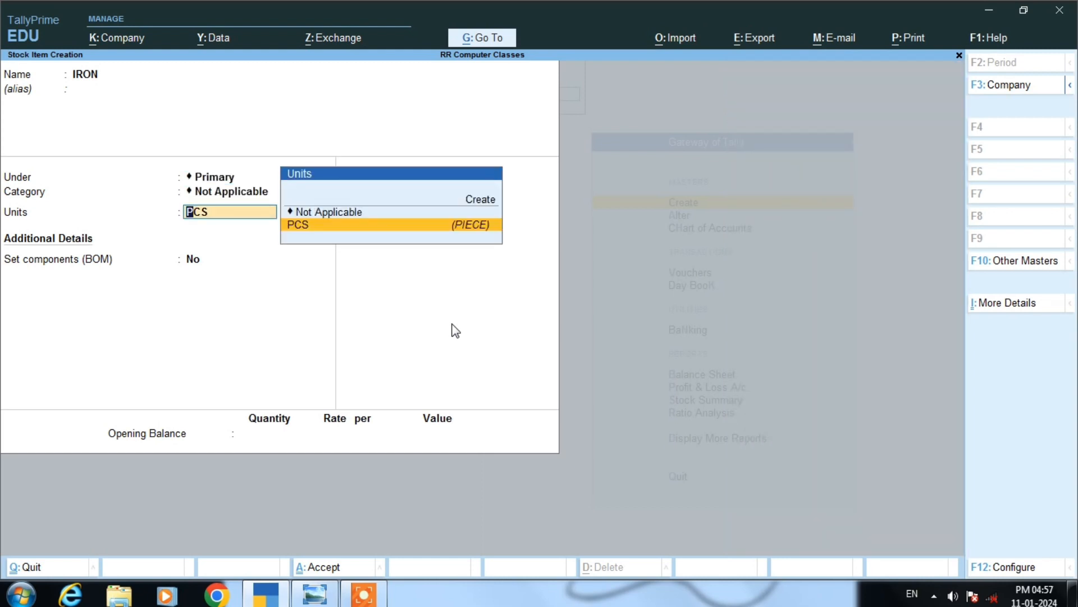
Create a simple unit KG with formal name KILOGRAM and 3 decimal places, and use it for the item
{"action": "key", "text": "alt+c"}
{"action": "type", "text": "KG"}
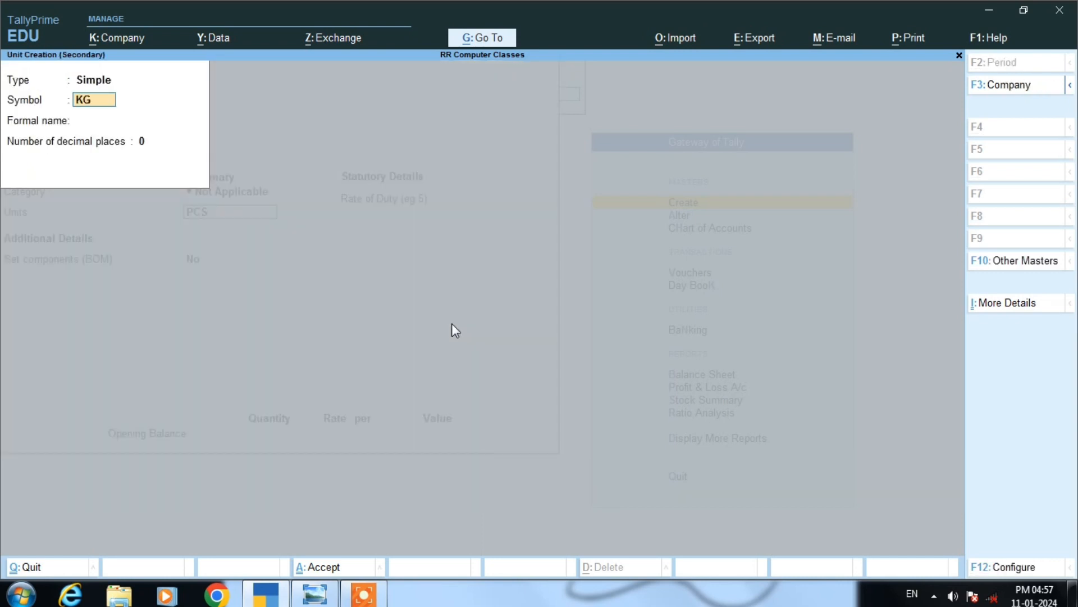
{"action": "key", "text": "Return"}
{"action": "type", "text": "K"}
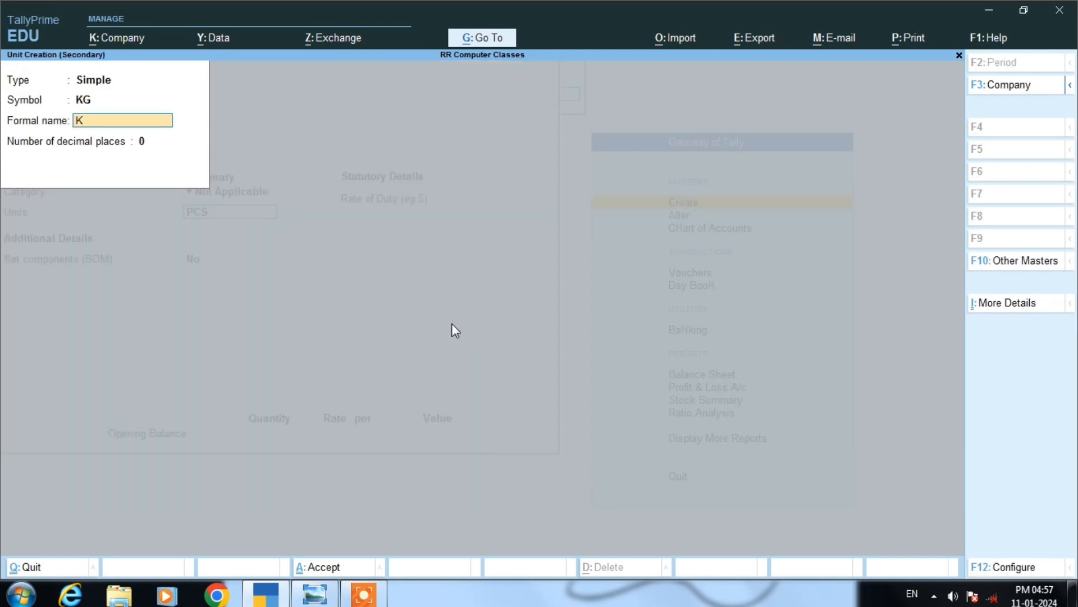
{"action": "type", "text": "ILOGRAM"}
{"action": "key", "text": "Return"}
{"action": "type", "text": "3"}
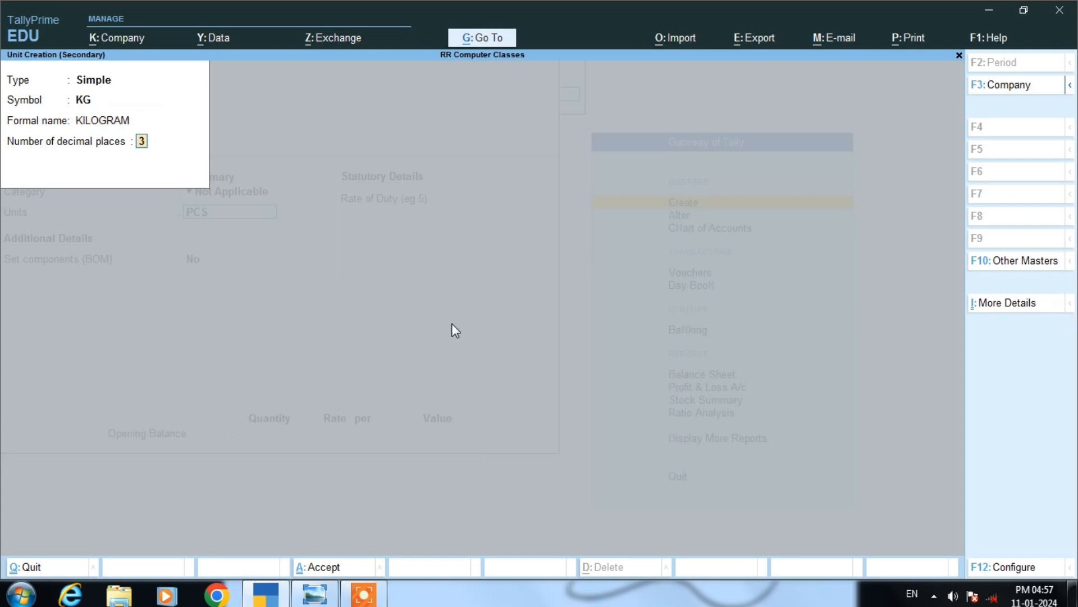
{"action": "key", "text": "Return"}
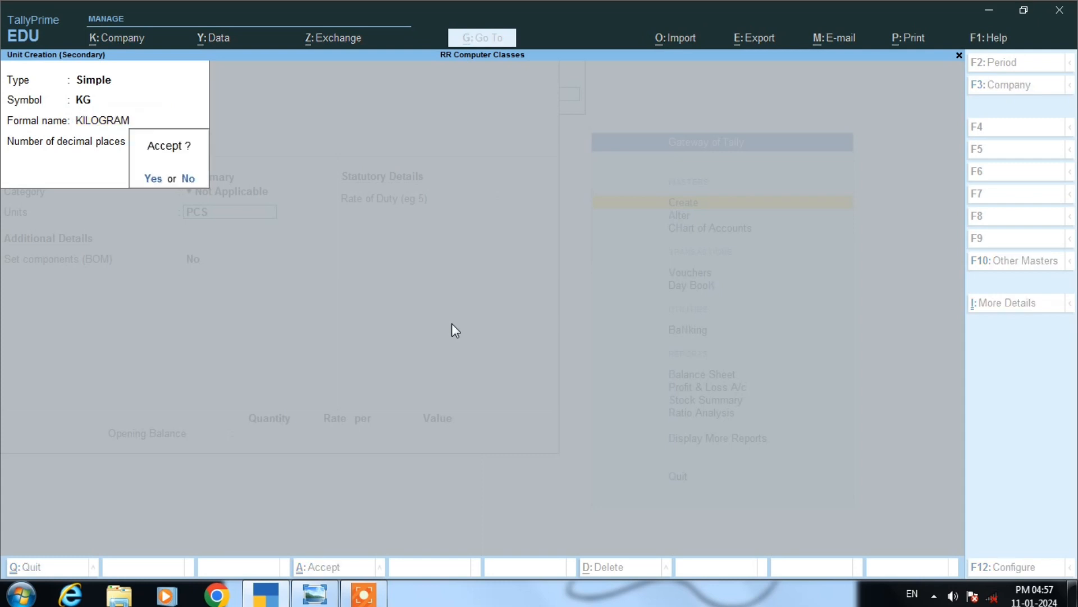
{"action": "key", "text": "Return"}
{"action": "key", "text": "Return"}
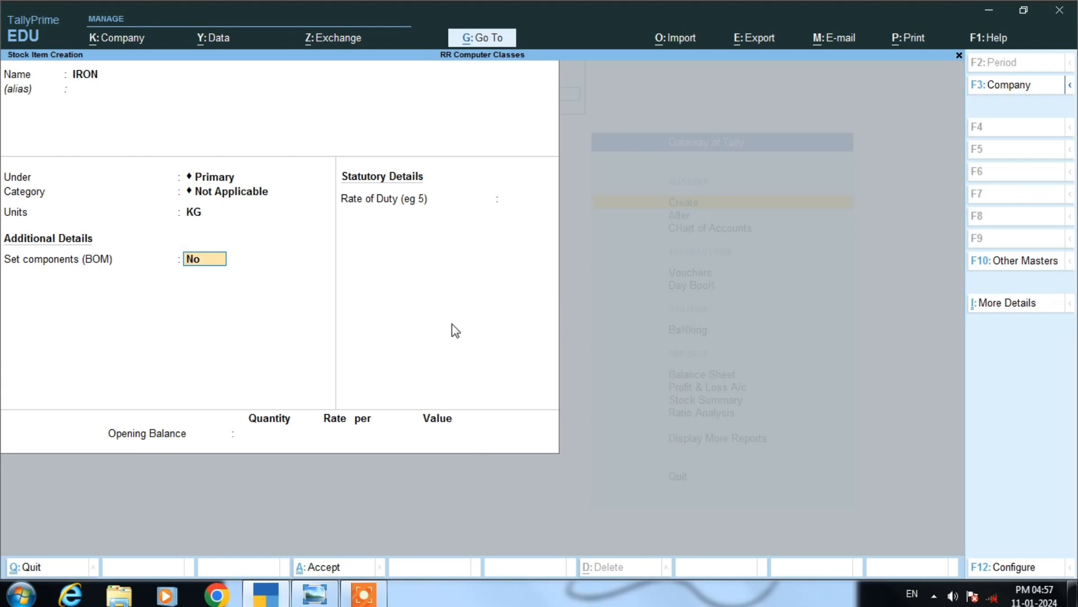
Change the unsaved item's name to BIT SPEAKER and set its group to ELECTRONICS
{"action": "key", "text": "BackSpace"}
{"action": "key", "text": "BackSpace"}
{"action": "key", "text": "BackSpace"}
{"action": "key", "text": "BackSpace"}
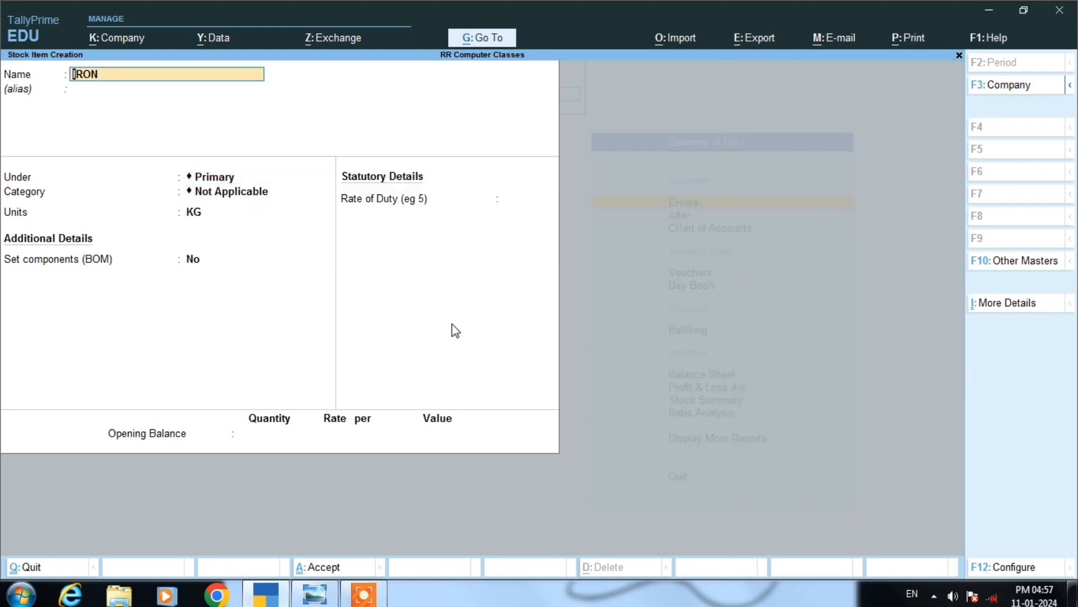
{"action": "key", "text": "alt+Tab"}
{"action": "key", "text": "alt+Tab"}
{"action": "type", "text": "BIT SPEAKER"}
{"action": "key", "text": "Return"}
{"action": "key", "text": "Return"}
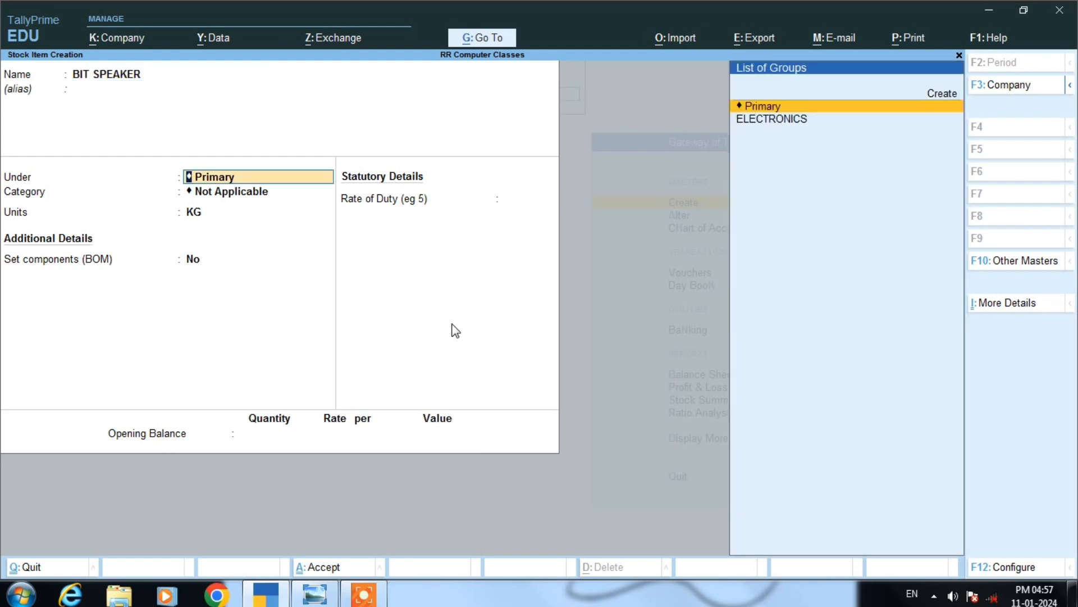
{"action": "key", "text": "Down"}
{"action": "key", "text": "Return"}
Assign BIT SPEAKER the SPEAKER category and PCS unit, and save it without an opening balance
{"action": "key", "text": "Down"}
{"action": "key", "text": "Down"}
{"action": "key", "text": "Down"}
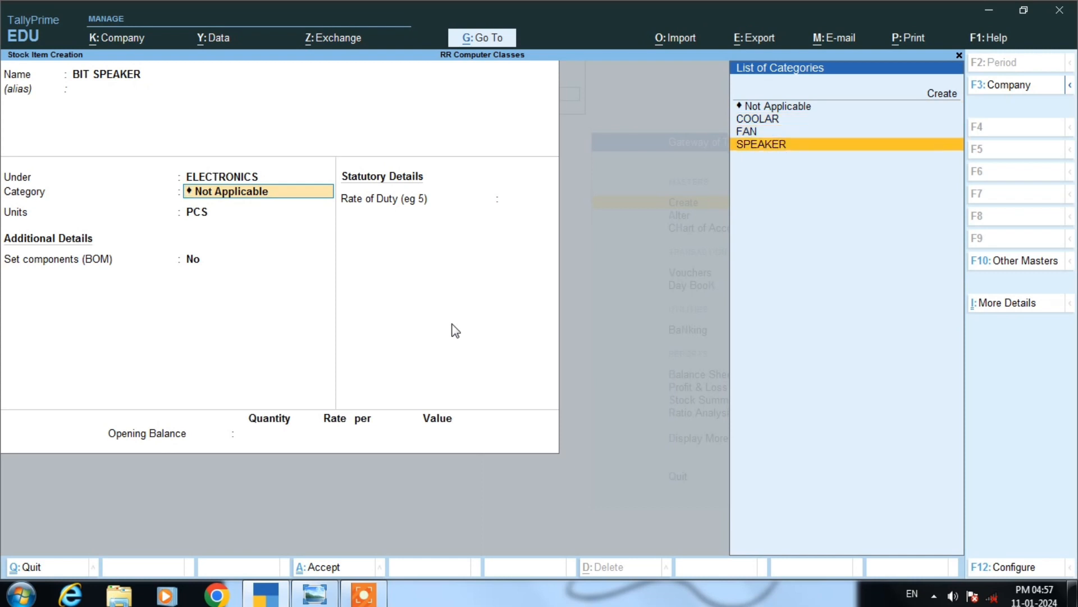
{"action": "key", "text": "Return"}
{"action": "key", "text": "Return"}
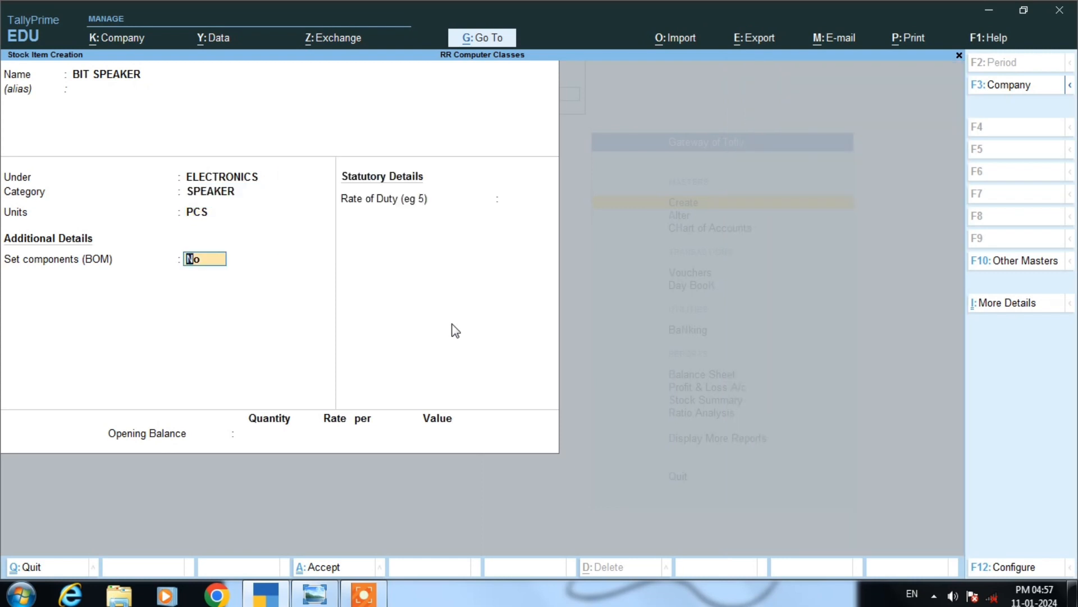
{"action": "key", "text": "BackSpace"}
{"action": "key", "text": "Up"}
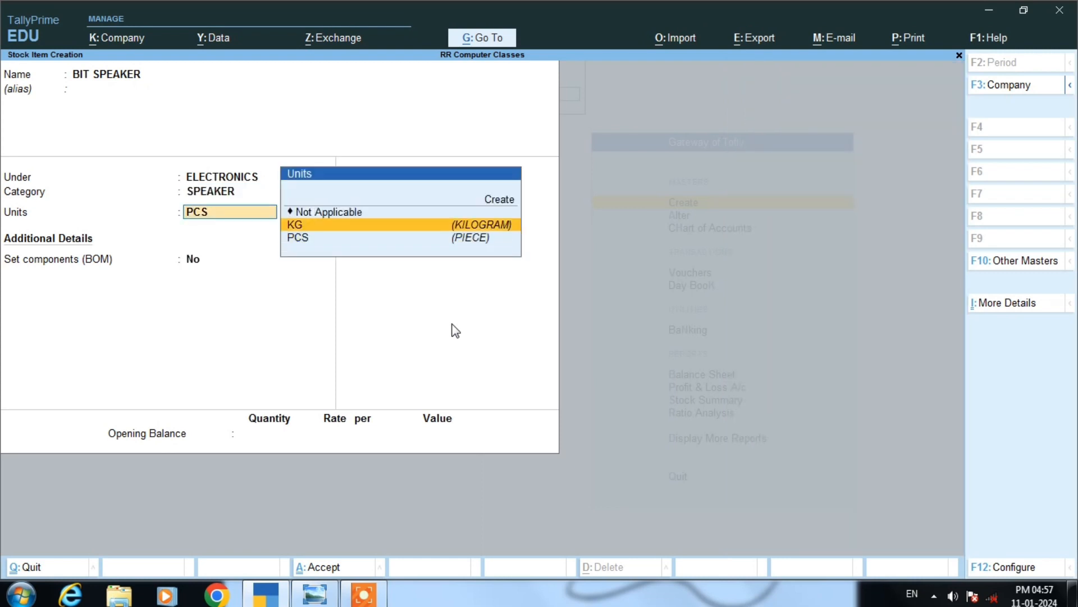
{"action": "key", "text": "Down"}
{"action": "key", "text": "Up"}
{"action": "key", "text": "Down"}
{"action": "key", "text": "Return"}
{"action": "key", "text": "Return"}
{"action": "key", "text": "Return"}
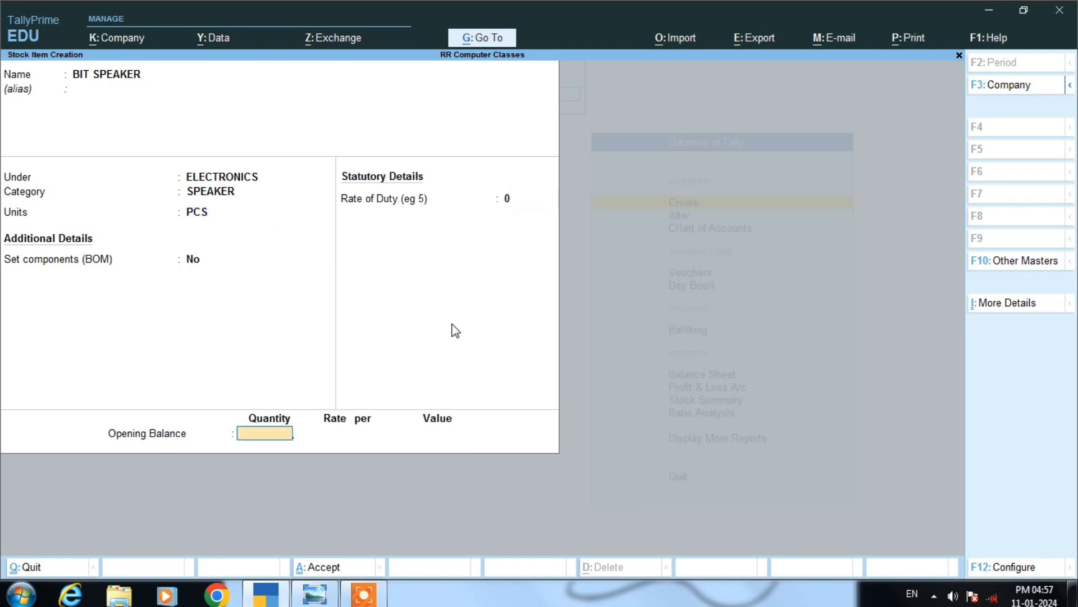
{"action": "key", "text": "Return"}
{"action": "key", "text": "Return"}
Start the next stock item from the table, HP COMPUTER, and place it under the ELECTRONICS group
{"action": "key", "text": "alt+Tab"}
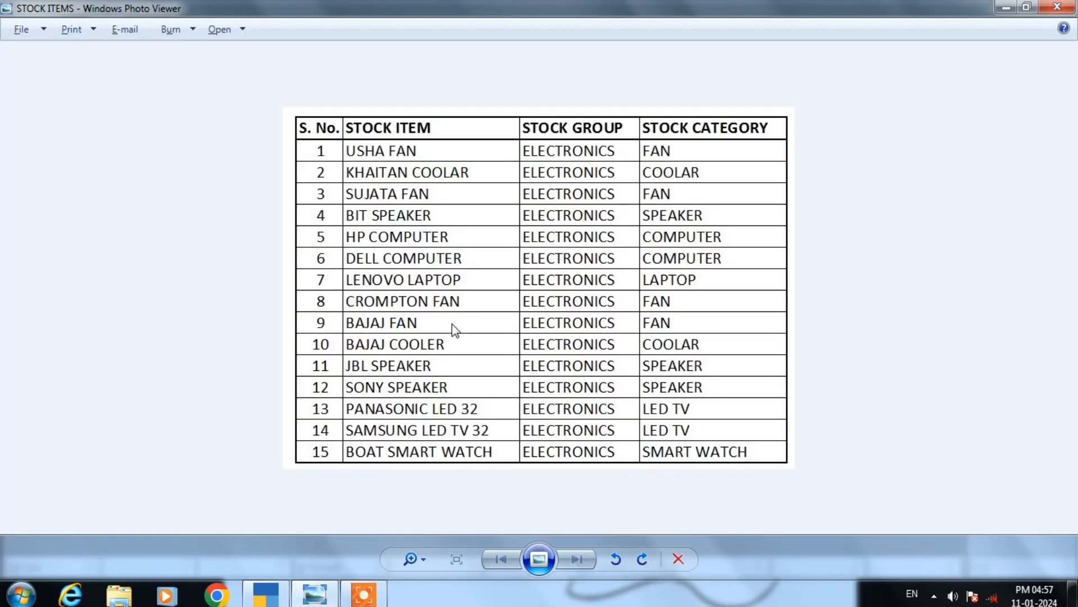
{"action": "key", "text": "alt+Tab"}
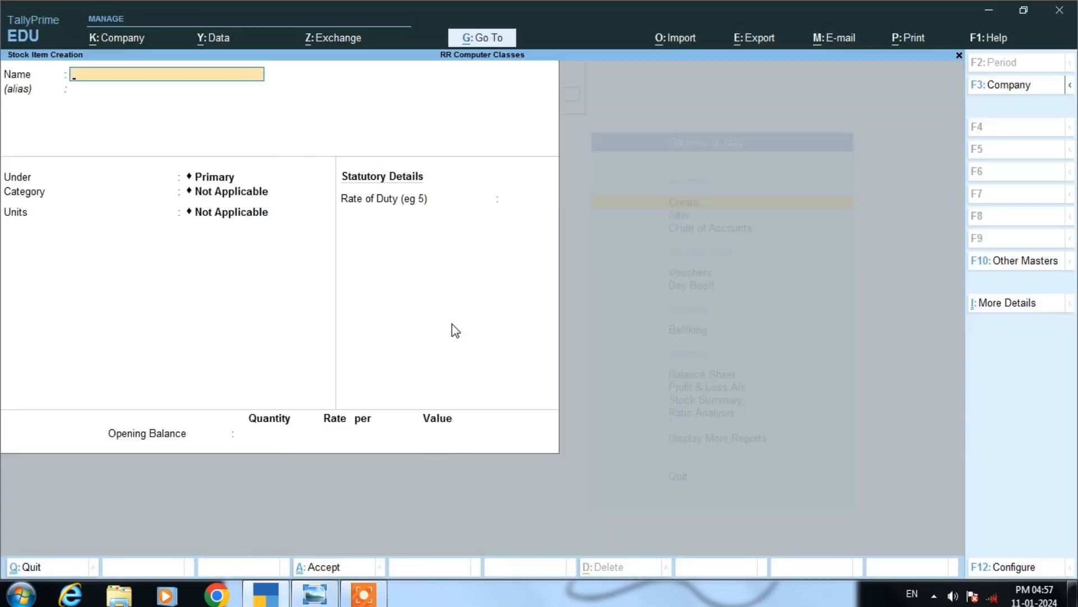
{"action": "type", "text": "HP COMPUTER"}
{"action": "key", "text": "Return"}
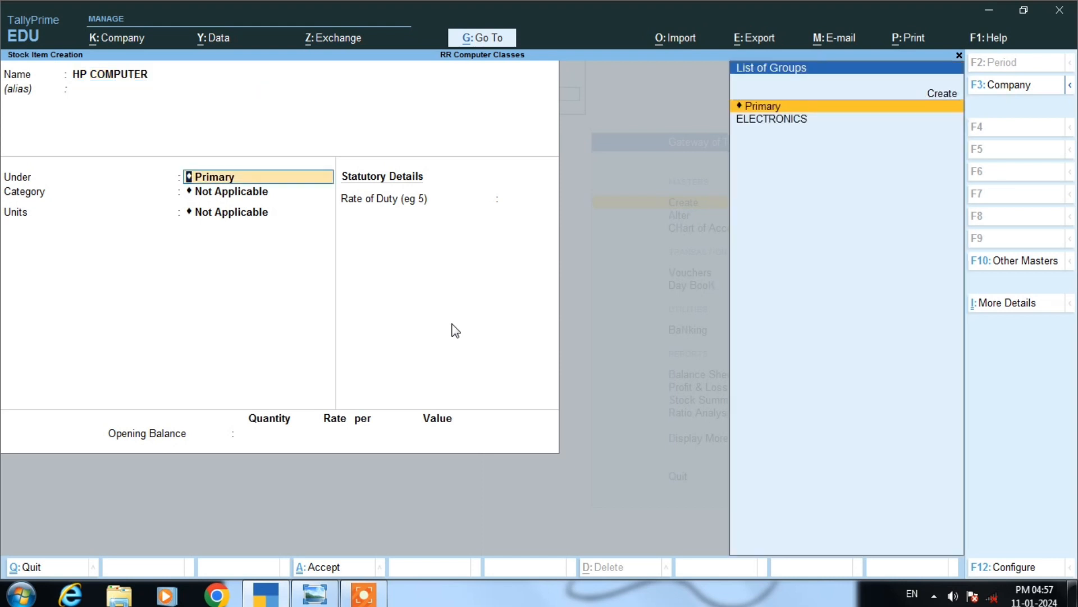
{"action": "key", "text": "Down"}
{"action": "key", "text": "Return"}
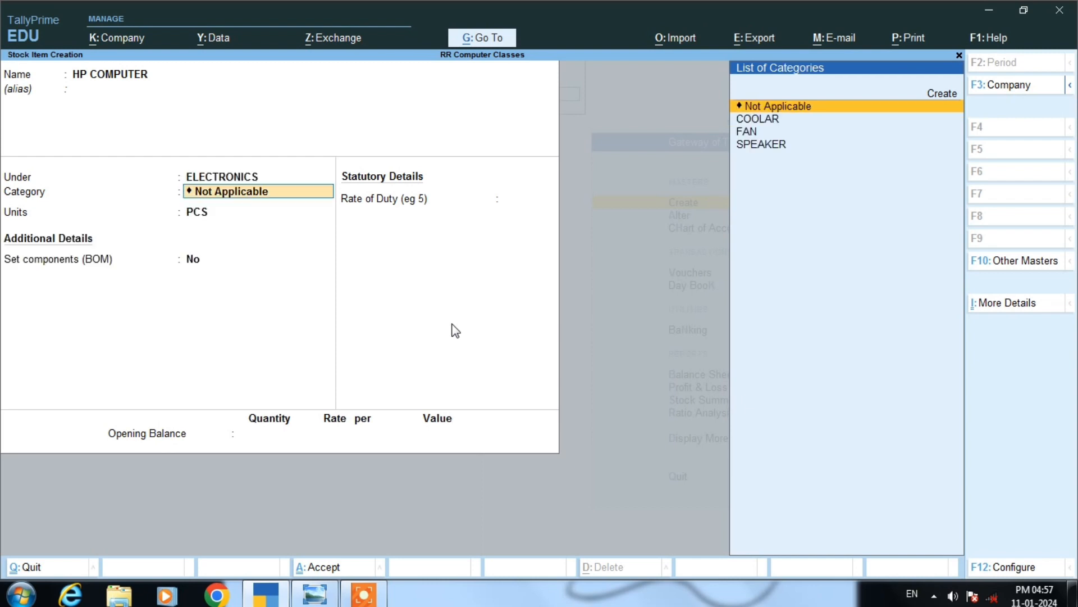
Check HP COMPUTER's category in the STOCK ITEMS table, then create a COMPUTER stock category under Primary for the item
{"action": "key", "text": "Down"}
{"action": "key", "text": "Down"}
{"action": "key", "text": "Down"}
{"action": "key", "text": "alt+Tab"}
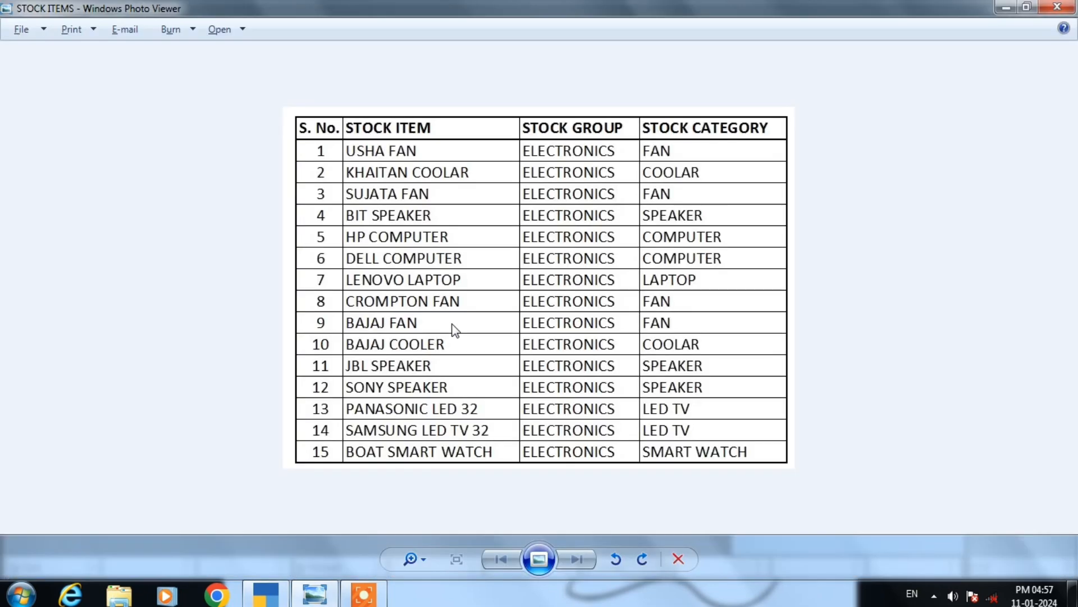
{"action": "key", "text": "alt+Tab"}
{"action": "key", "text": "Up"}
{"action": "key", "text": "Up"}
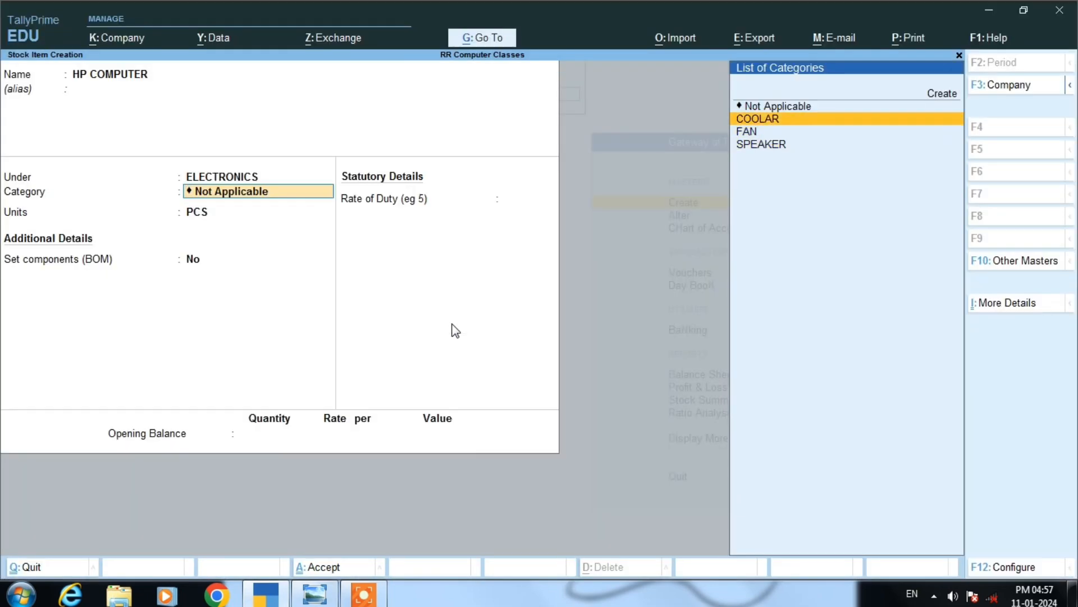
{"action": "key", "text": "Up"}
{"action": "key", "text": "Up"}
{"action": "key", "text": "Return"}
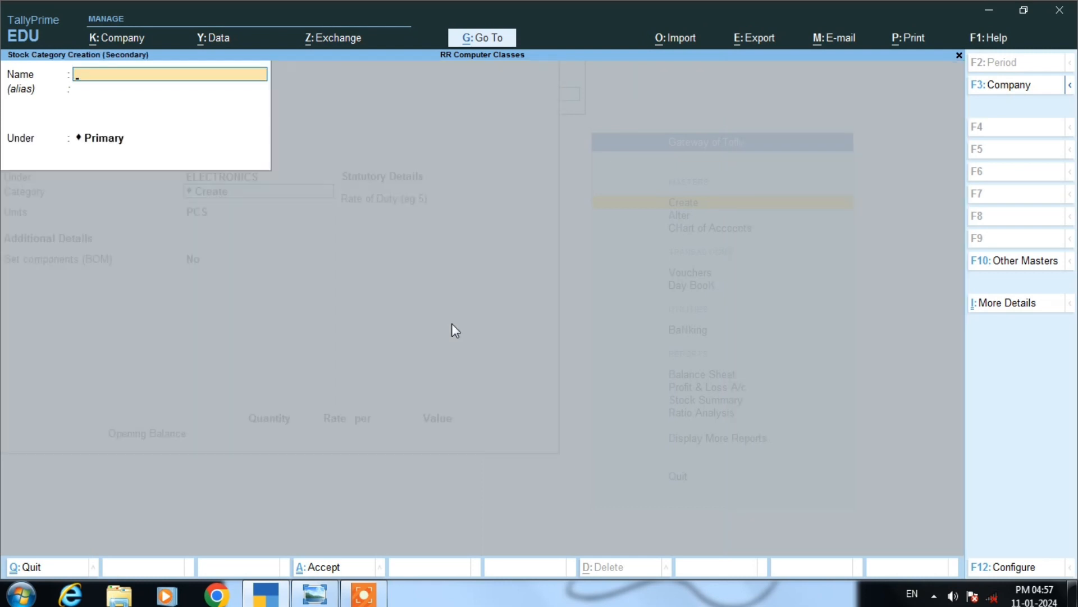
{"action": "type", "text": "COMPUTER"}
{"action": "key", "text": "Return"}
{"action": "key", "text": "Return"}
{"action": "key", "text": "Return"}
Save HP COMPUTER with the PCS unit and no opening balance, and return to the Gateway of Tally
{"action": "key", "text": "Return"}
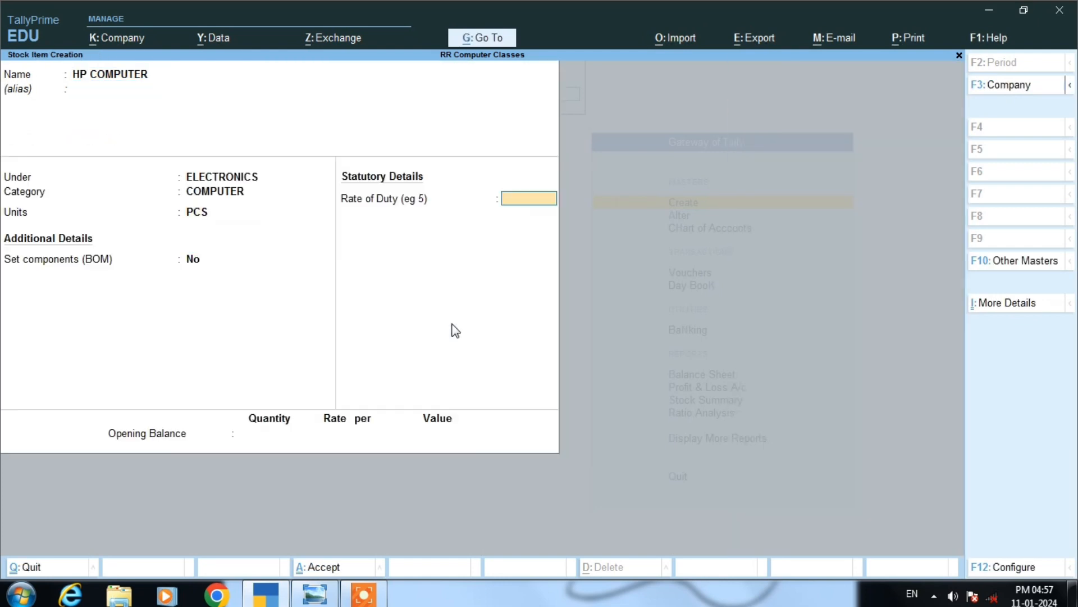
{"action": "key", "text": "Return"}
{"action": "key", "text": "Return"}
{"action": "key", "text": "Return"}
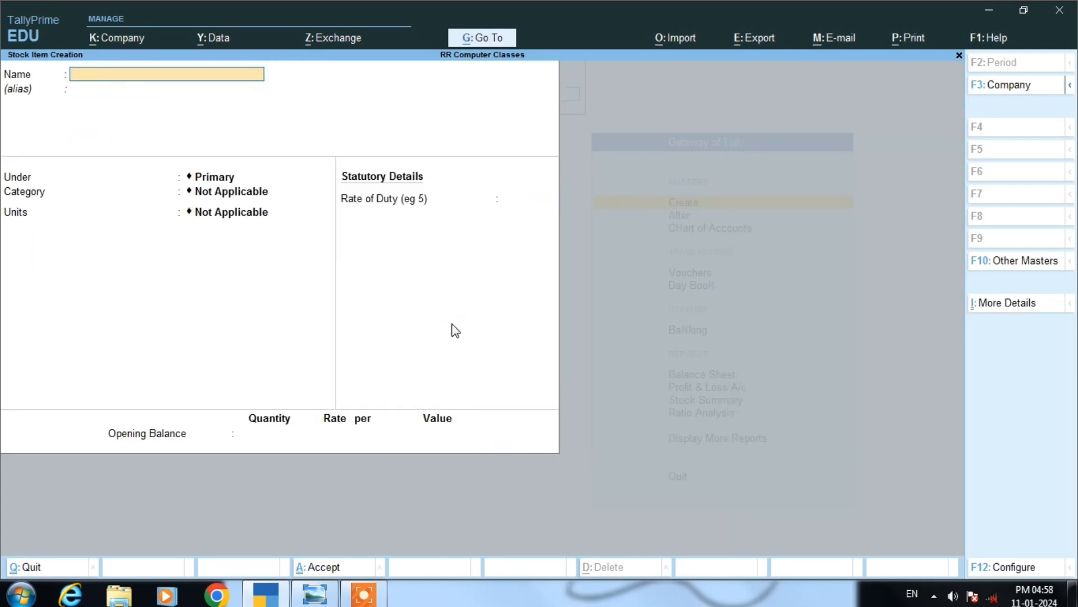
{"action": "key", "text": "Escape"}
{"action": "key", "text": "Return"}
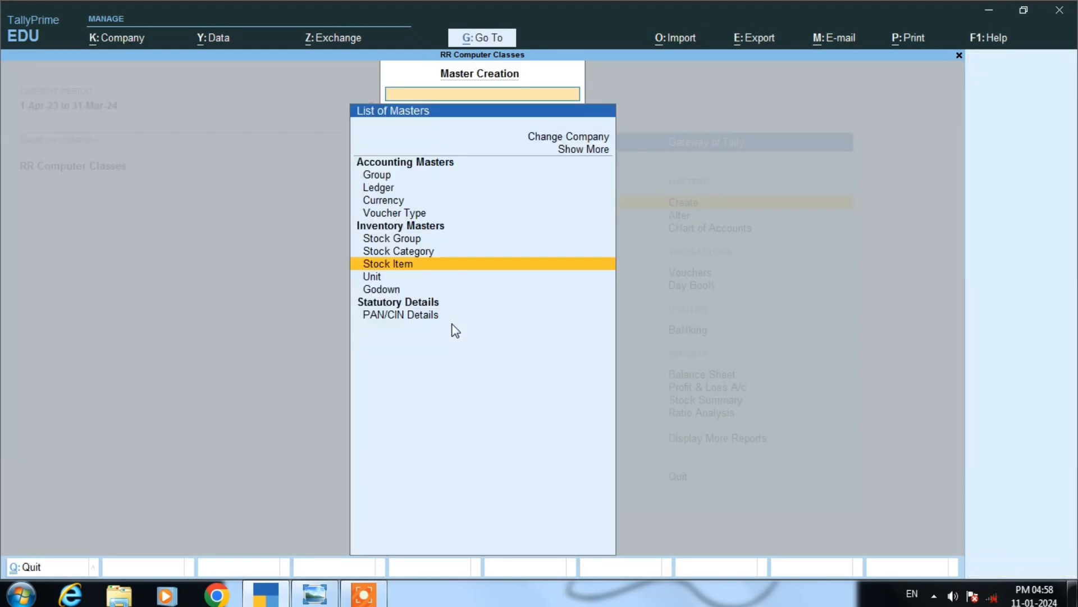
{"action": "key", "text": "Escape"}
Open the list of existing stock items for alteration
{"action": "key", "text": "Down"}
{"action": "key", "text": "Down"}
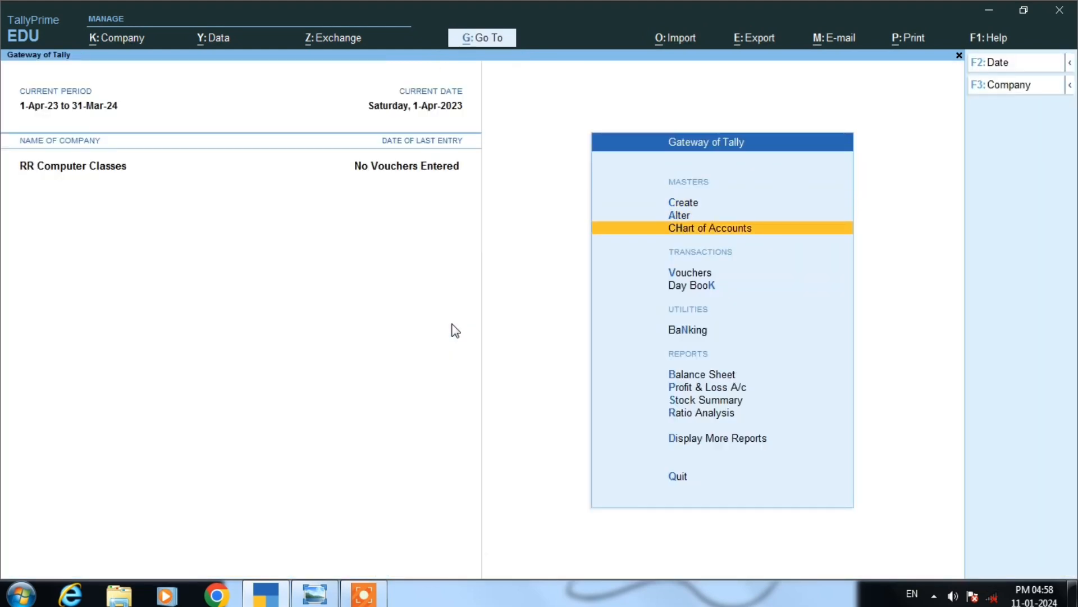
{"action": "key", "text": "Up"}
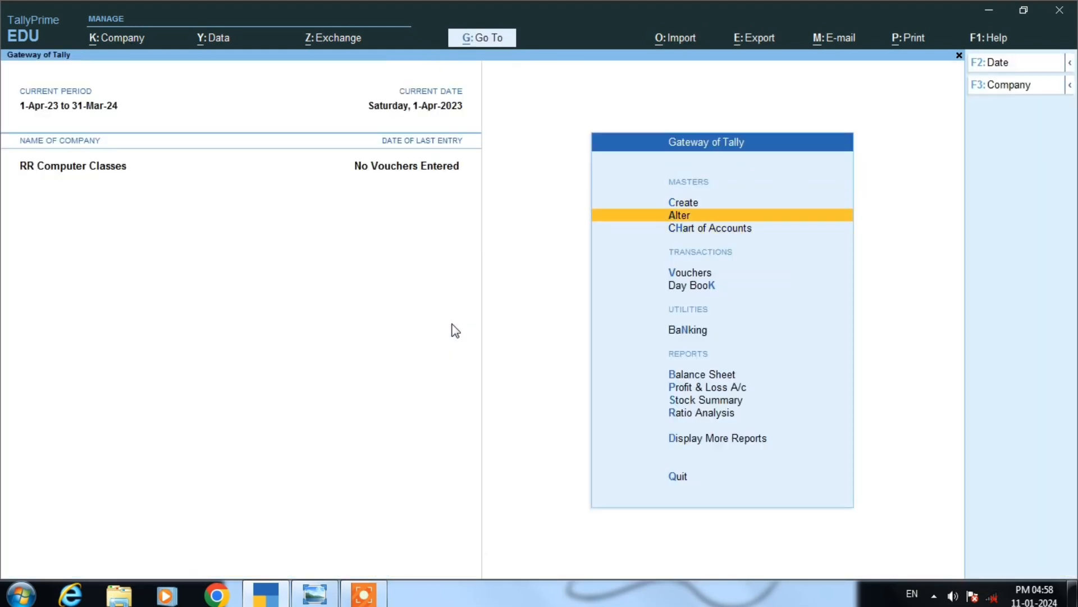
{"action": "key", "text": "Down"}
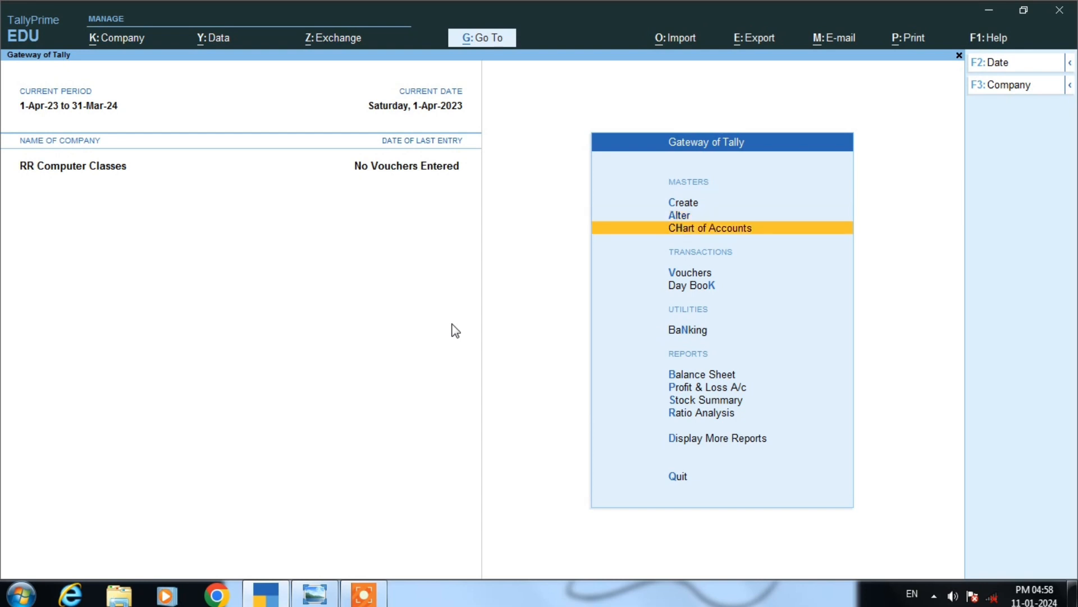
{"action": "key", "text": "a"}
{"action": "key", "text": "Down"}
{"action": "key", "text": "Down"}
{"action": "key", "text": "Down"}
{"action": "key", "text": "Down"}
{"action": "key", "text": "Down"}
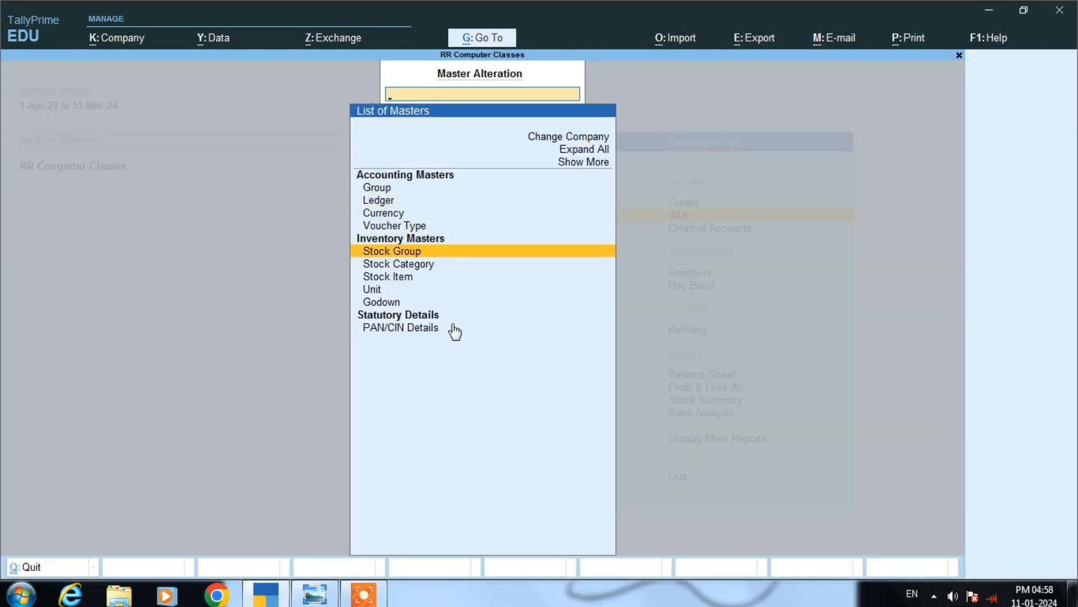
{"action": "key", "text": "Down"}
{"action": "key", "text": "Down"}
{"action": "key", "text": "Return"}
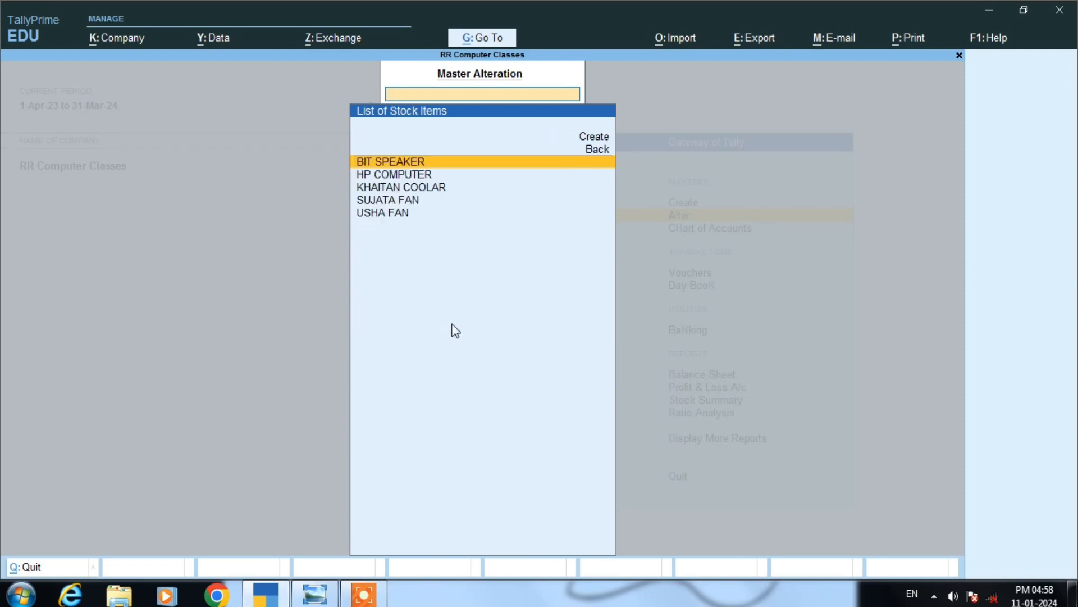
Review the stock items available for alteration and return to the Gateway of Tally without changing any
{"action": "key", "text": "Down"}
{"action": "key", "text": "Down"}
{"action": "key", "text": "Down"}
{"action": "key", "text": "Up"}
{"action": "key", "text": "Up"}
{"action": "key", "text": "Up"}
{"action": "key", "text": "Escape"}
{"action": "key", "text": "Escape"}
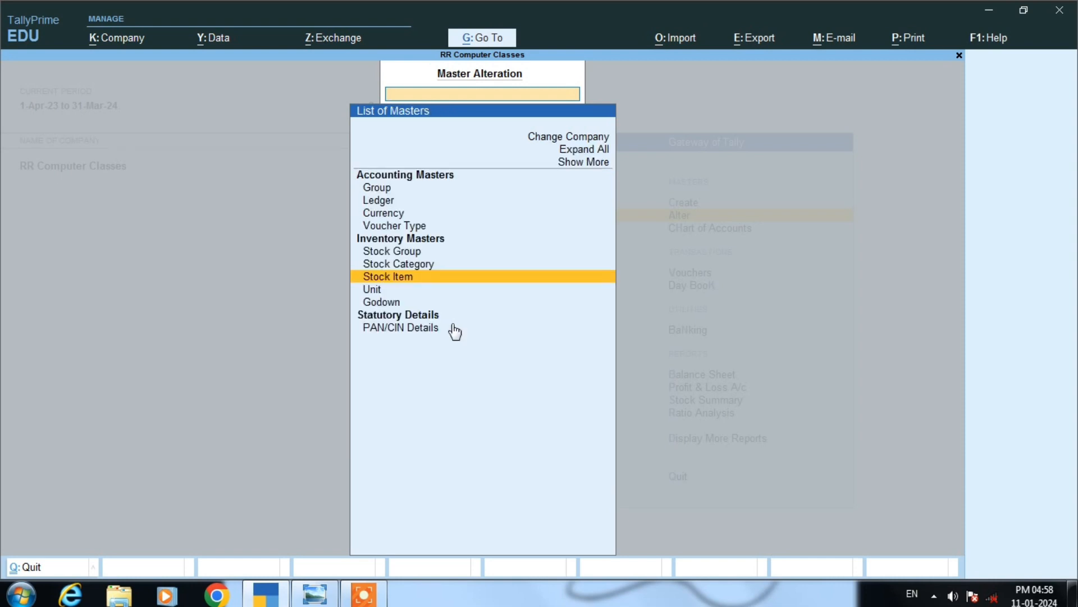
Open the Inventory Books among the additional reports
{"action": "key", "text": "Down"}
{"action": "key", "text": "Down"}
{"action": "key", "text": "Down"}
{"action": "key", "text": "Down"}
{"action": "key", "text": "Down"}
{"action": "key", "text": "Down"}
{"action": "key", "text": "Down"}
{"action": "key", "text": "Down"}
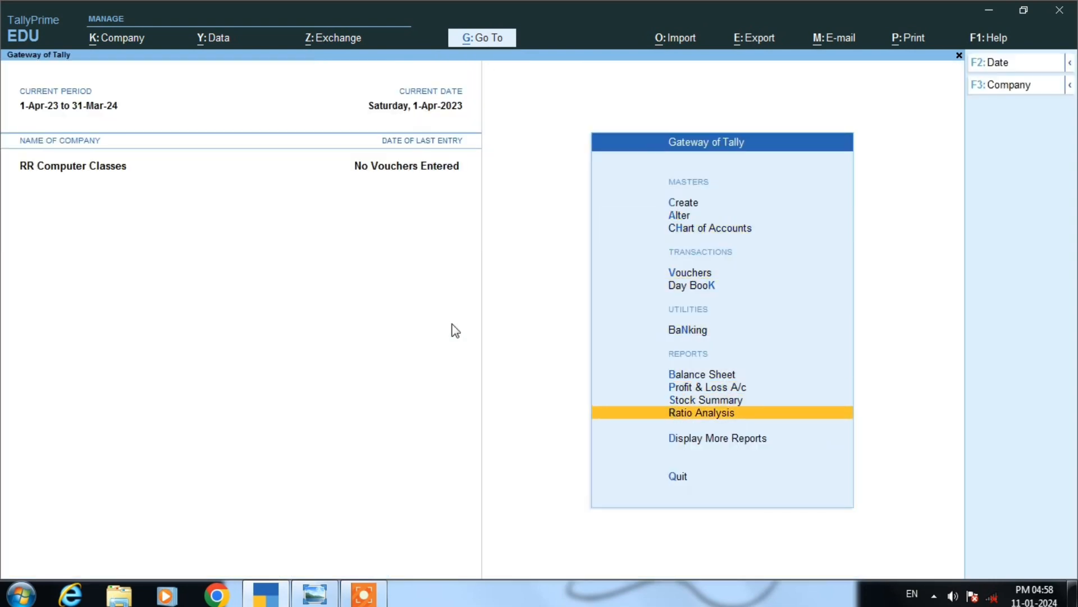
{"action": "key", "text": "Down"}
{"action": "key", "text": "Up"}
{"action": "key", "text": "Up"}
{"action": "key", "text": "Down"}
{"action": "key", "text": "Down"}
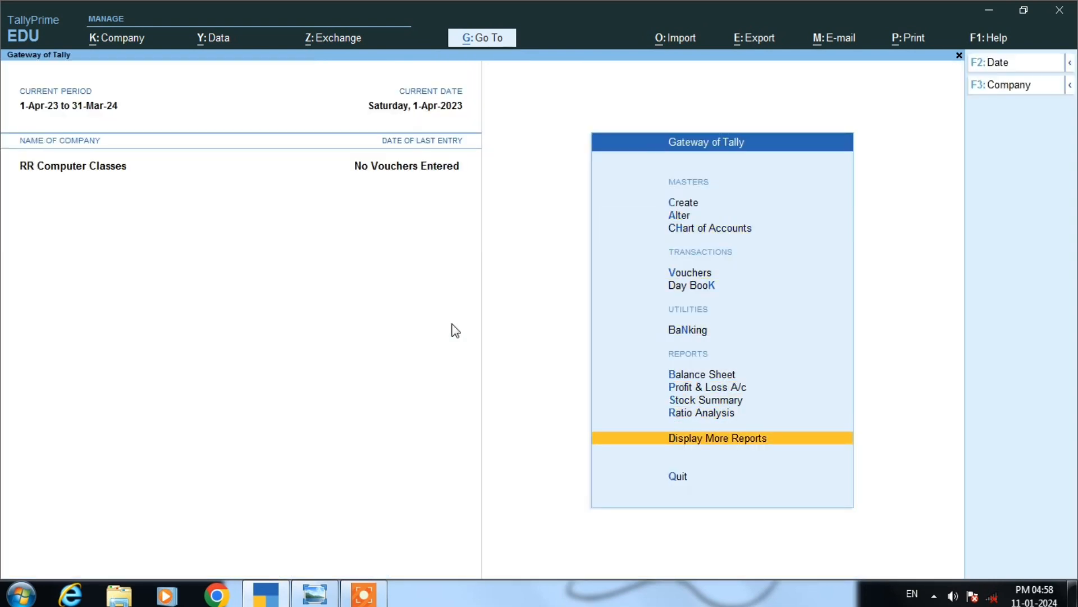
{"action": "key", "text": "Return"}
{"action": "key", "text": "Down"}
{"action": "key", "text": "Down"}
{"action": "key", "text": "Down"}
{"action": "key", "text": "Down"}
{"action": "key", "text": "Down"}
{"action": "key", "text": "Down"}
{"action": "key", "text": "Down"}
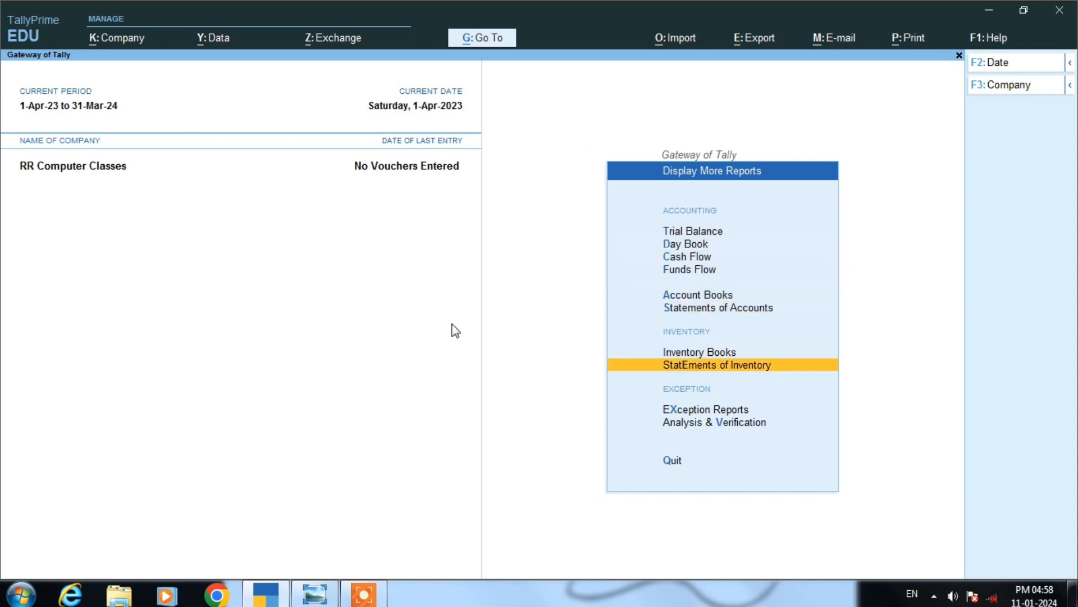
{"action": "key", "text": "Up"}
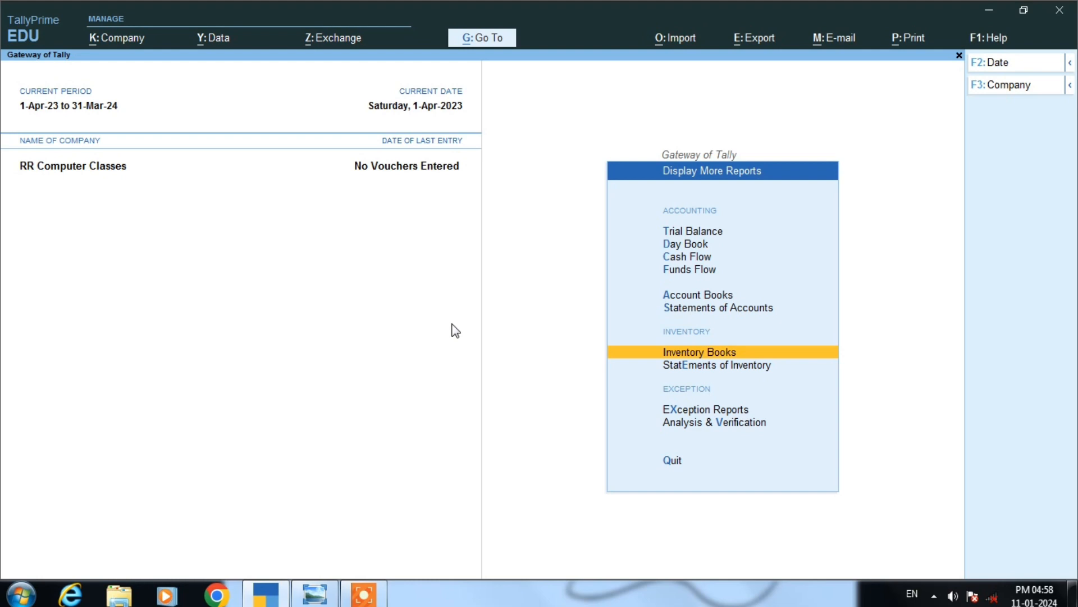
{"action": "key", "text": "Up"}
{"action": "key", "text": "Up"}
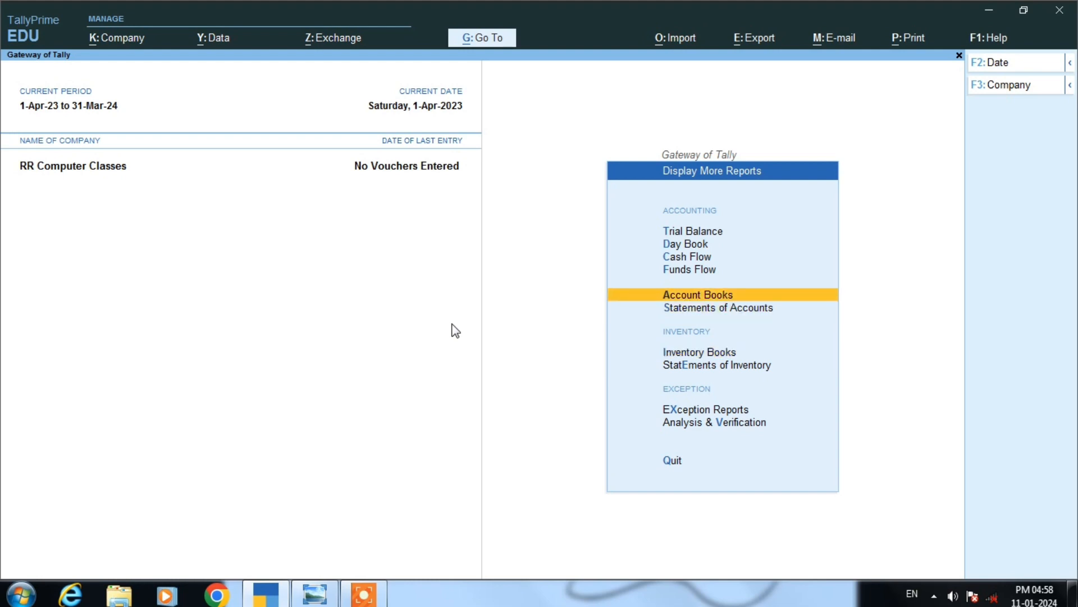
{"action": "key", "text": "Down"}
{"action": "key", "text": "Down"}
{"action": "key", "text": "Down"}
{"action": "key", "text": "Up"}
{"action": "key", "text": "Return"}
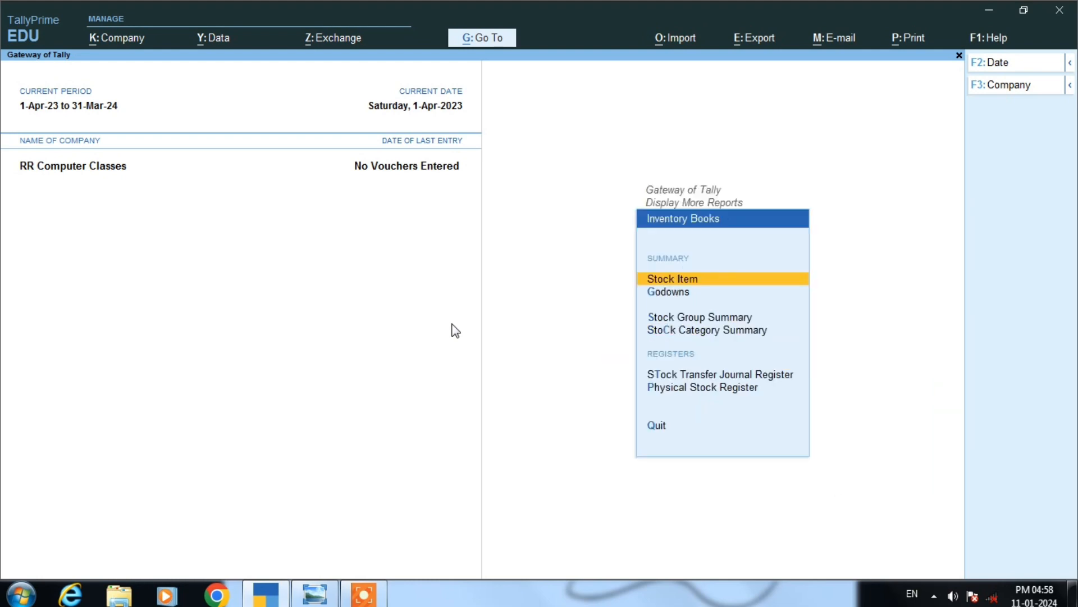
Examine the list of items offered by the Stock Item report, and close it without opening an item
{"action": "key", "text": "Return"}
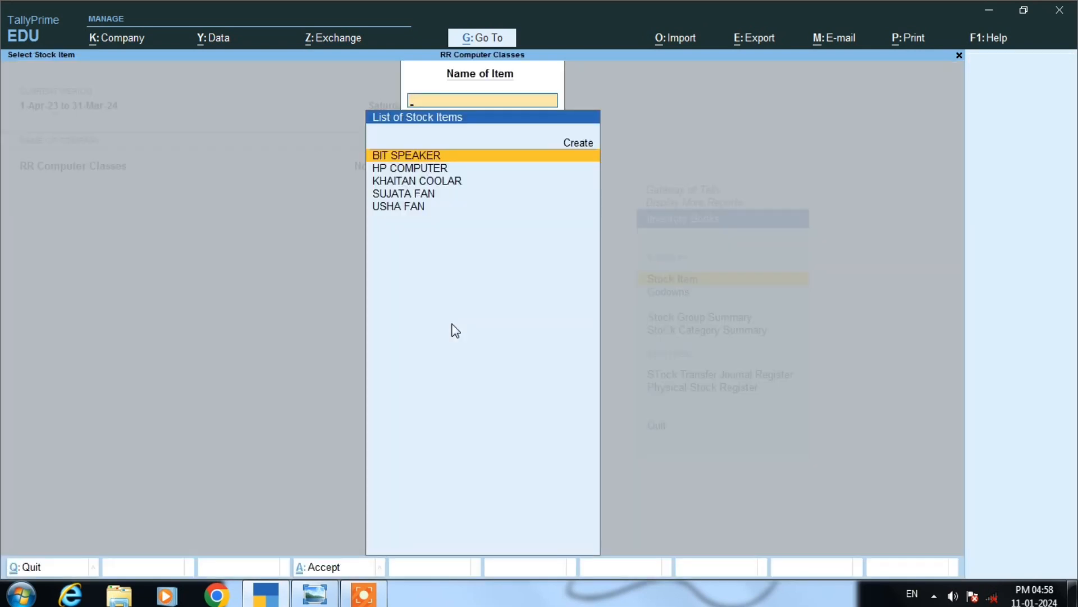
{"action": "key", "text": "Down"}
{"action": "key", "text": "Down"}
{"action": "key", "text": "Down"}
{"action": "key", "text": "Down"}
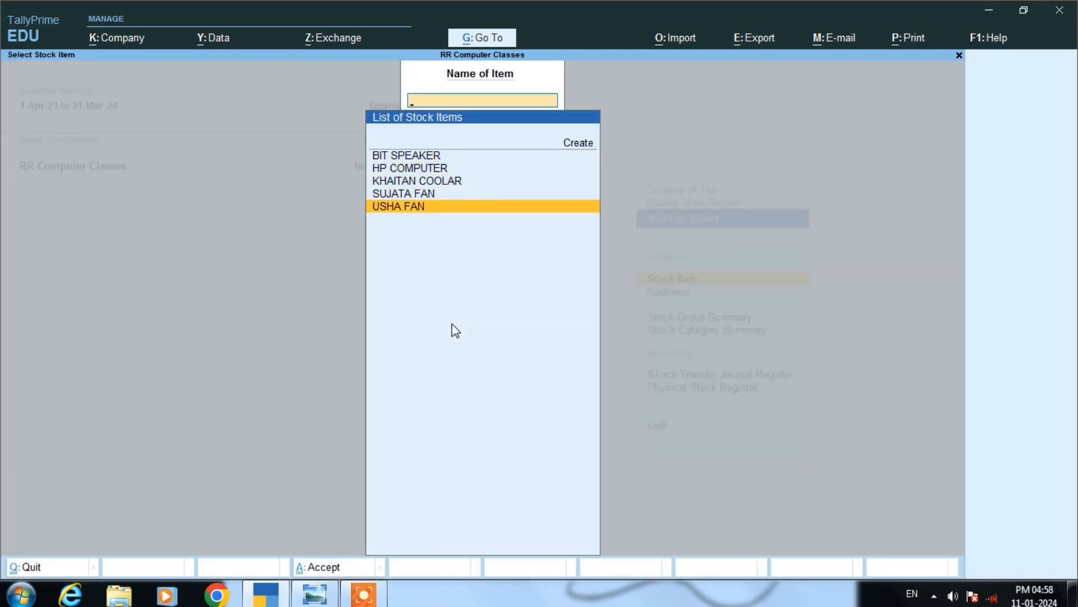
{"action": "key", "text": "Up"}
{"action": "key", "text": "Up"}
{"action": "key", "text": "Escape"}
Bring up the category choices for the Stock Category Summary and review the stock categories created
{"action": "key", "text": "Down"}
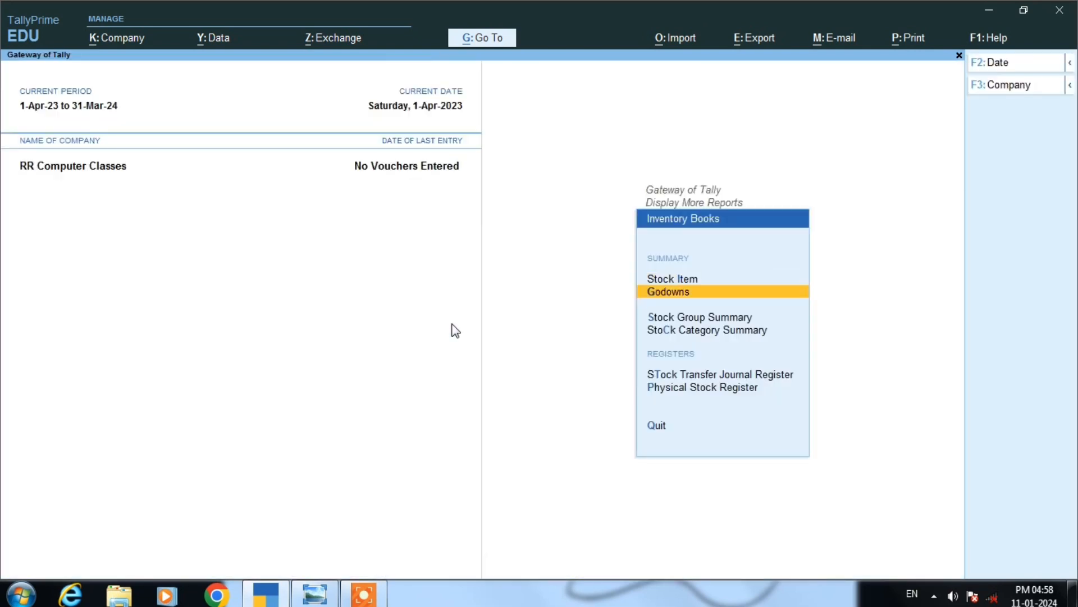
{"action": "key", "text": "Down"}
{"action": "key", "text": "Down"}
{"action": "key", "text": "Return"}
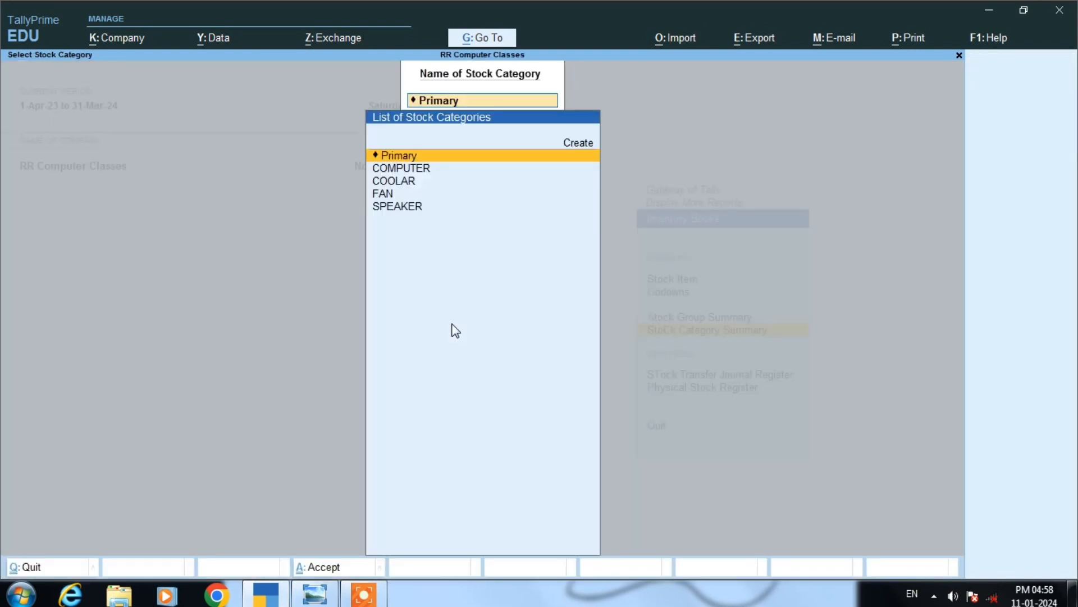
{"action": "key", "text": "Down"}
{"action": "key", "text": "Down"}
{"action": "key", "text": "Down"}
{"action": "key", "text": "Up"}
{"action": "key", "text": "Up"}
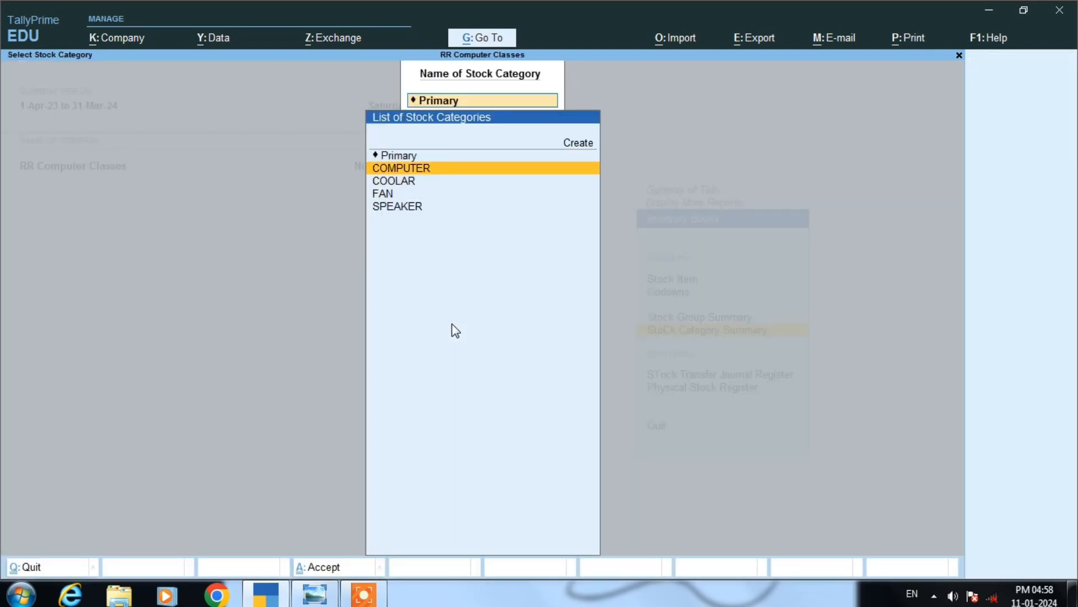
{"action": "key", "text": "Down"}
{"action": "key", "text": "Down"}
{"action": "key", "text": "Down"}
{"action": "key", "text": "Up"}
{"action": "key", "text": "Up"}
{"action": "key", "text": "Up"}
View the stock category summaries for COMPUTER, COOLAR, FAN and SPEAKER in turn, and return to the Gateway of Tally
{"action": "key", "text": "Return"}
{"action": "key", "text": "Escape"}
{"action": "key", "text": "Down"}
{"action": "key", "text": "Return"}
{"action": "key", "text": "Escape"}
{"action": "key", "text": "Down"}
{"action": "key", "text": "Return"}
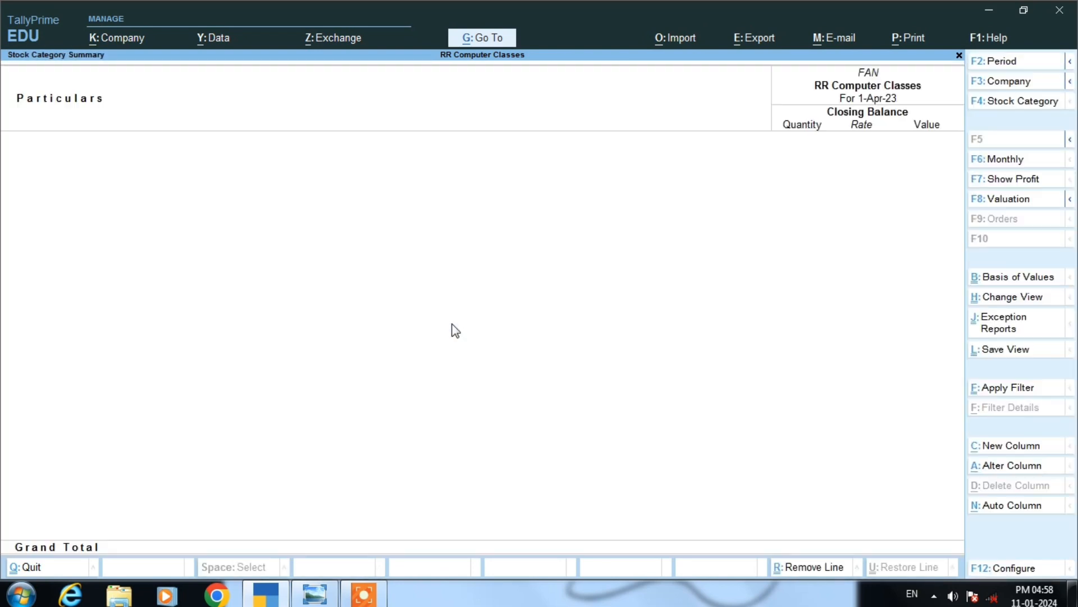
{"action": "key", "text": "Escape"}
{"action": "key", "text": "Down"}
{"action": "key", "text": "Return"}
{"action": "key", "text": "Escape"}
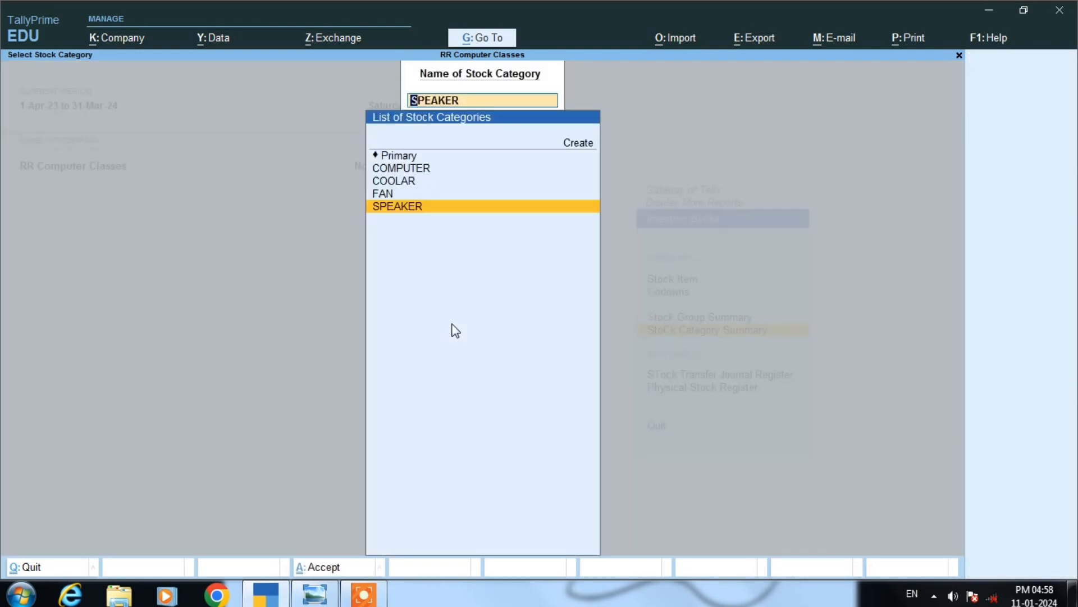
{"action": "key", "text": "Return"}
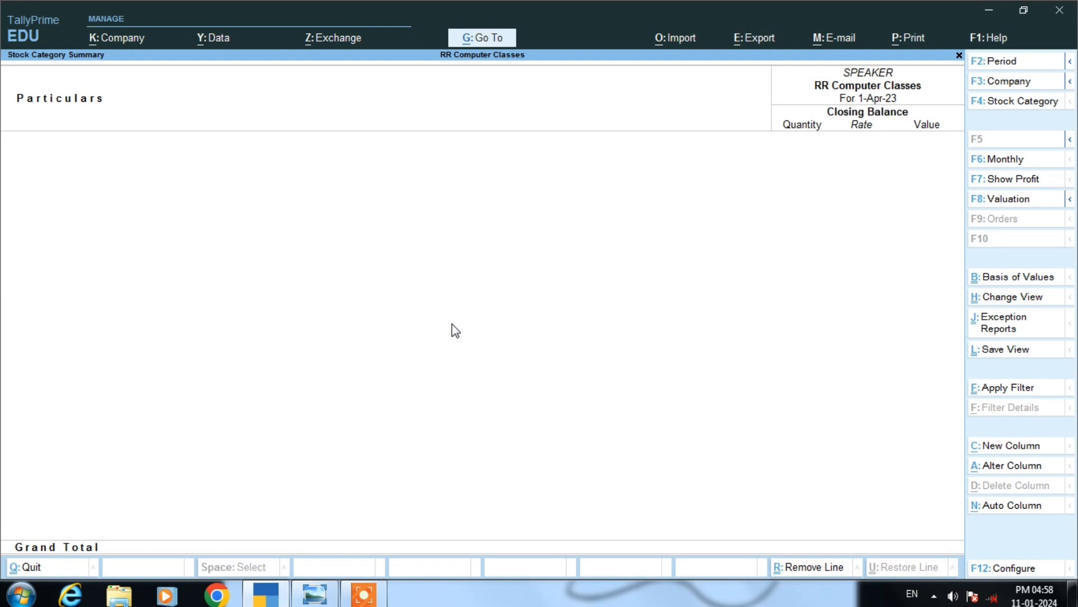
{"action": "key", "text": "Escape"}
{"action": "key", "text": "Escape"}
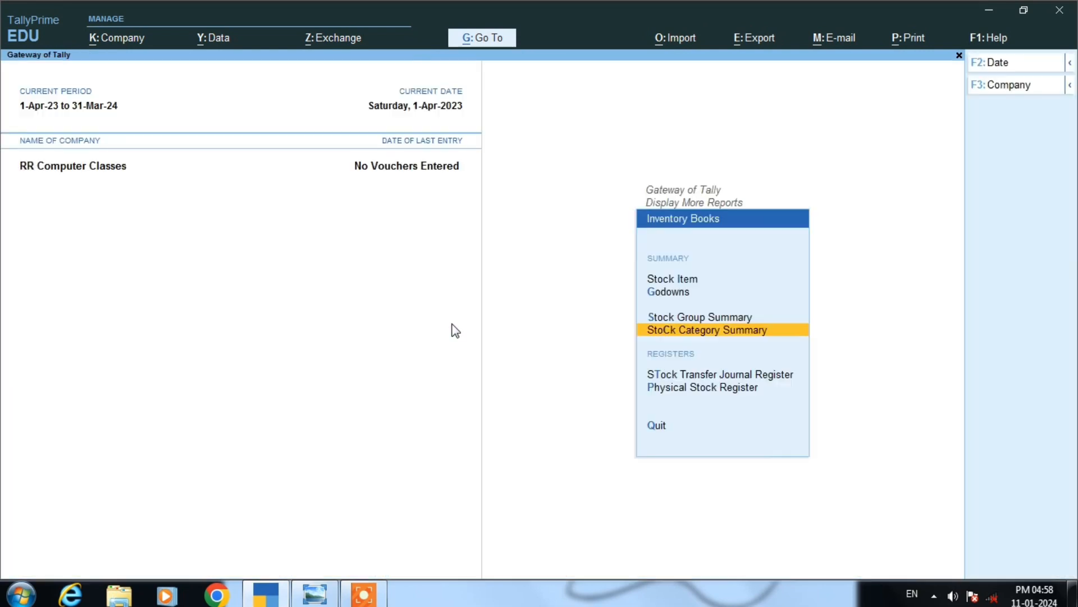
{"action": "key", "text": "Up"}
{"action": "key", "text": "Down"}
{"action": "key", "text": "Down"}
{"action": "key", "text": "Down"}
{"action": "key", "text": "Down"}
{"action": "key", "text": "Down"}
{"action": "key", "text": "Escape"}
{"action": "key", "text": "Escape"}
{"action": "key", "text": "Up"}
{"action": "key", "text": "Up"}
{"action": "key", "text": "Up"}
{"action": "key", "text": "Up"}
{"action": "key", "text": "Up"}
{"action": "key", "text": "Up"}
{"action": "key", "text": "Up"}
{"action": "key", "text": "Up"}
{"action": "key", "text": "Up"}
{"action": "key", "text": "Up"}
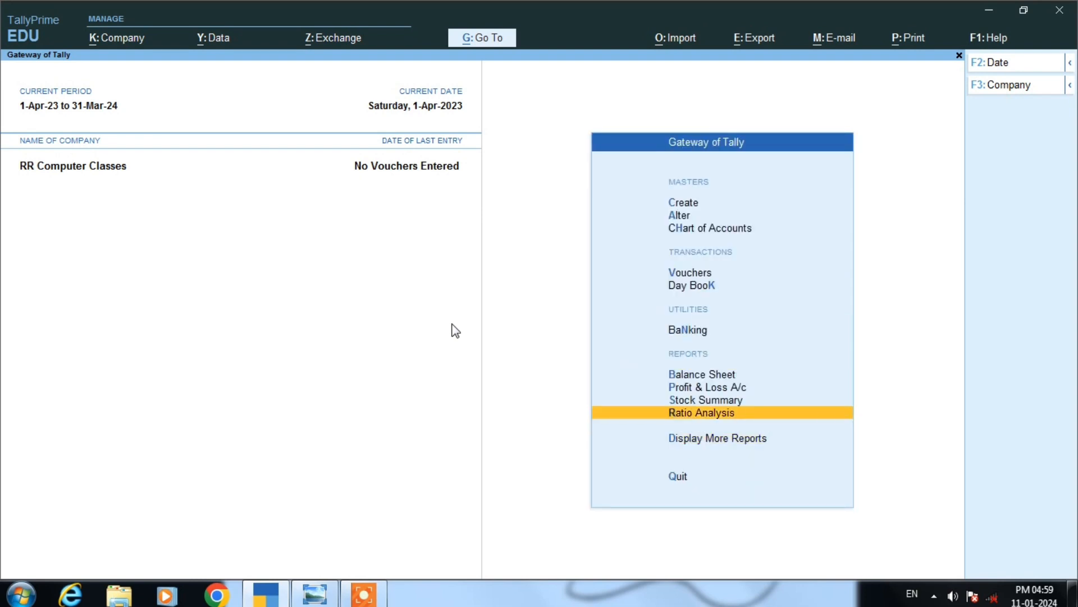
{"action": "key", "text": "Down"}
{"action": "key", "text": "Down"}
{"action": "key", "text": "Down"}
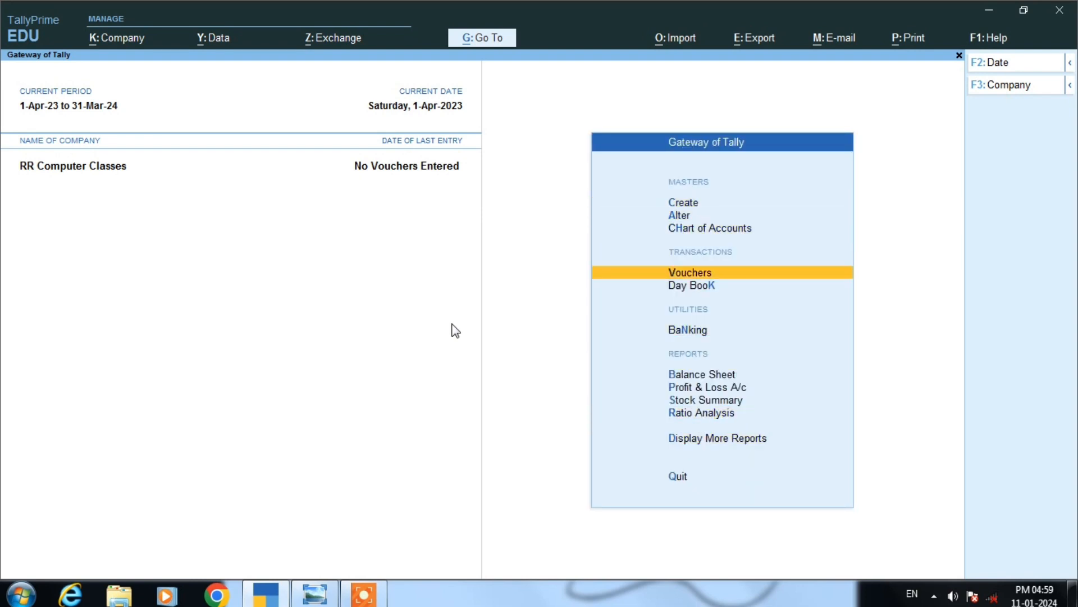
Switch to the STOCK ITEMS table in Windows Photo Viewer, examine its items, groups and categories, and return to TallyPrime
{"action": "key", "text": "alt+Tab"}
{"action": "key", "text": "alt+Tab"}
{"action": "key", "text": "Return"}
{"action": "key", "text": "alt+Tab"}
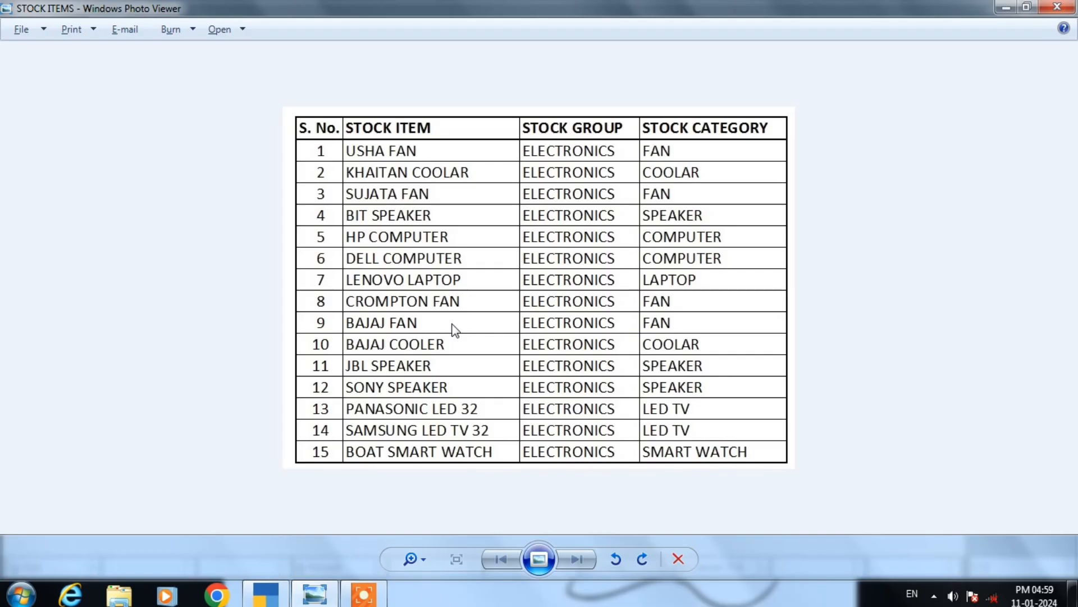
{"action": "key", "text": "alt+Tab"}
{"action": "key", "text": "Escape"}
{"action": "key", "text": "Up"}
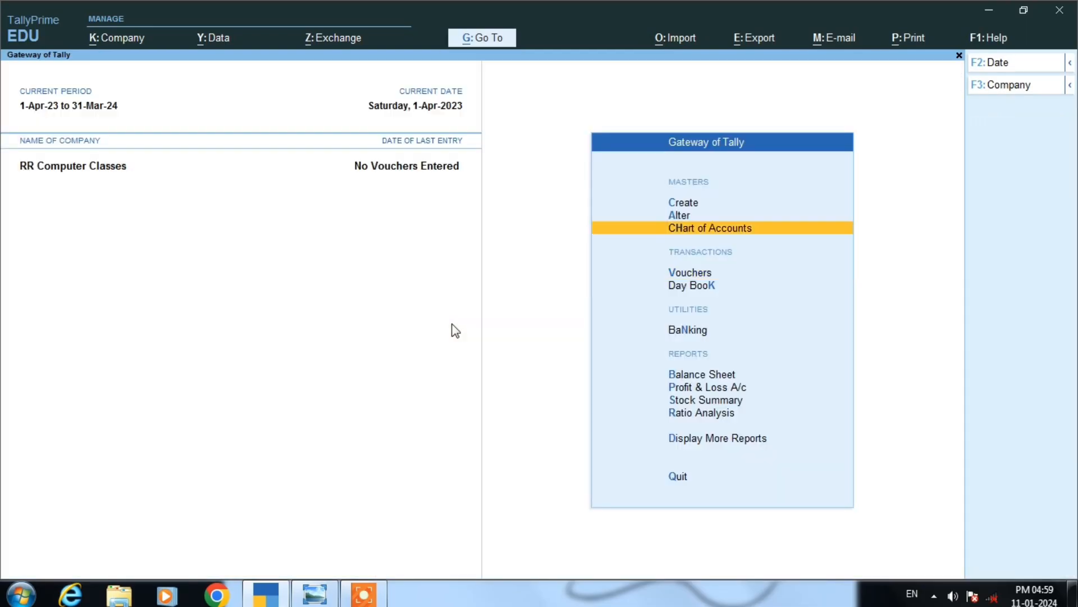
{"action": "key", "text": "Up"}
{"action": "key", "text": "Up"}
{"action": "key", "text": "Down"}
{"action": "key", "text": "alt+Tab"}
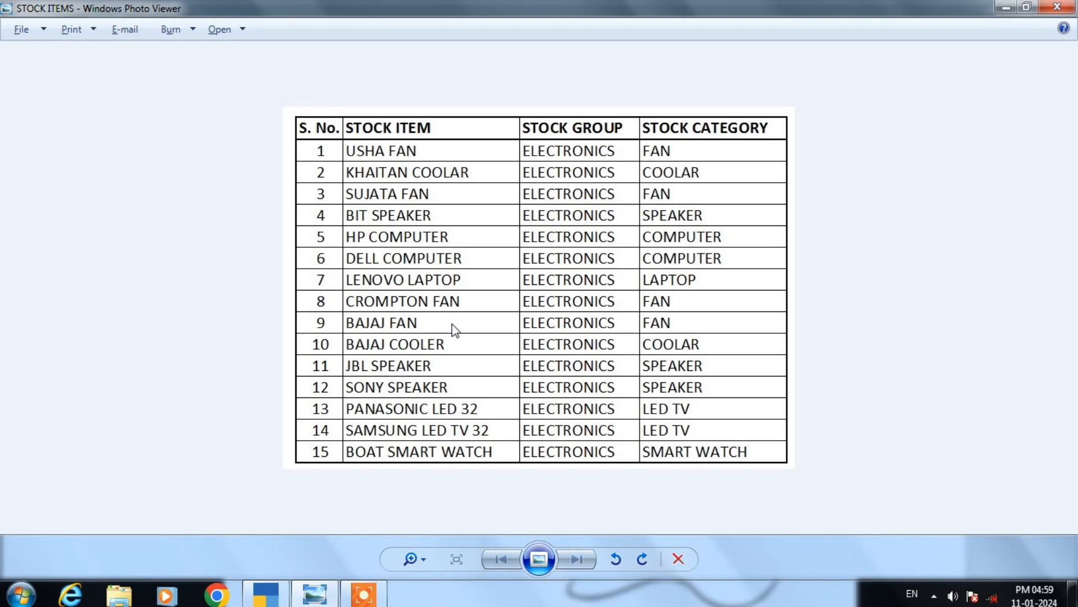
{"action": "key", "text": "alt+Tab"}
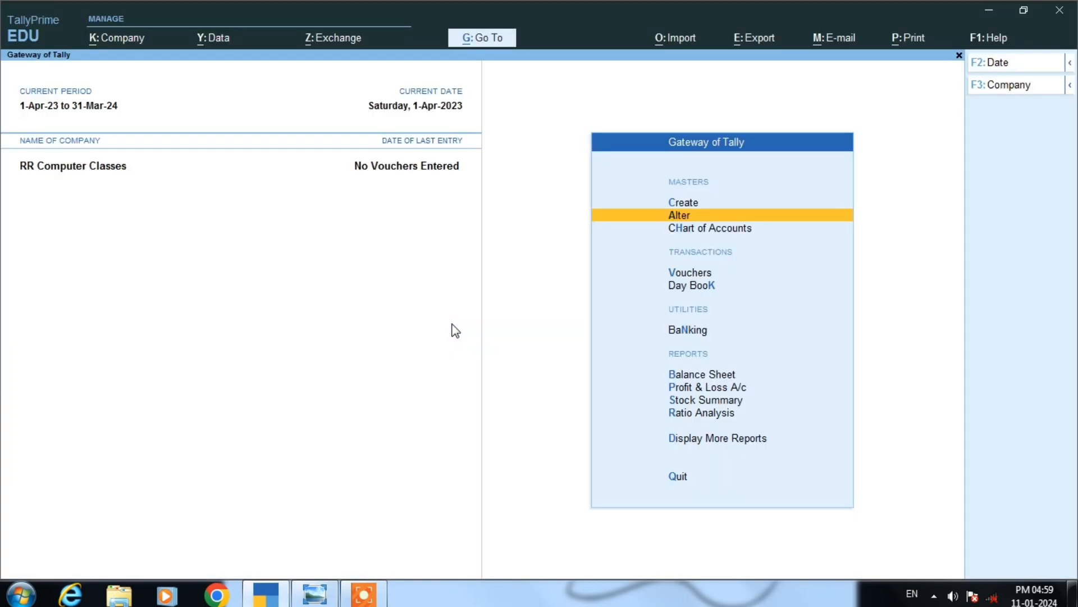
Open the Inventory Books among the additional display reports from the Gateway of Tally
{"action": "key", "text": "Down"}
{"action": "key", "text": "Down"}
{"action": "key", "text": "Down"}
{"action": "key", "text": "Down"}
{"action": "key", "text": "Down"}
{"action": "key", "text": "Down"}
{"action": "key", "text": "Down"}
{"action": "key", "text": "Down"}
{"action": "key", "text": "Down"}
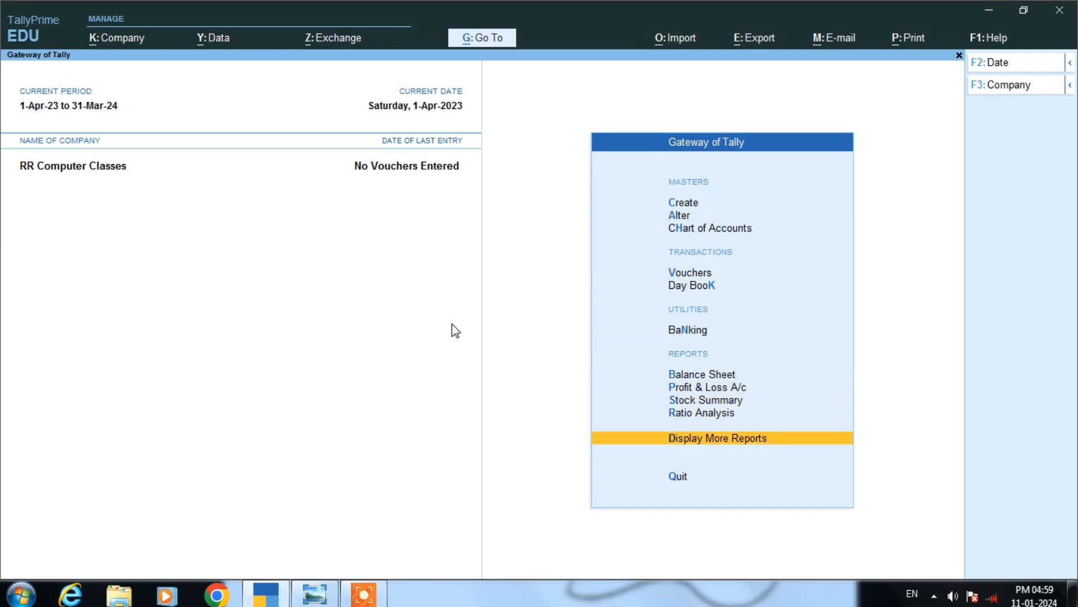
{"action": "key", "text": "Return"}
{"action": "key", "text": "Down"}
{"action": "key", "text": "Down"}
{"action": "key", "text": "Down"}
{"action": "key", "text": "Down"}
{"action": "key", "text": "Down"}
{"action": "key", "text": "Down"}
{"action": "key", "text": "Down"}
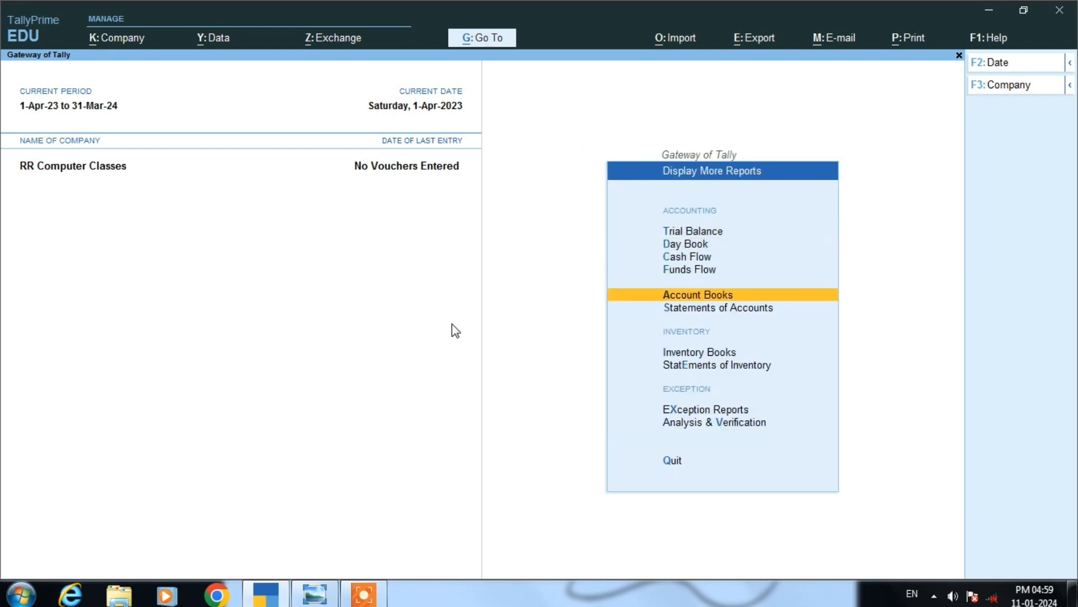
{"action": "key", "text": "Up"}
{"action": "key", "text": "Return"}
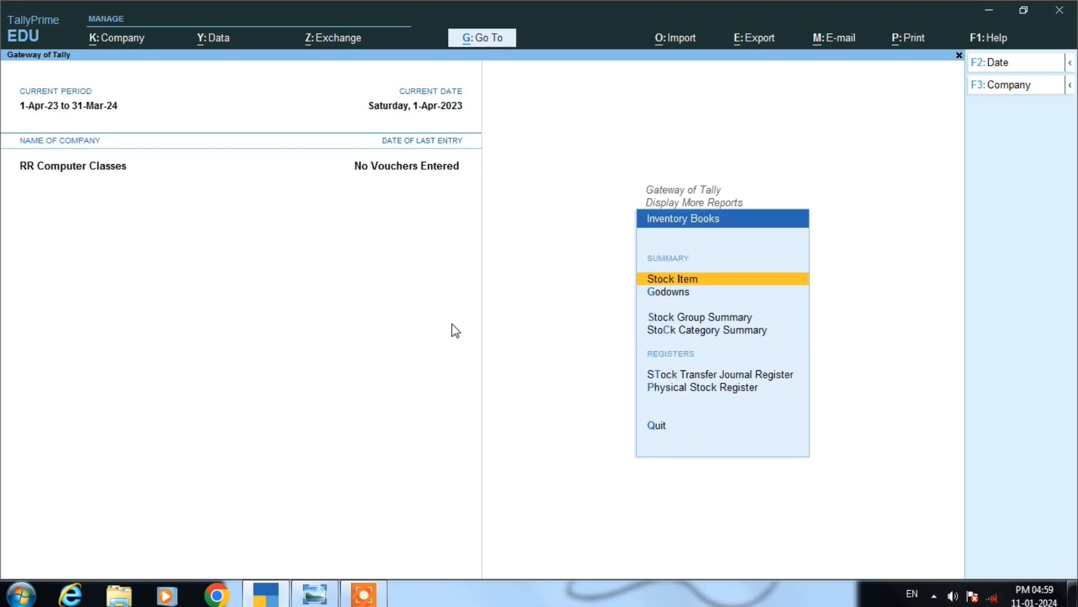
Bring up the item choices for the Stock Item report and review the stock items created
{"action": "key", "text": "Return"}
{"action": "key", "text": "Down"}
{"action": "key", "text": "Down"}
{"action": "key", "text": "Down"}
{"action": "key", "text": "Down"}
{"action": "key", "text": "Up"}
{"action": "key", "text": "Up"}
{"action": "key", "text": "Up"}
{"action": "key", "text": "Up"}
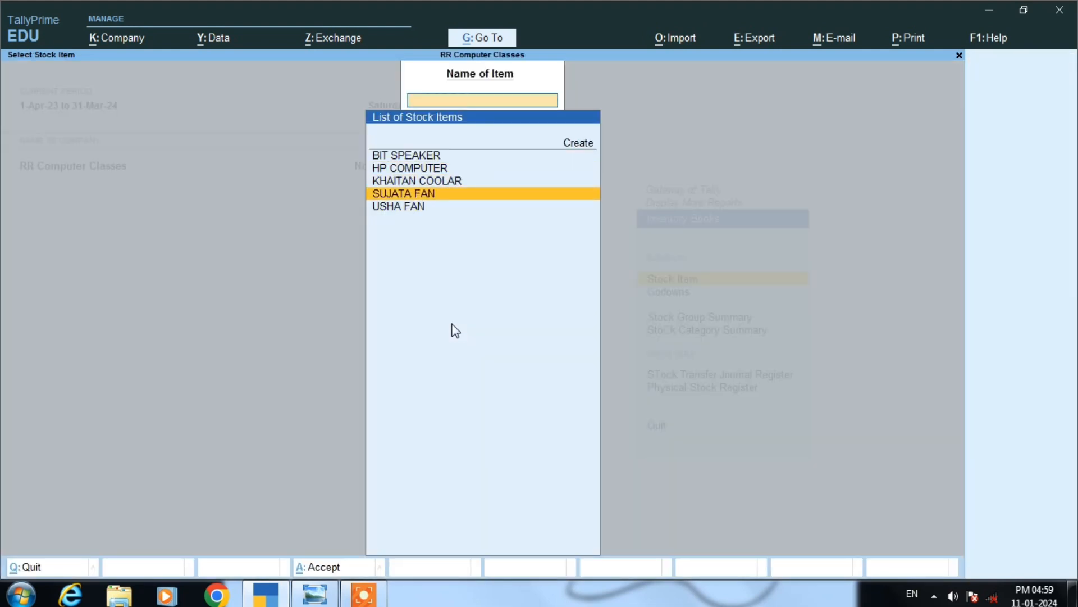
View the stock item monthly summaries for BIT SPEAKER, HP COMPUTER and KHAITAN COOLAR in turn
{"action": "key", "text": "Return"}
{"action": "key", "text": "Escape"}
{"action": "key", "text": "Down"}
{"action": "key", "text": "Return"}
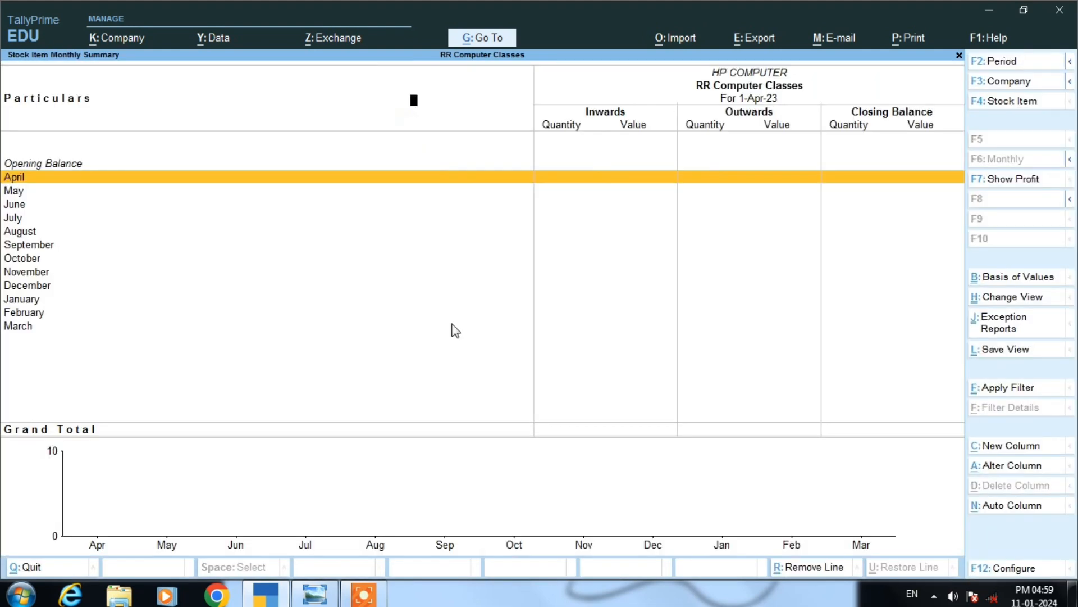
{"action": "key", "text": "Escape"}
{"action": "key", "text": "Down"}
{"action": "key", "text": "Return"}
{"action": "key", "text": "Escape"}
{"action": "key", "text": "Return"}
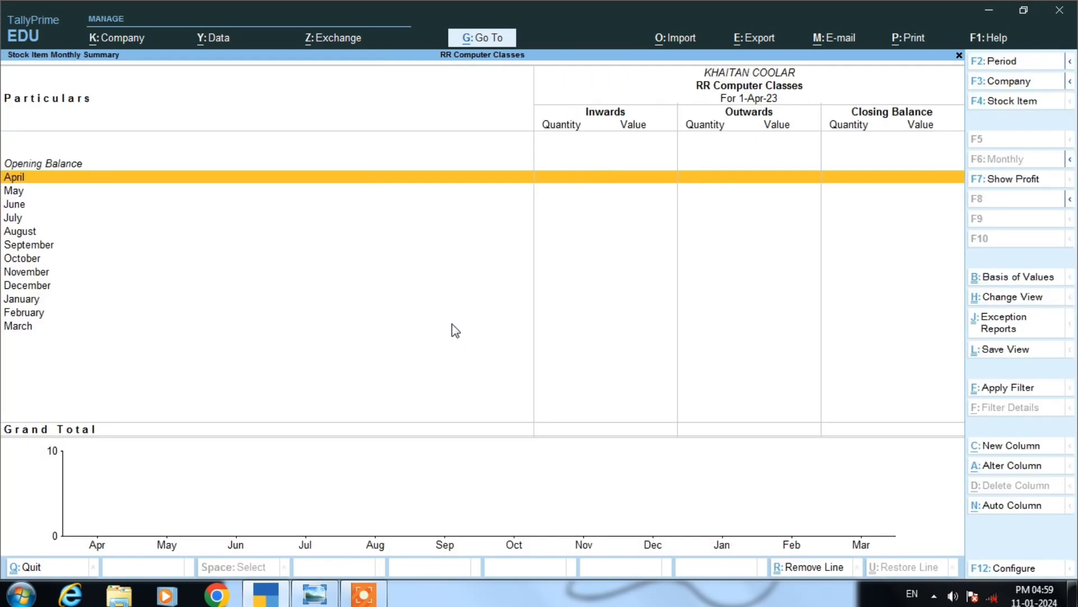
{"action": "key", "text": "Escape"}
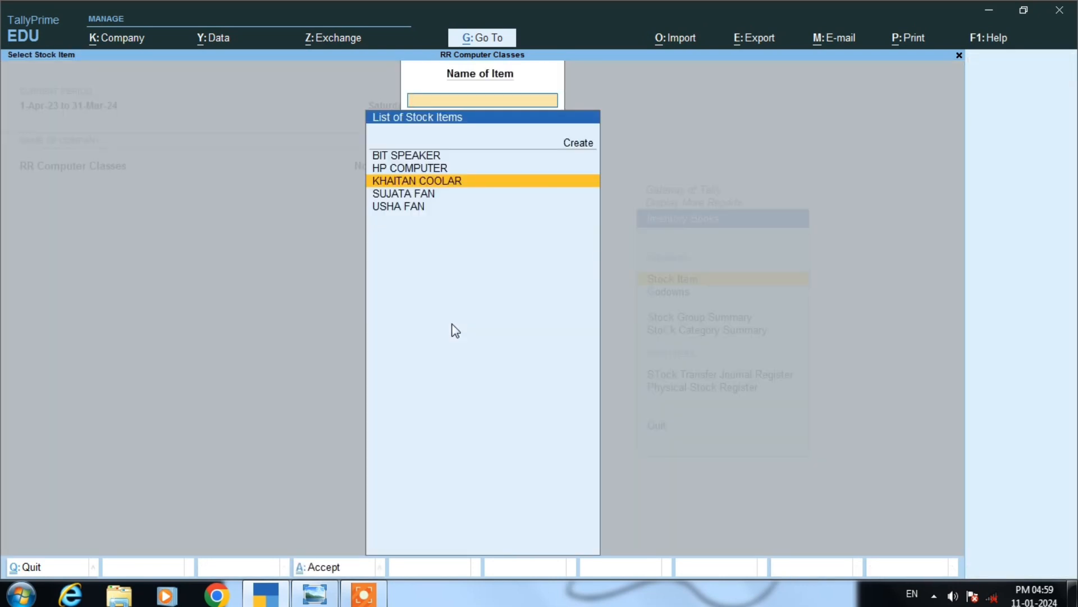
View the monthly summary of USHA FAN and return to the Gateway of Tally
{"action": "type", "text": "US"}
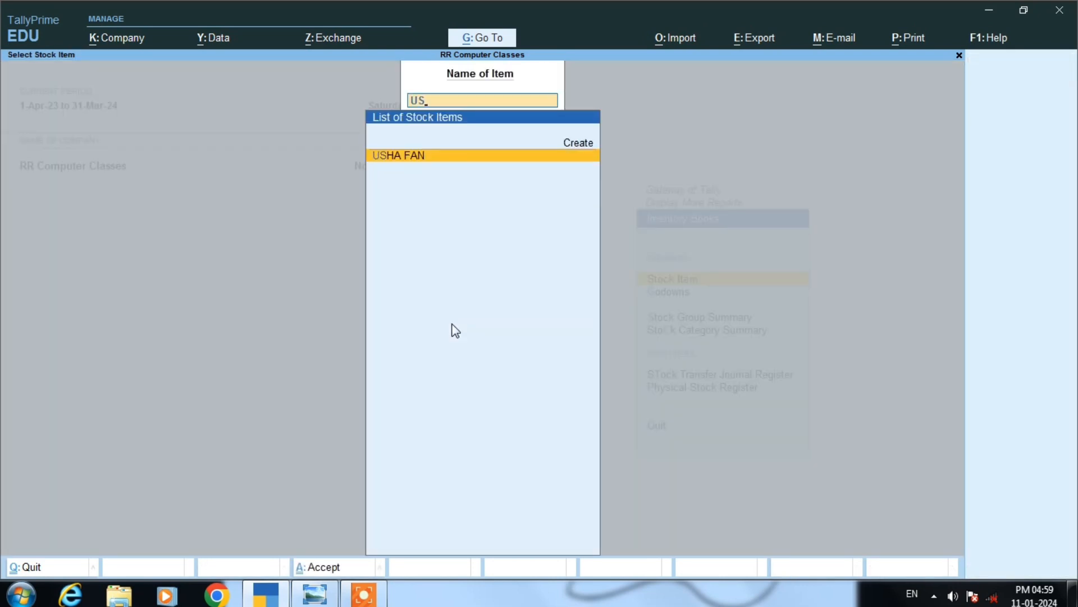
{"action": "key", "text": "Return"}
{"action": "key", "text": "Escape"}
{"action": "key", "text": "Escape"}
{"action": "key", "text": "Escape"}
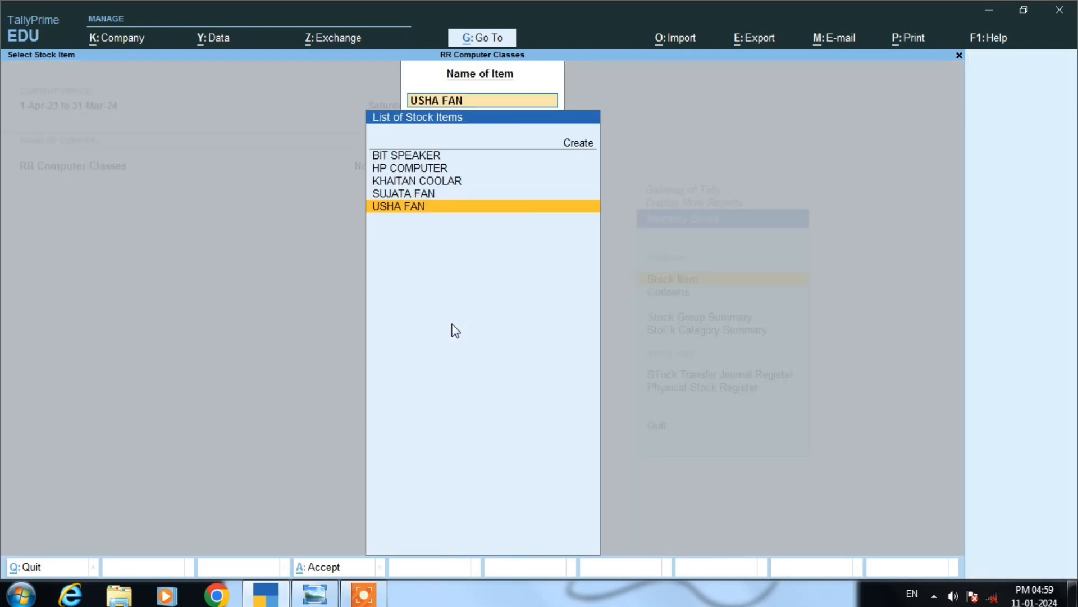
{"action": "key", "text": "Escape"}
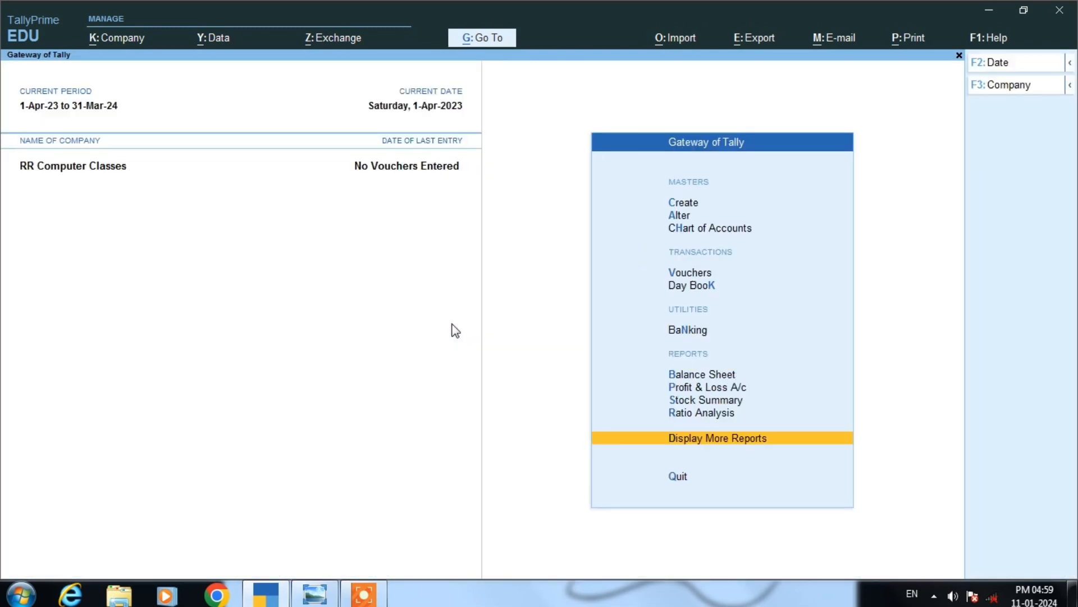
{"action": "key", "text": "alt+Tab"}
{"action": "key", "text": "alt+Tab"}
{"action": "key", "text": "Up"}
{"action": "key", "text": "Up"}
{"action": "key", "text": "Up"}
{"action": "key", "text": "Up"}
{"action": "key", "text": "Up"}
{"action": "key", "text": "Up"}
{"action": "key", "text": "Up"}
{"action": "key", "text": "Up"}
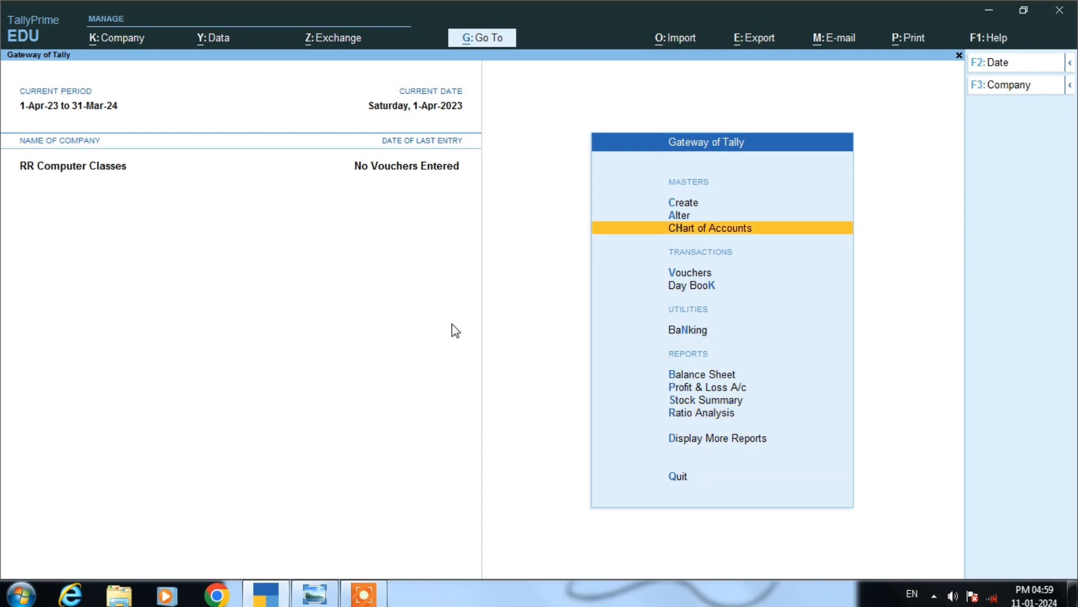
{"action": "key", "text": "Down"}
{"action": "key", "text": "Down"}
{"action": "key", "text": "Up"}
{"action": "key", "text": "Up"}
{"action": "key", "text": "Up"}
{"action": "key", "text": "Up"}
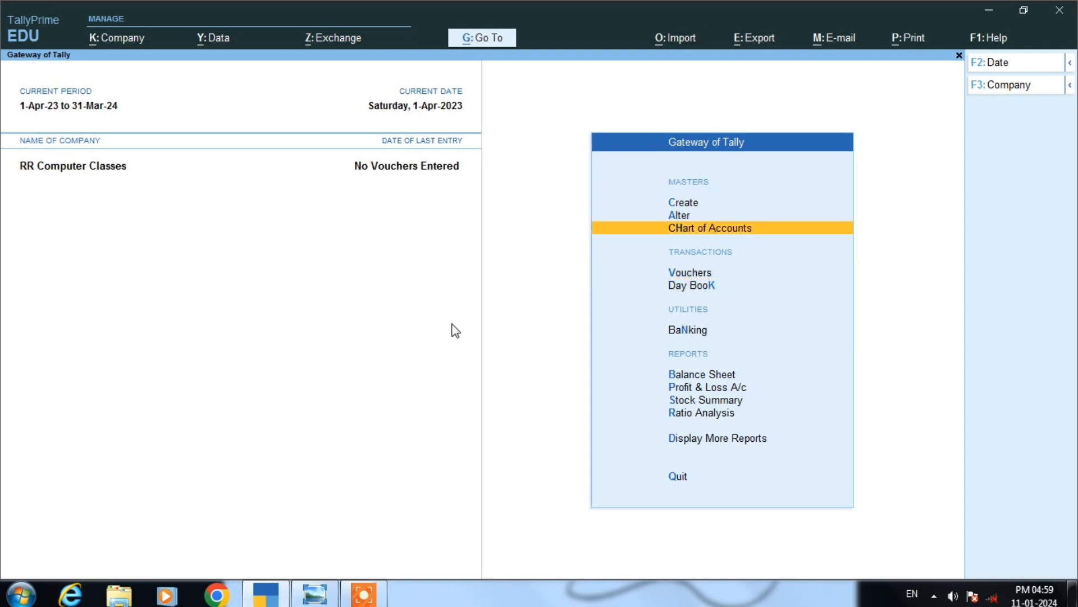